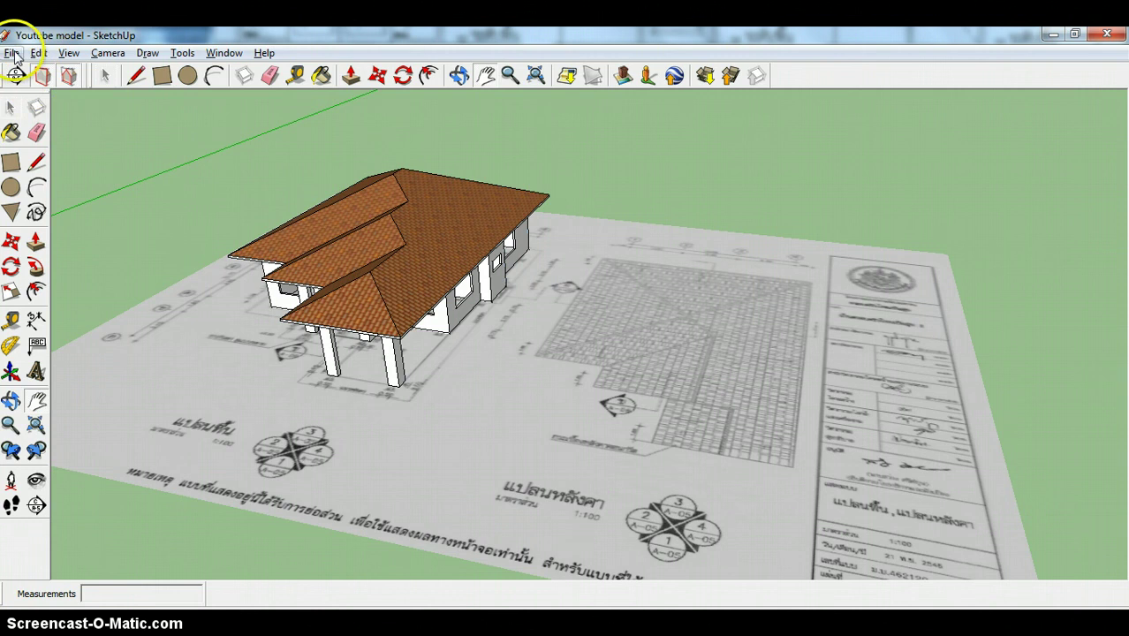
Open the 3D Warehouse and search it for people models
{"action": "left_click", "coordinate": [12, 53]}
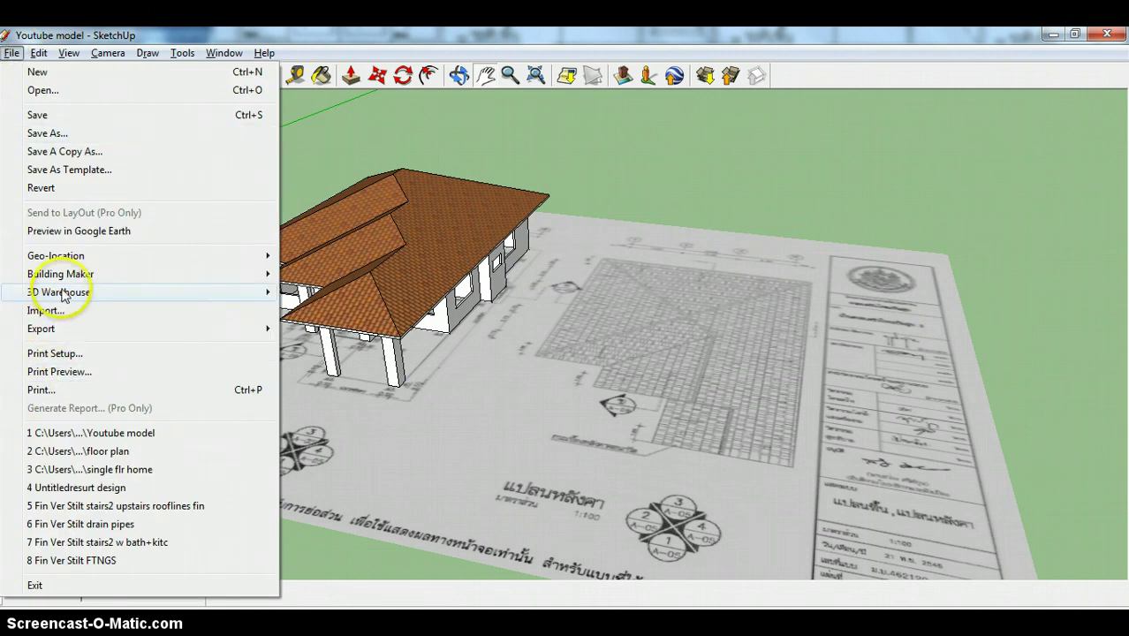
{"action": "mouse_move", "coordinate": [53, 291]}
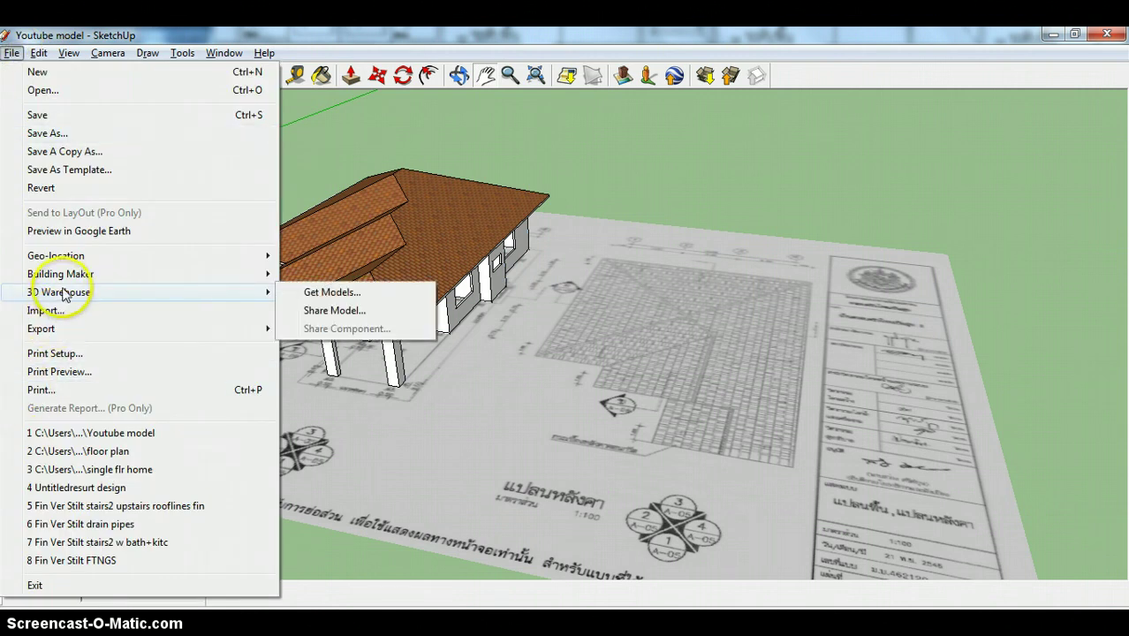
{"action": "left_click", "coordinate": [329, 293]}
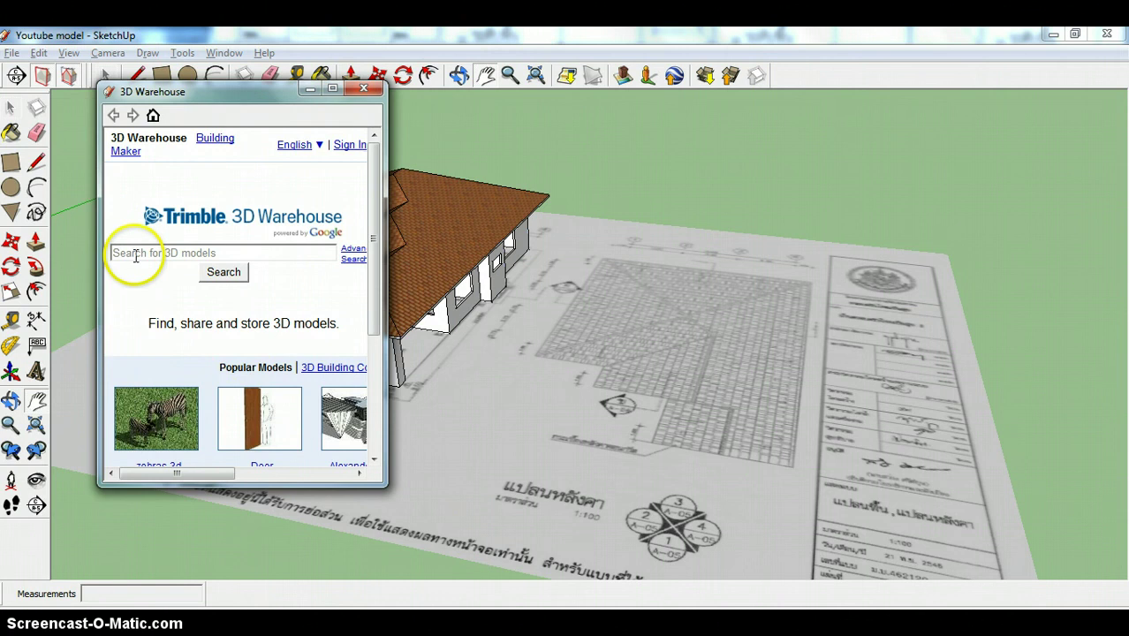
{"action": "left_click", "coordinate": [134, 253]}
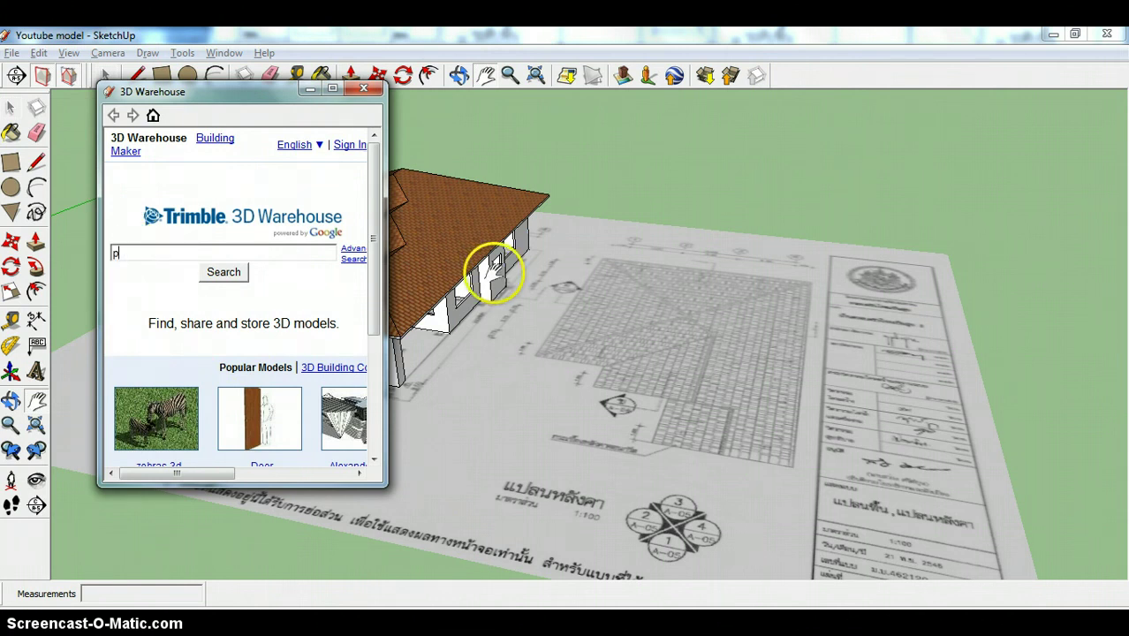
{"action": "type", "text": "people"}
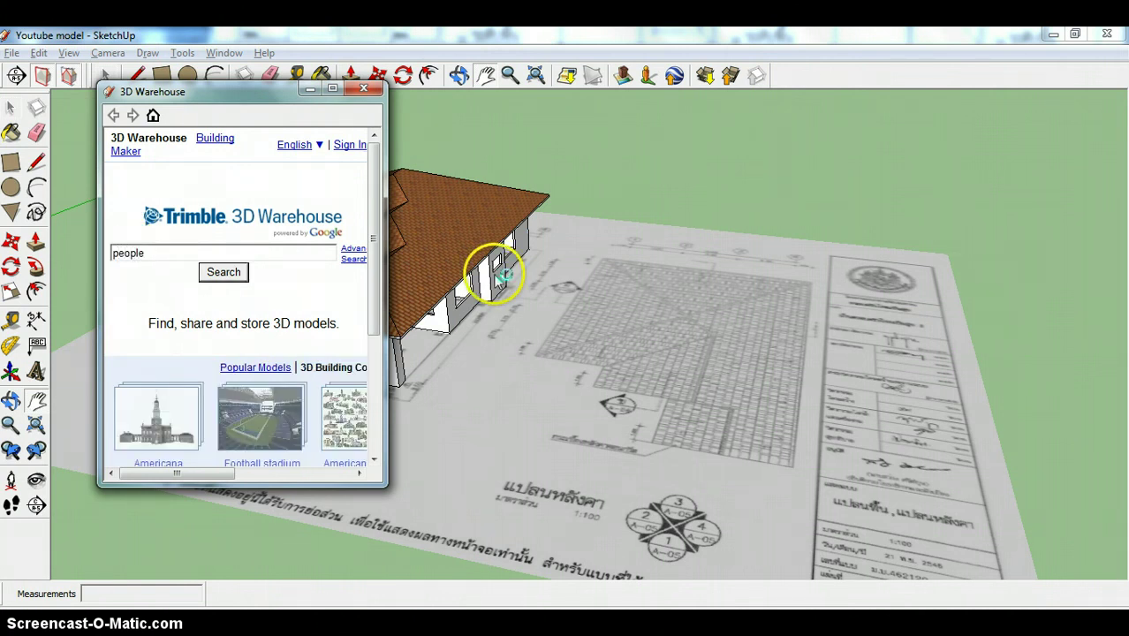
{"action": "key", "text": "Return"}
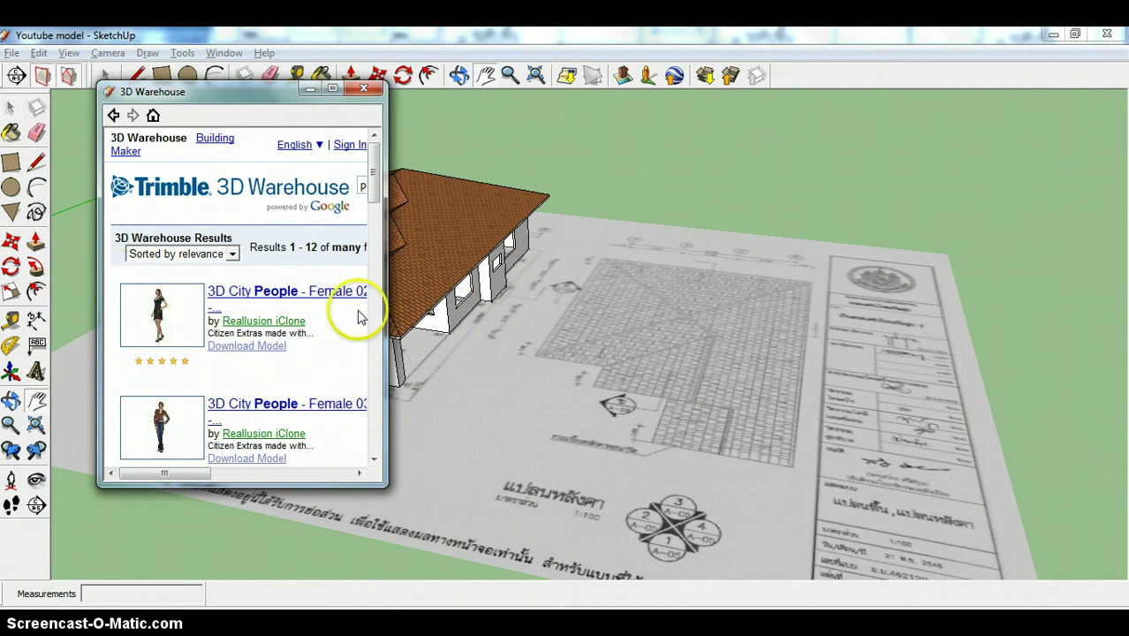
Insert the 3D City People - Female 02 model and place it on the plan sheet beside the house's front porch
{"action": "left_click_drag", "start_coordinate": [376, 175], "coordinate": [344, 180]}
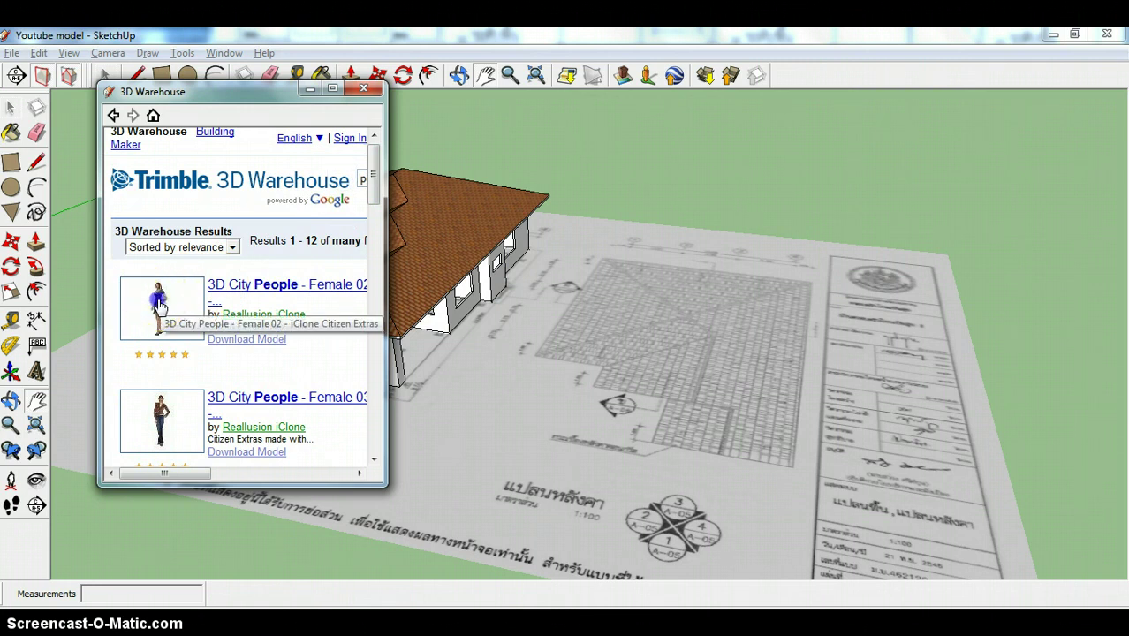
{"action": "left_click_drag", "start_coordinate": [159, 303], "coordinate": [688, 316]}
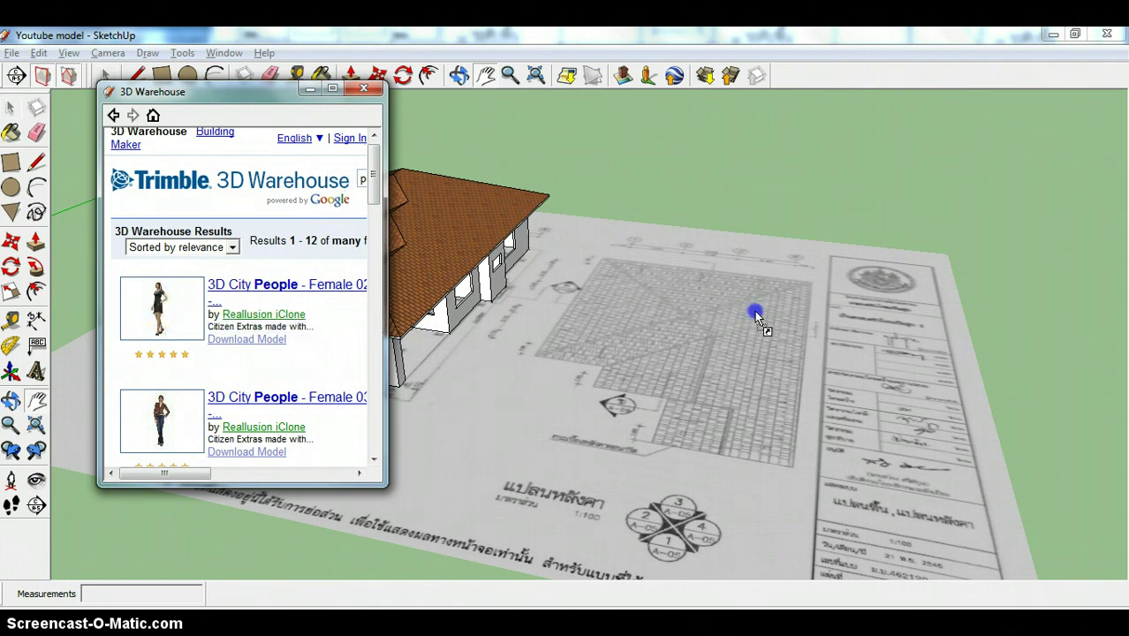
{"action": "left_click_drag", "start_coordinate": [758, 315], "coordinate": [756, 318]}
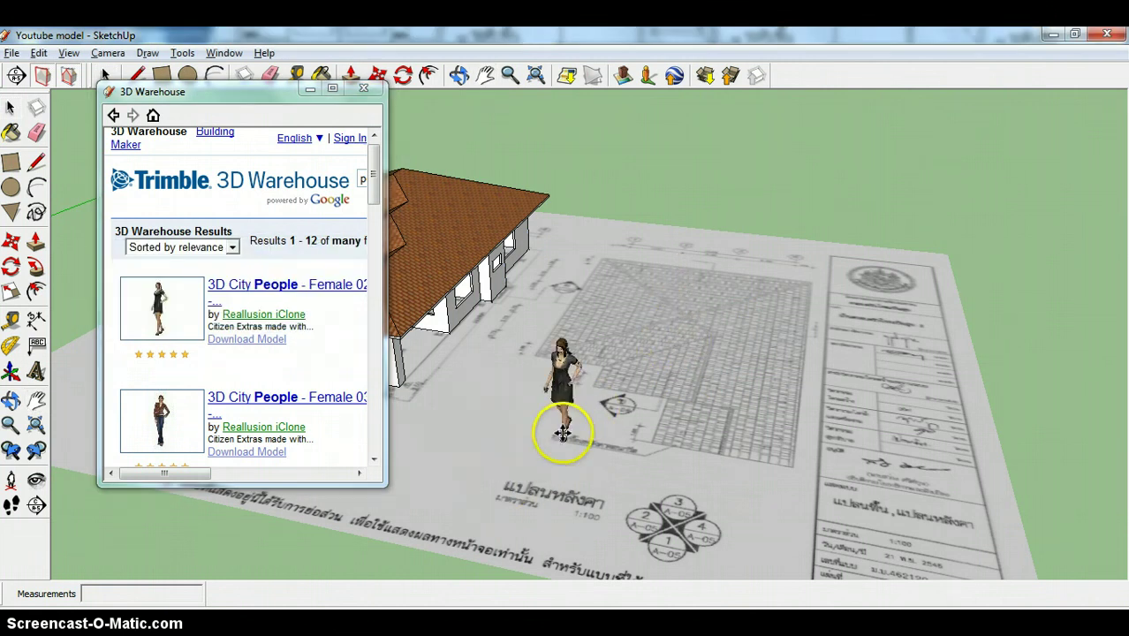
{"action": "left_click", "coordinate": [497, 430]}
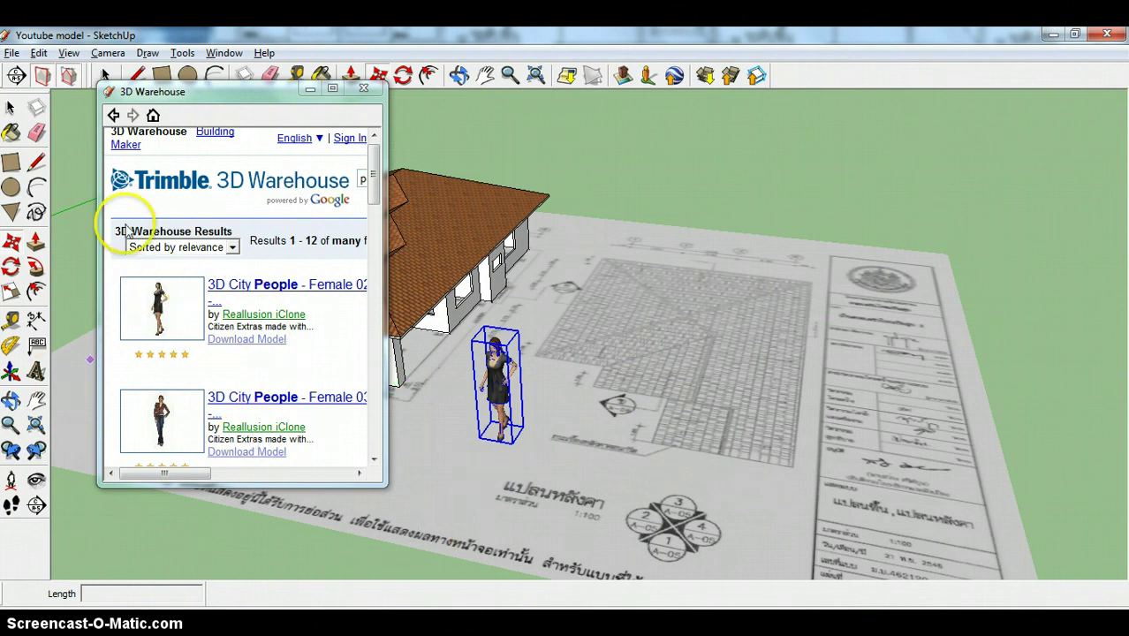
Search the 3D Warehouse for bed and place the Blu Dot Dodu Queen Bed on the roof plan drawing
{"action": "left_click", "coordinate": [115, 115]}
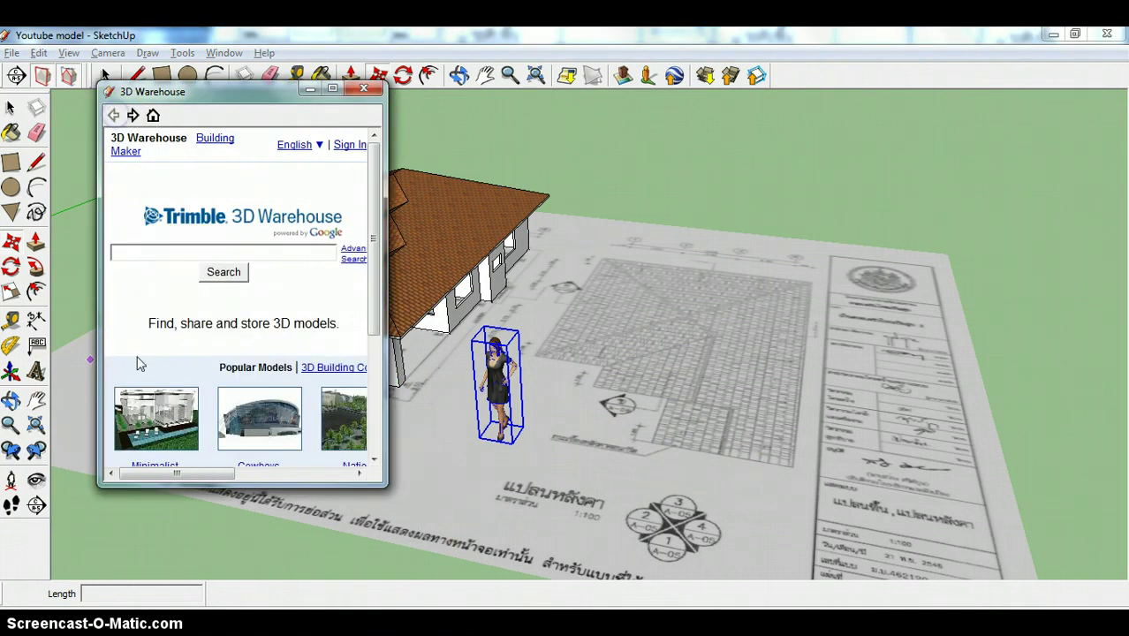
{"action": "left_click", "coordinate": [149, 251]}
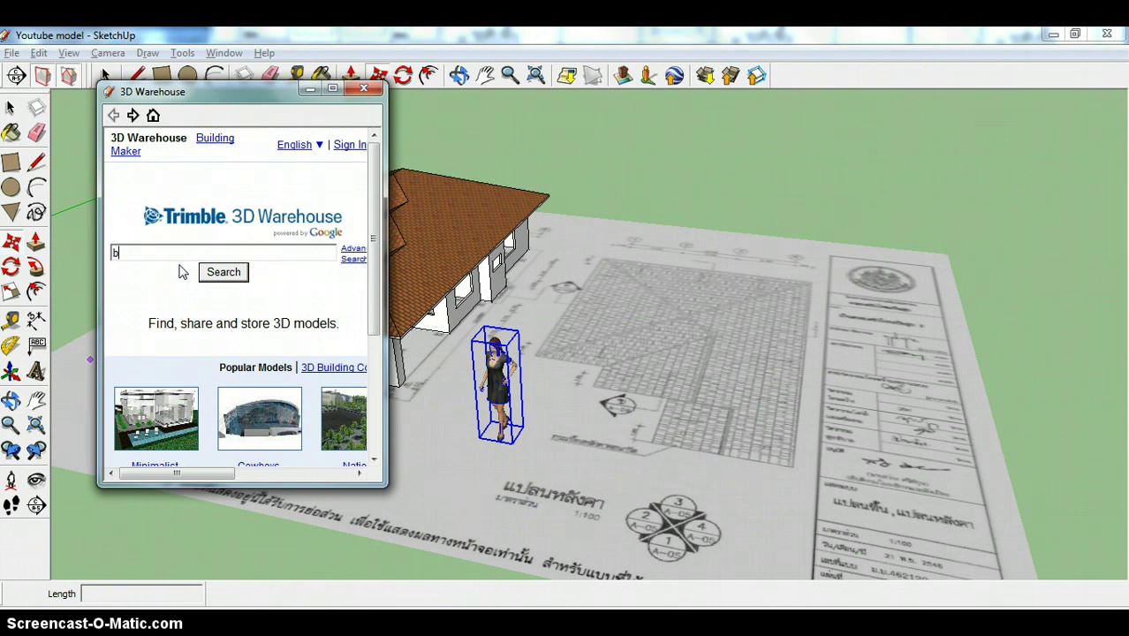
{"action": "key", "text": "Return"}
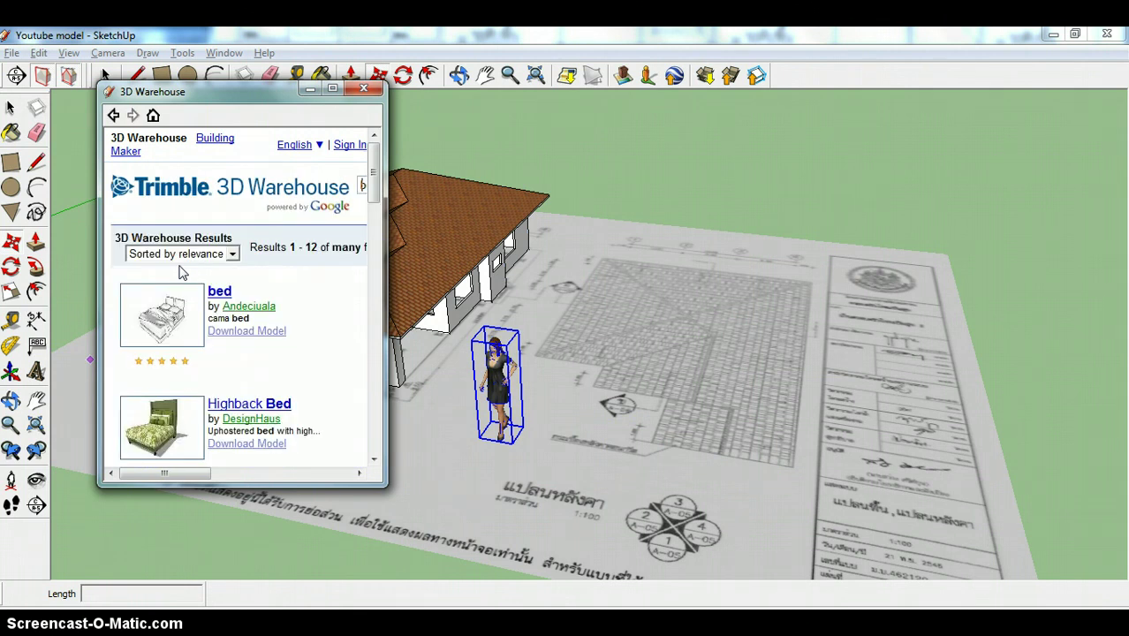
{"action": "left_click_drag", "start_coordinate": [373, 163], "coordinate": [373, 222]}
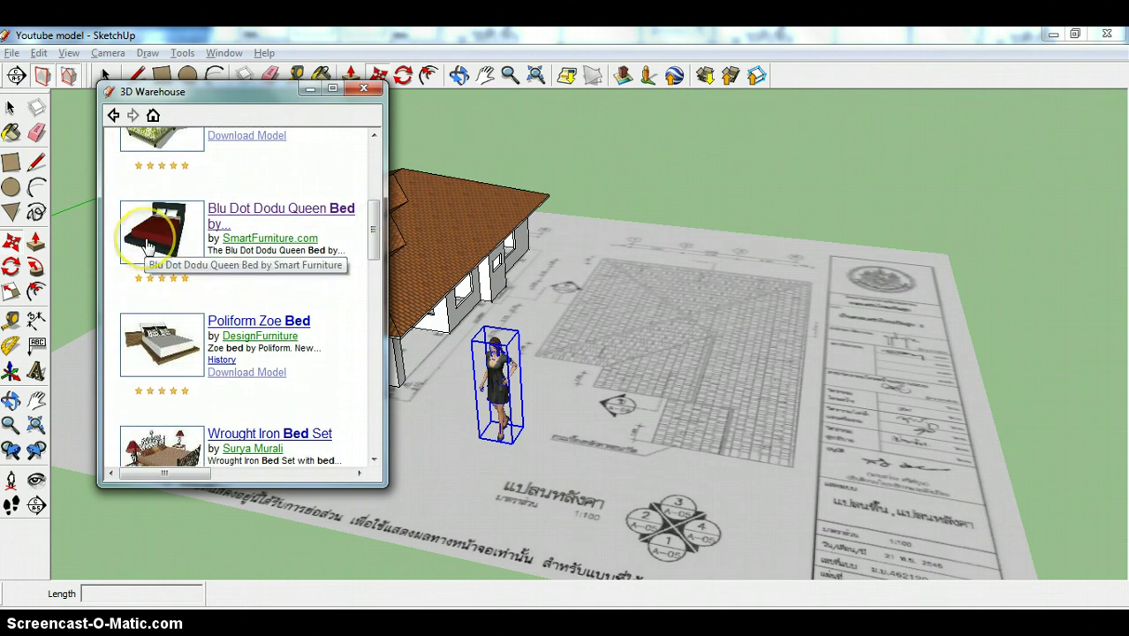
{"action": "left_click_drag", "start_coordinate": [363, 247], "coordinate": [712, 296]}
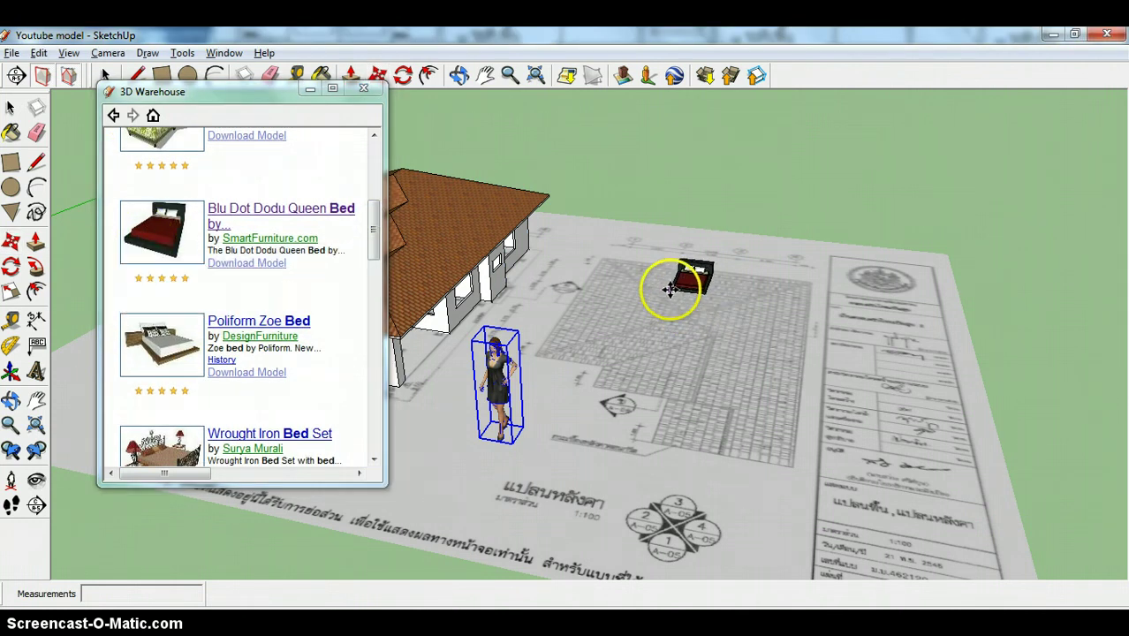
{"action": "left_click", "coordinate": [671, 291]}
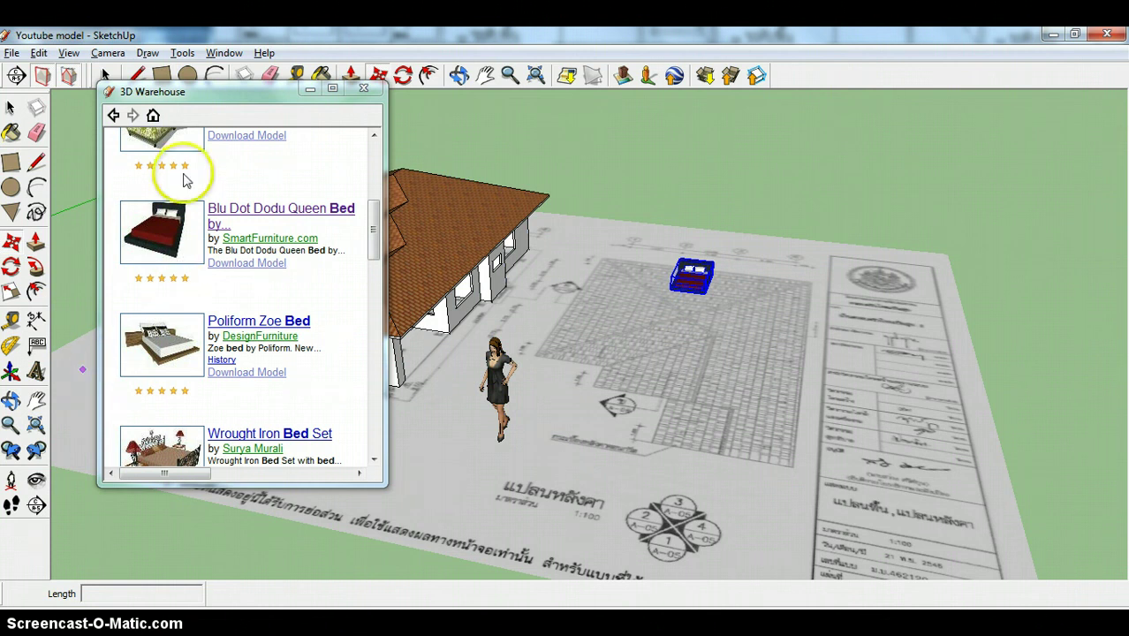
Search the 3D Warehouse for couch and place the orange Couch 2 model beside the bed
{"action": "left_click", "coordinate": [113, 115]}
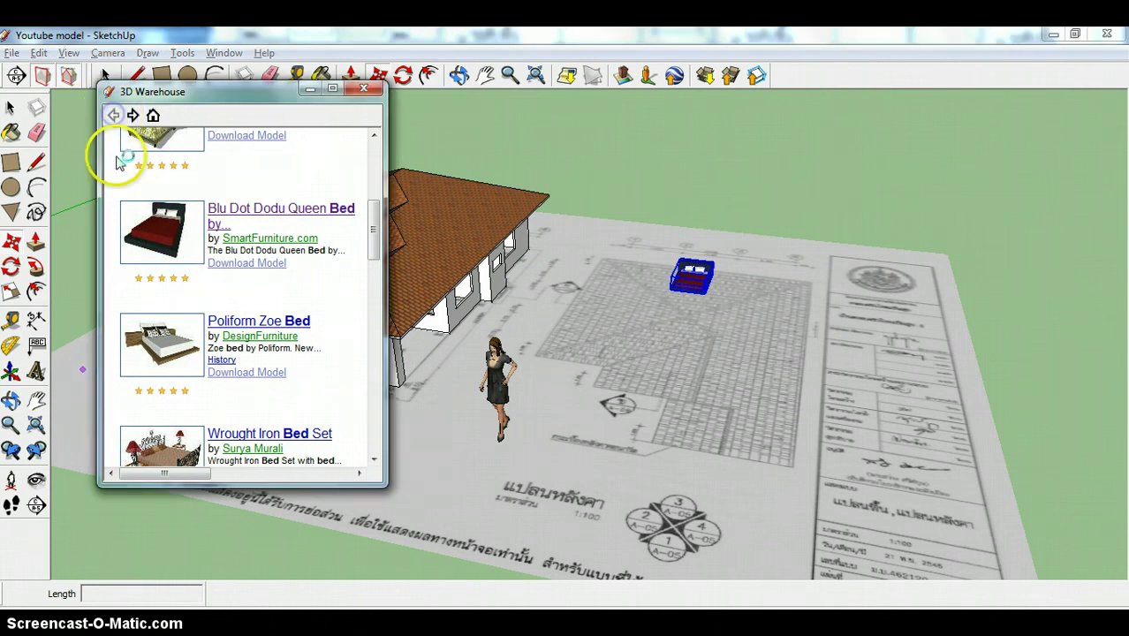
{"action": "left_click", "coordinate": [143, 249]}
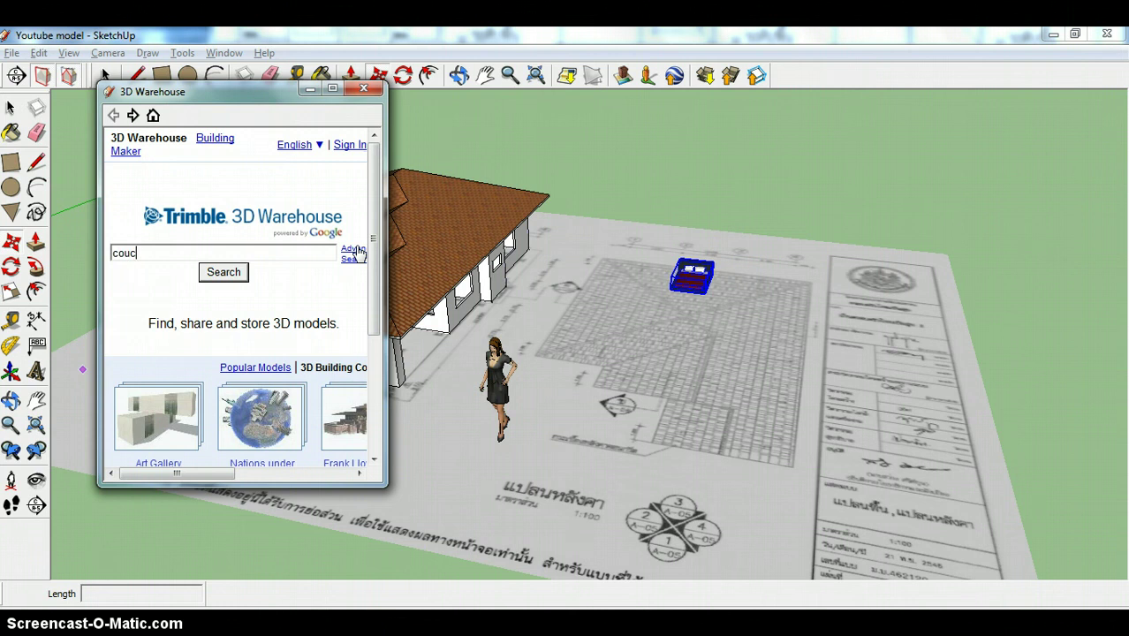
{"action": "key", "text": "Return"}
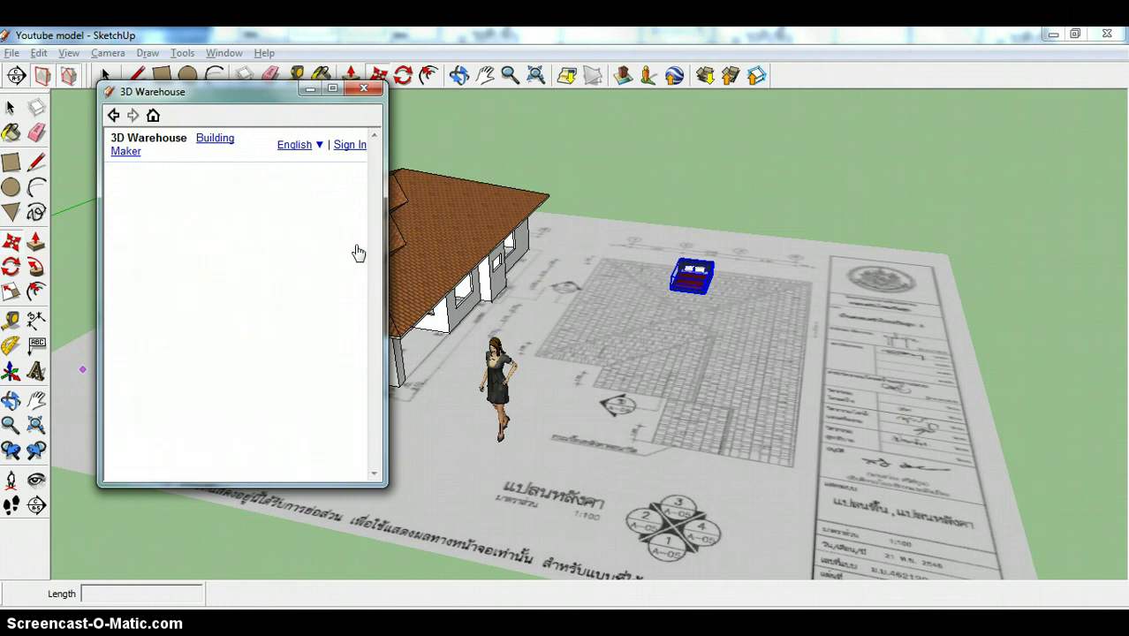
{"action": "left_click_drag", "start_coordinate": [371, 171], "coordinate": [378, 228]}
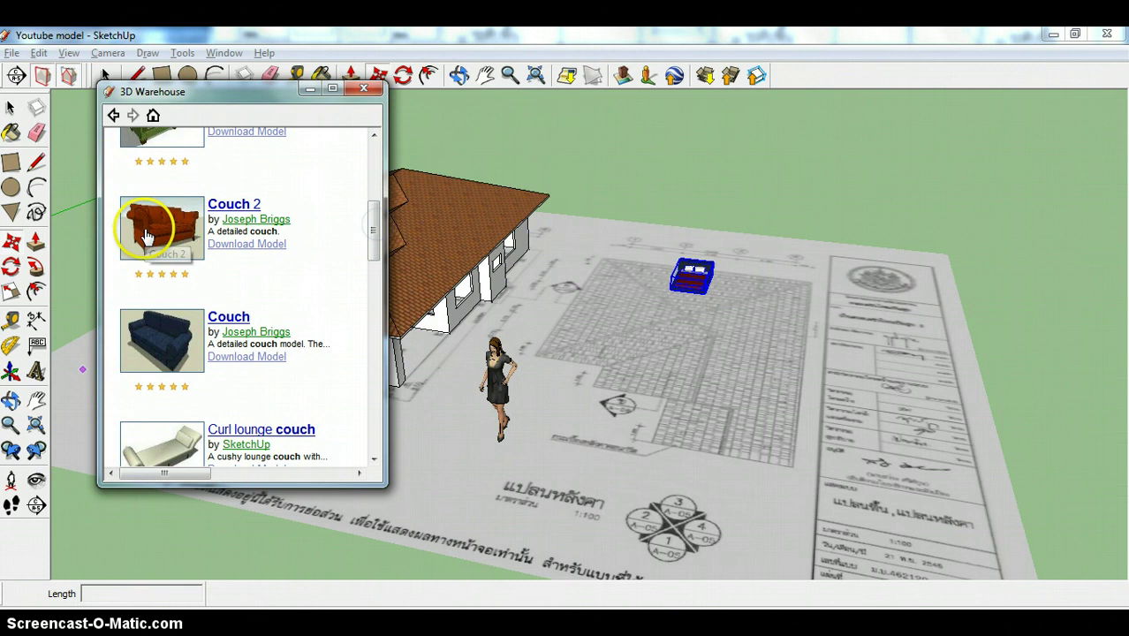
{"action": "left_click_drag", "start_coordinate": [150, 233], "coordinate": [775, 286]}
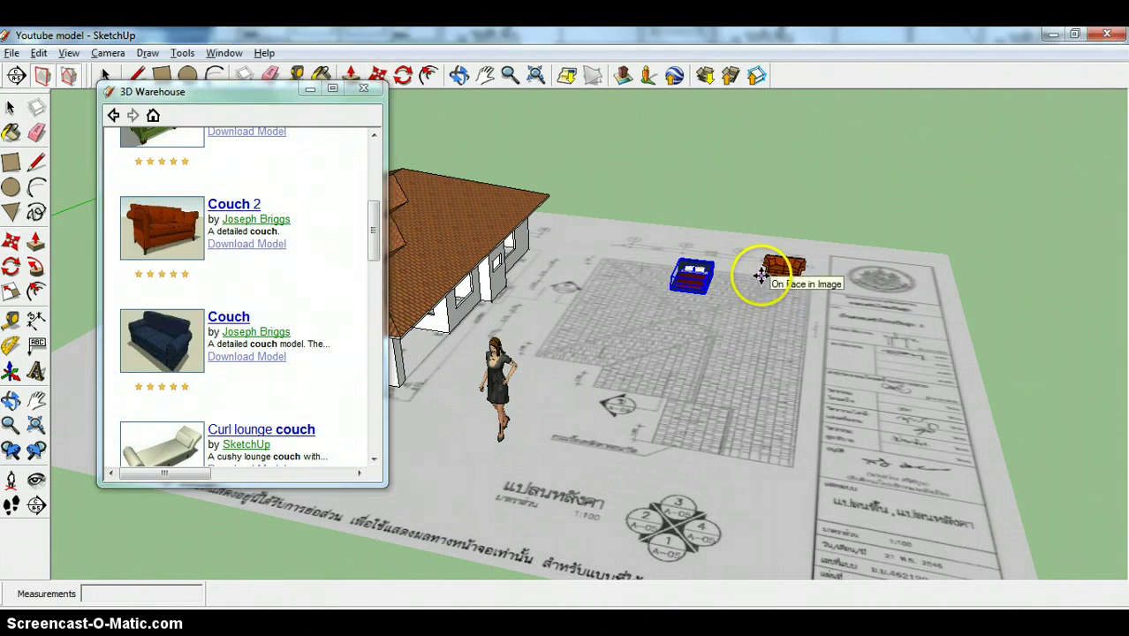
{"action": "left_click", "coordinate": [763, 277]}
Move the couch about 1.80 m across the plan sheet and close the 3D Warehouse
{"action": "left_click", "coordinate": [525, 439]}
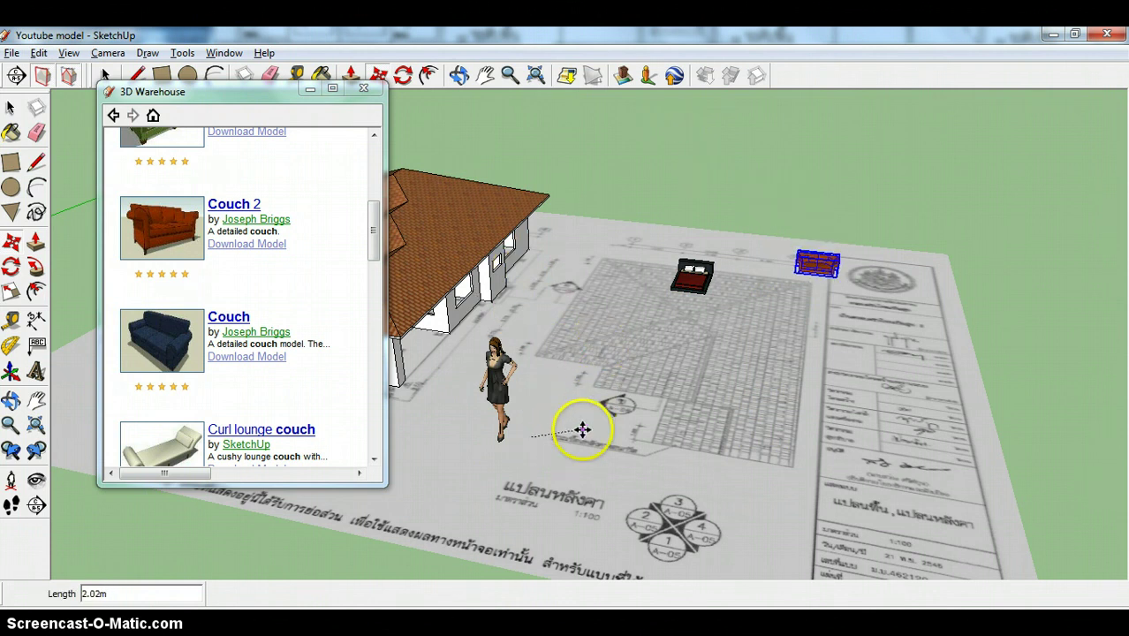
{"action": "left_click", "coordinate": [566, 456]}
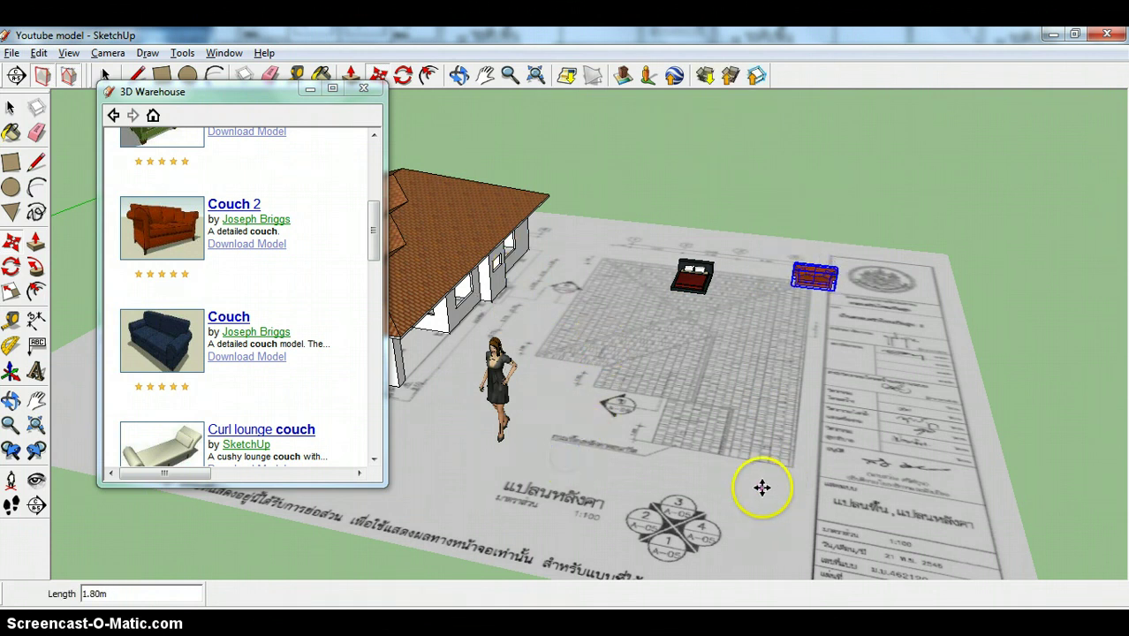
{"action": "key", "text": "Escape"}
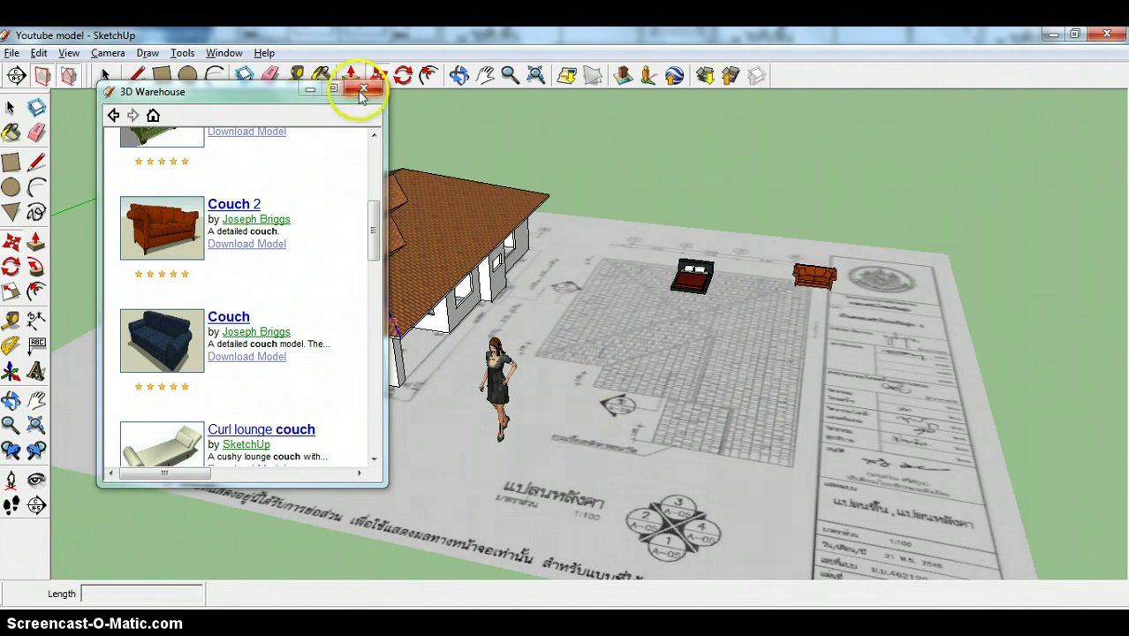
{"action": "left_click", "coordinate": [362, 92]}
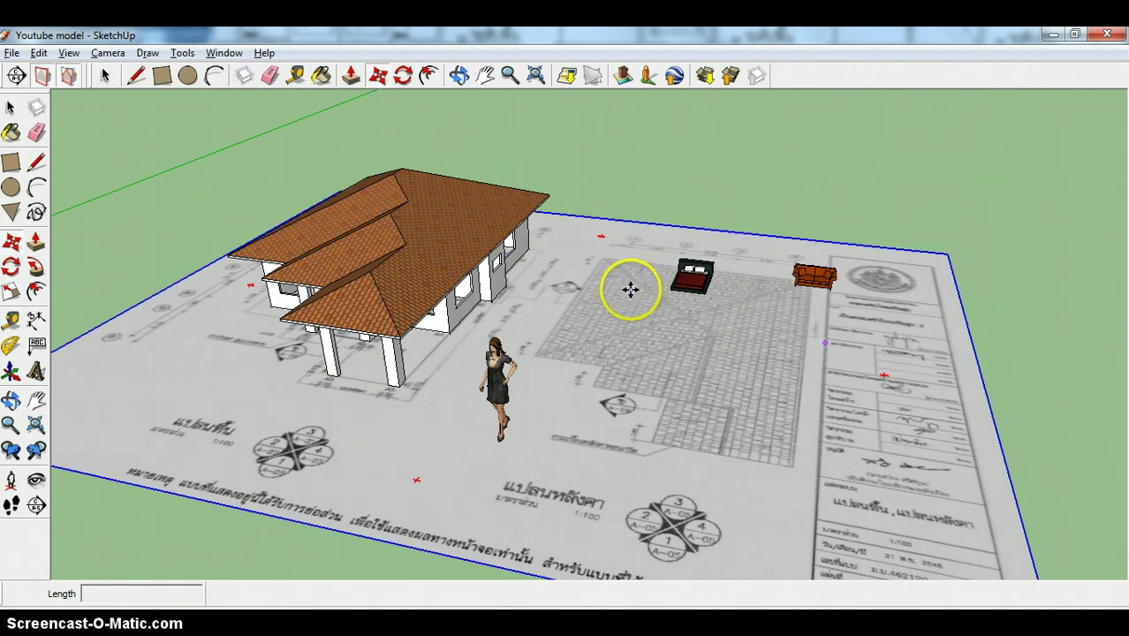
Measure the width of the bed frame across its foot end with the Tape Measure tool
{"action": "scroll", "coordinate": [550, 255], "scroll_direction": "up", "scroll_amount": 8}
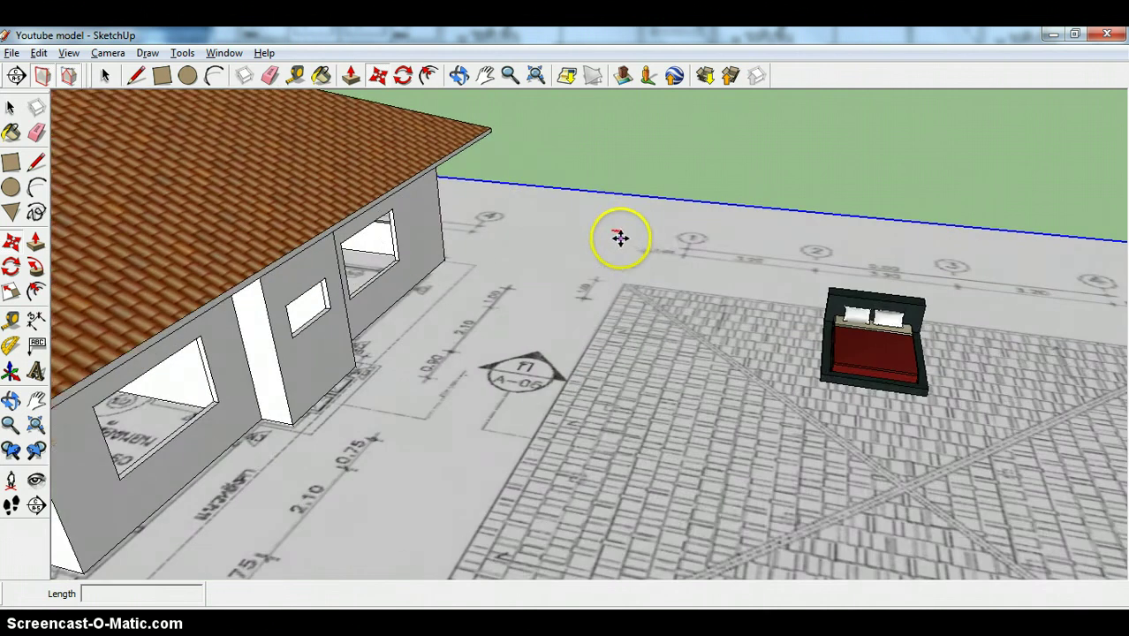
{"action": "scroll", "coordinate": [686, 214], "scroll_direction": "up", "scroll_amount": 3}
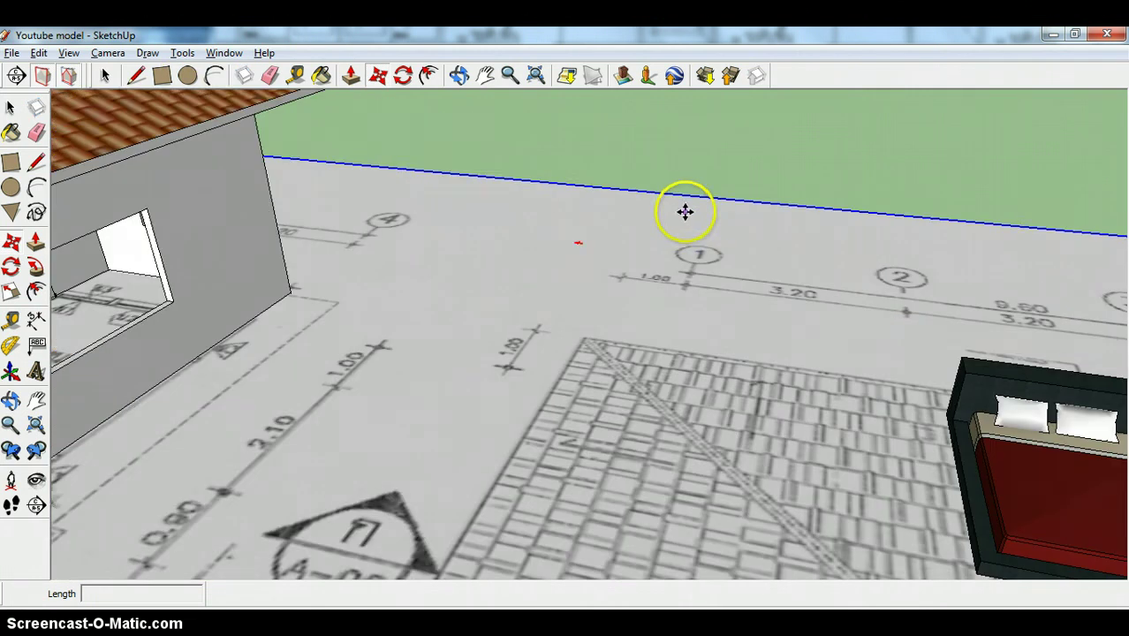
{"action": "left_click", "coordinate": [485, 76]}
{"action": "left_click_drag", "start_coordinate": [826, 318], "coordinate": [565, 202]}
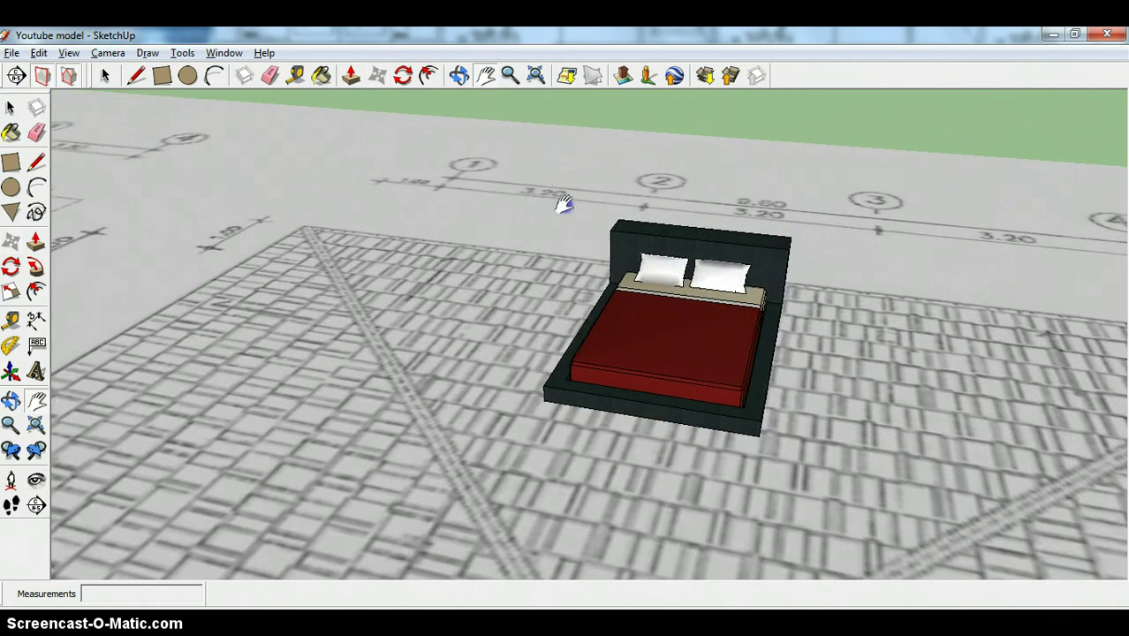
{"action": "left_click", "coordinate": [270, 81]}
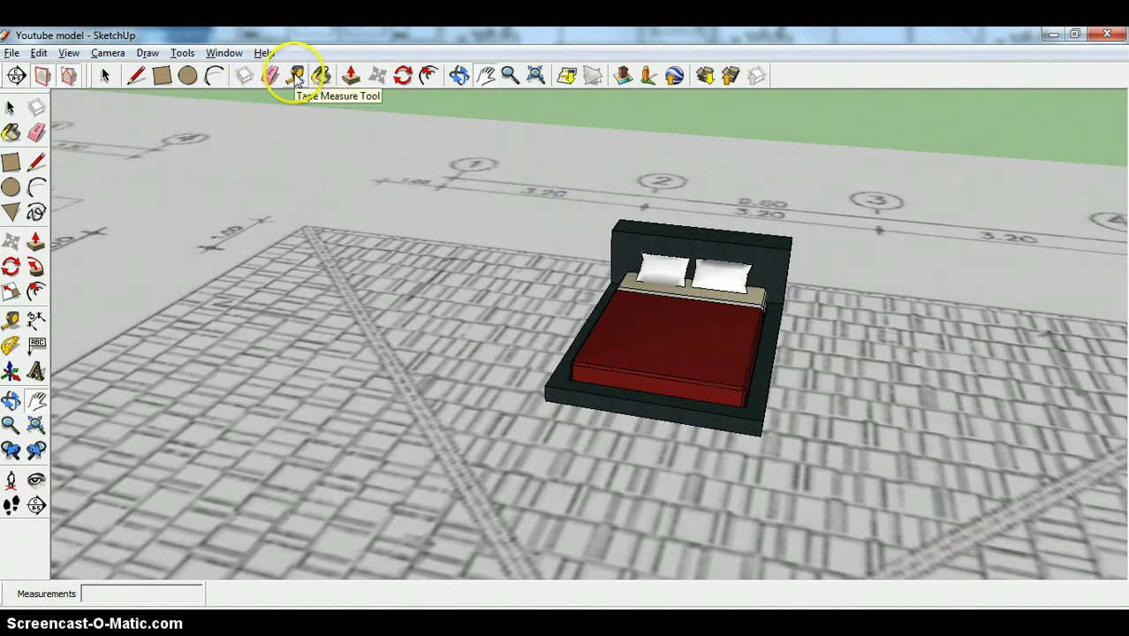
{"action": "left_click", "coordinate": [296, 78]}
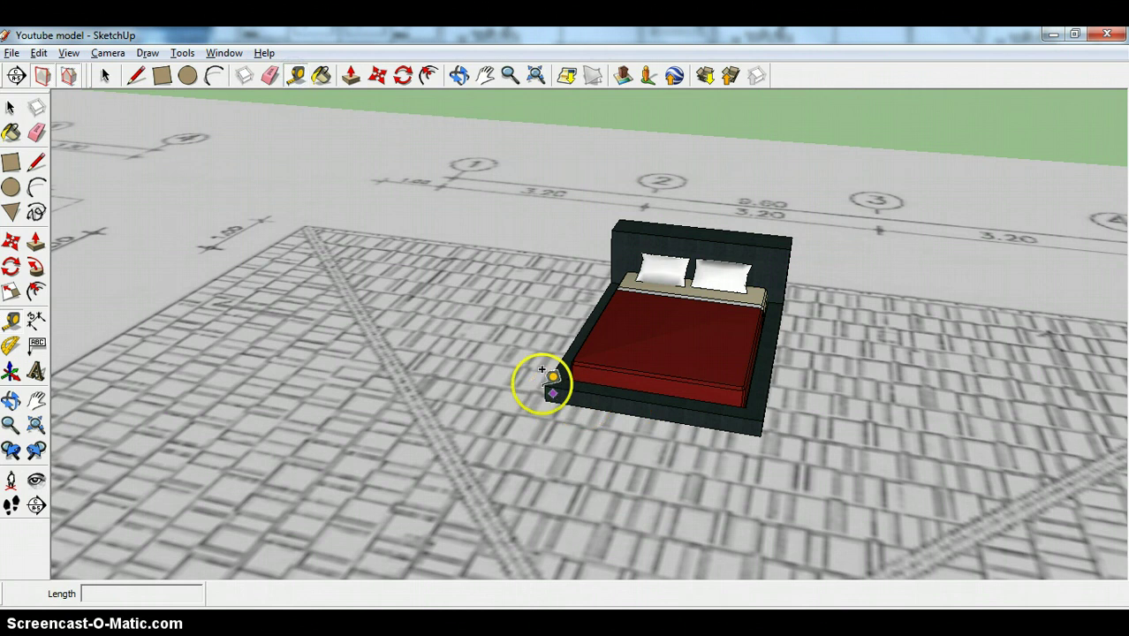
{"action": "left_click", "coordinate": [545, 386]}
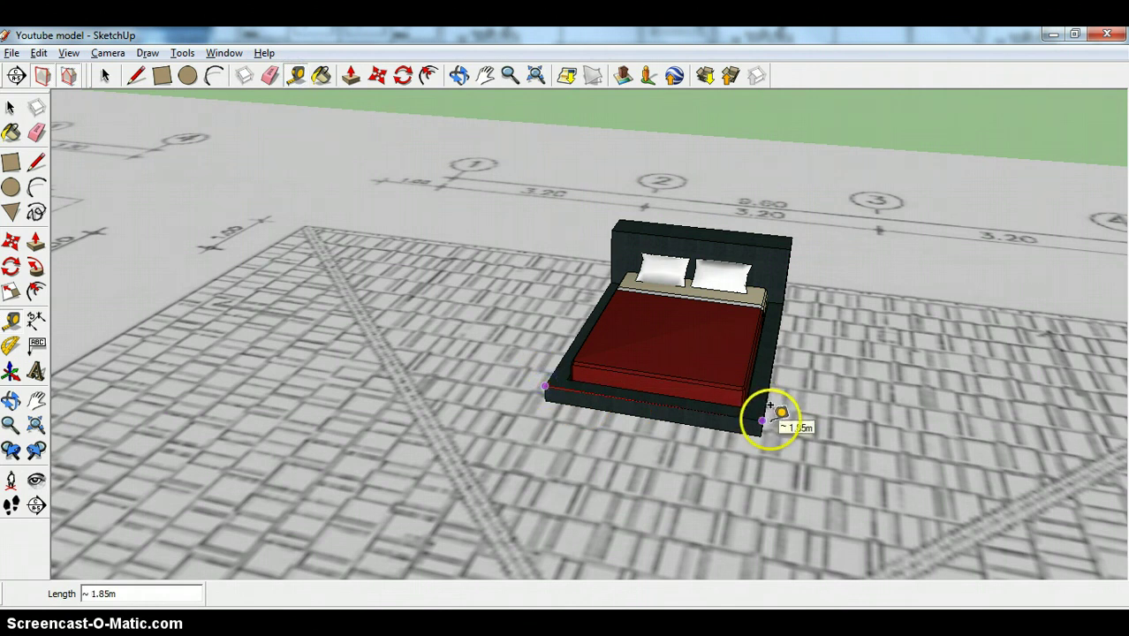
{"action": "left_click", "coordinate": [765, 417]}
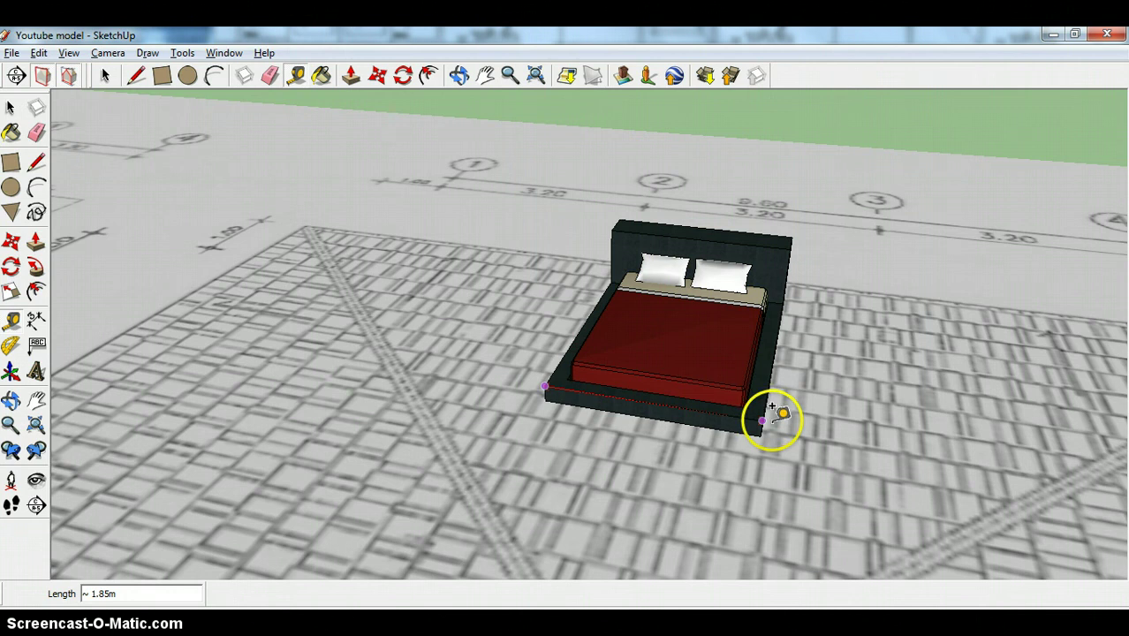
Measure the length of the bed frame along its side from the foot corner to the headboard end
{"action": "left_click", "coordinate": [461, 78]}
{"action": "left_click_drag", "start_coordinate": [569, 121], "coordinate": [371, 84]}
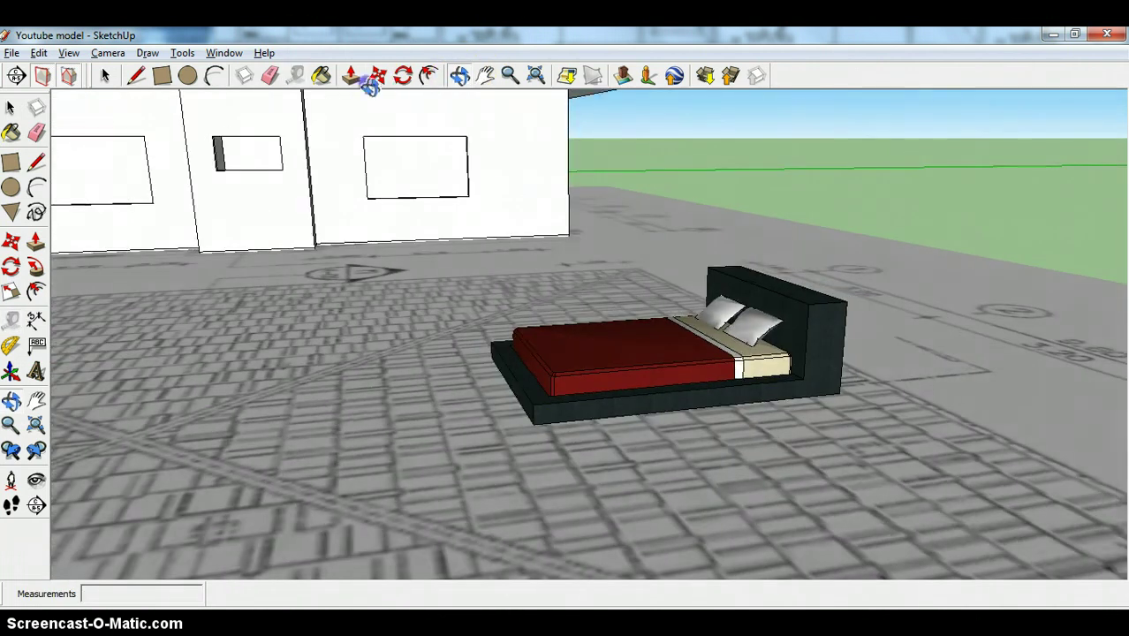
{"action": "left_click", "coordinate": [292, 76]}
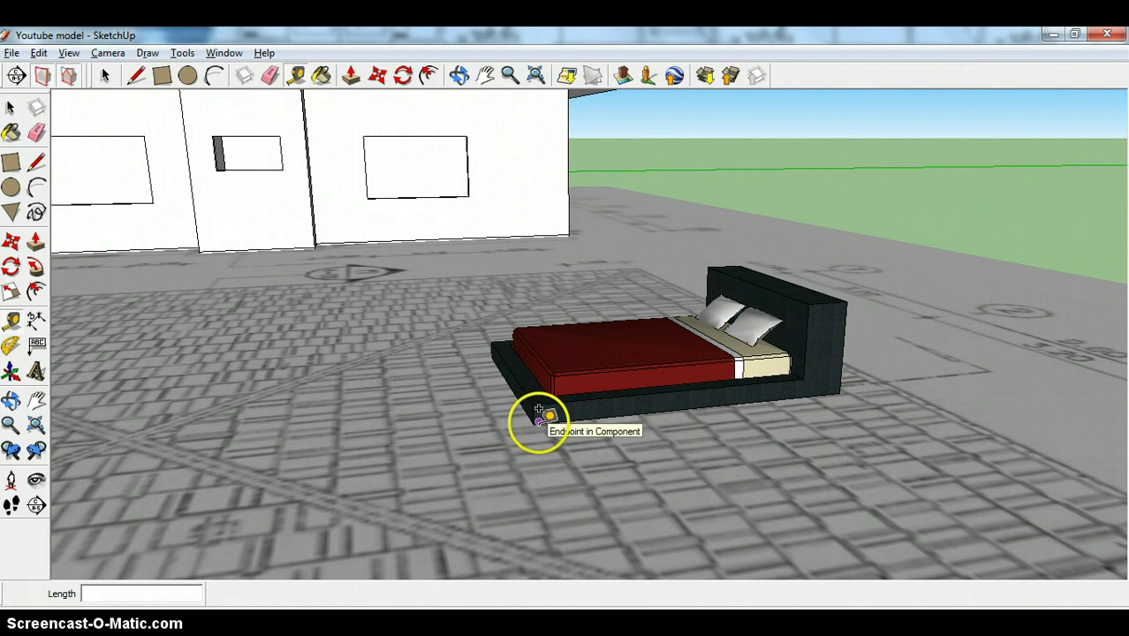
{"action": "left_click", "coordinate": [539, 415]}
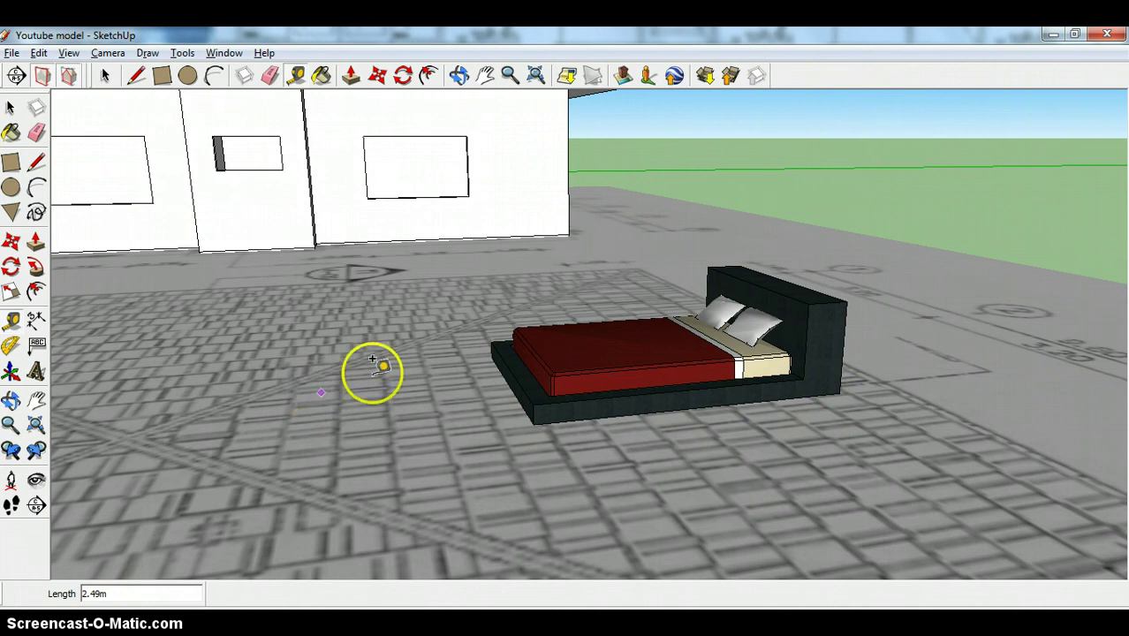
Measure the width of the orange couch from arm to arm with the Tape Measure tool
{"action": "left_click", "coordinate": [461, 77]}
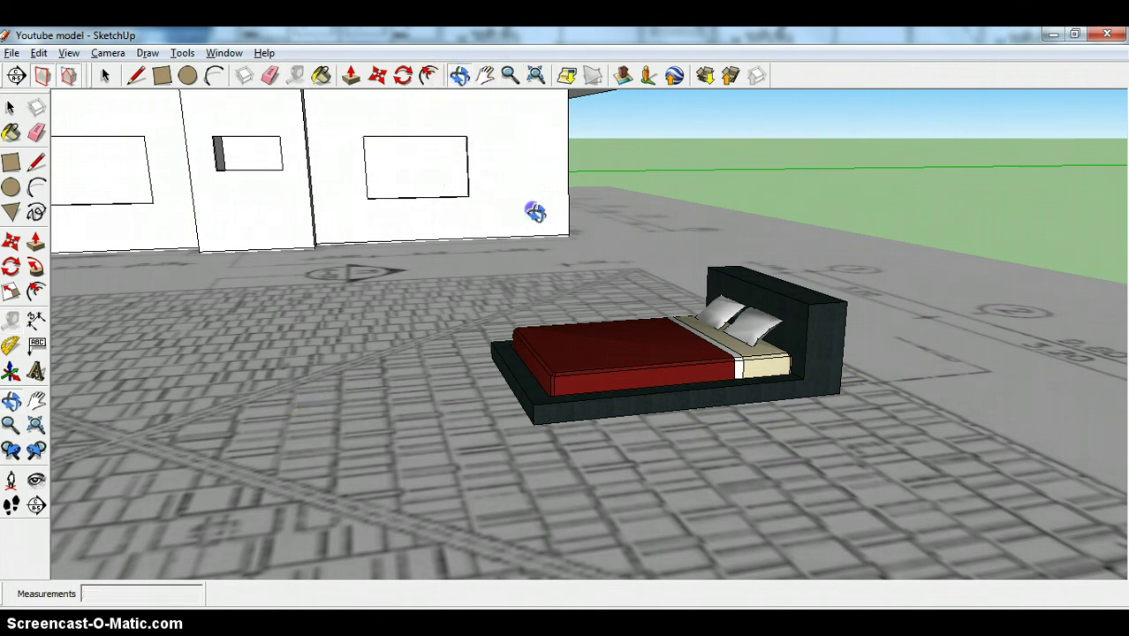
{"action": "left_click_drag", "start_coordinate": [532, 210], "coordinate": [770, 256]}
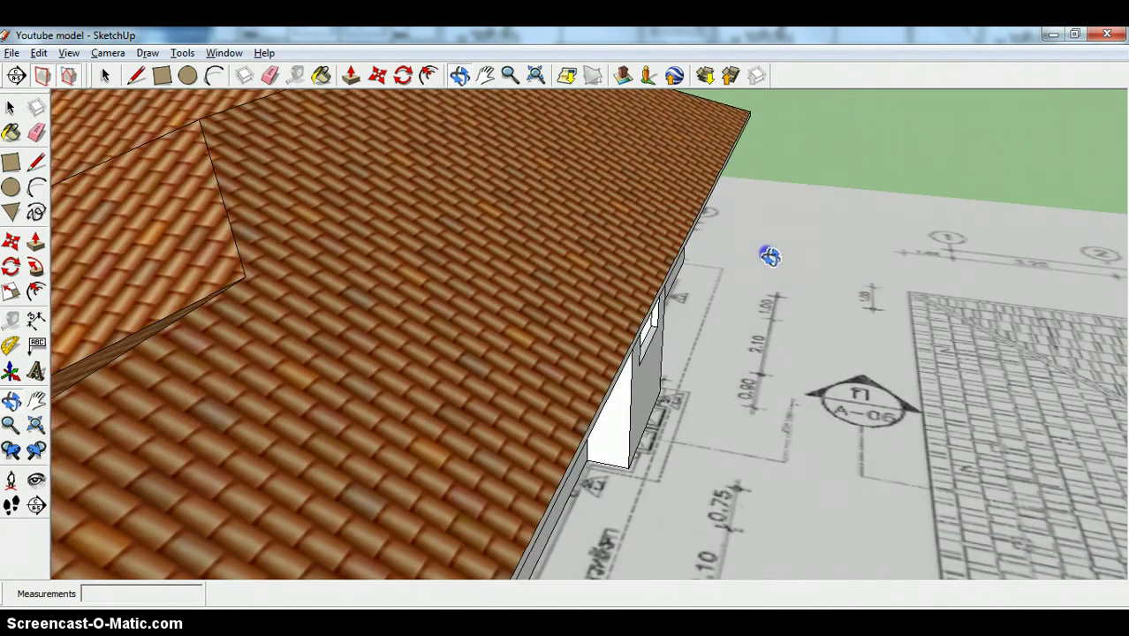
{"action": "left_click_drag", "start_coordinate": [640, 234], "coordinate": [654, 212]}
{"action": "left_click", "coordinate": [485, 75]}
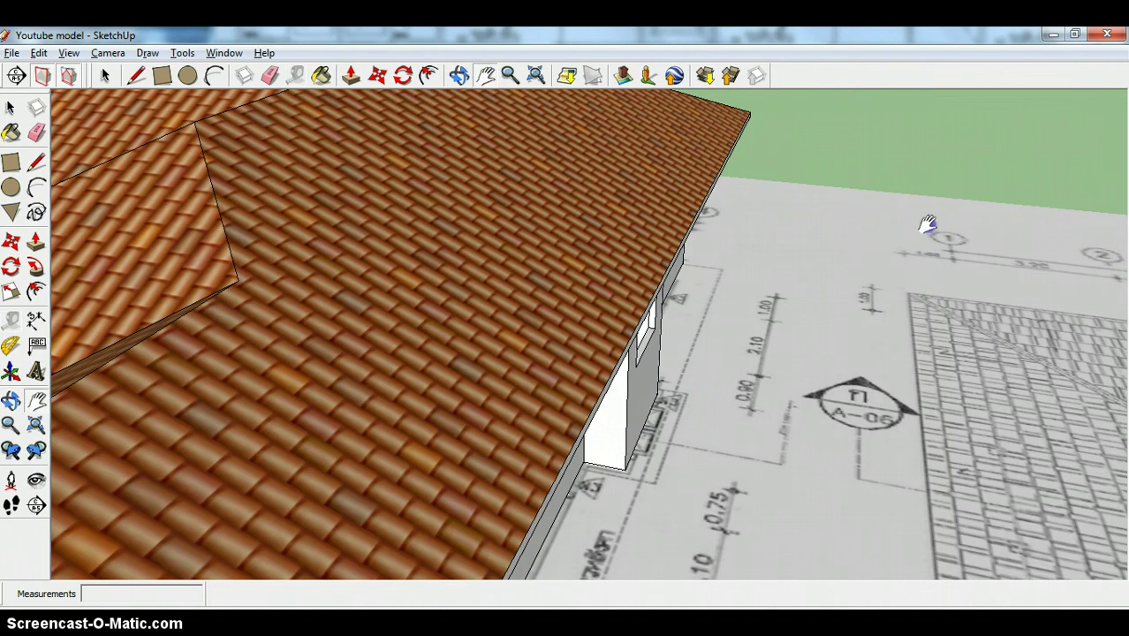
{"action": "left_click_drag", "start_coordinate": [927, 222], "coordinate": [266, 157]}
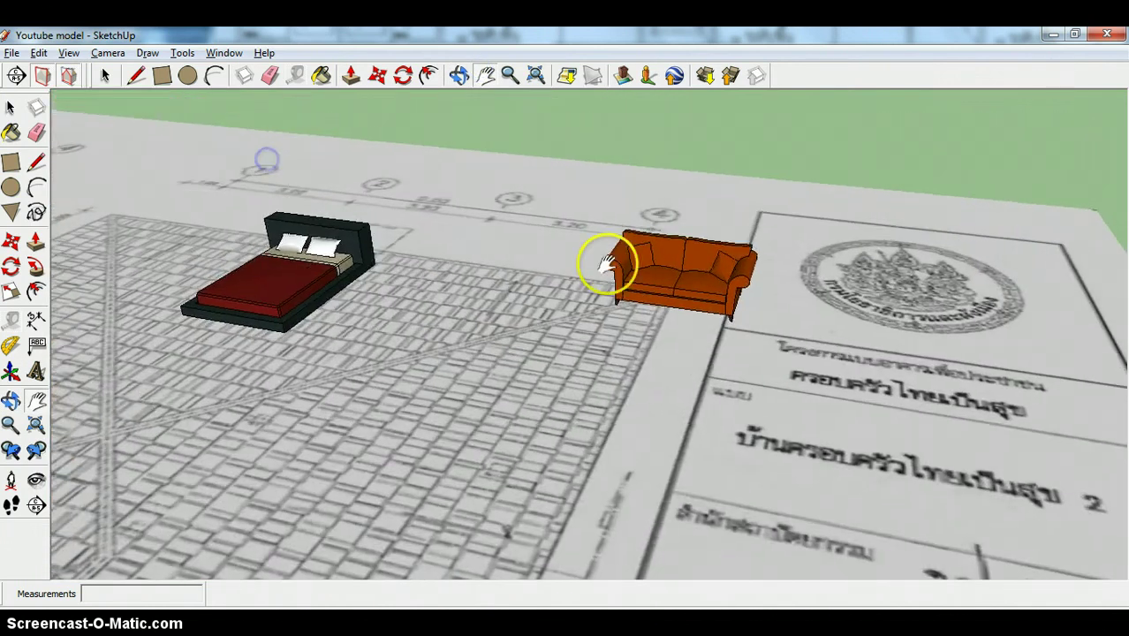
{"action": "scroll", "coordinate": [622, 254], "scroll_direction": "up", "scroll_amount": 3}
{"action": "scroll", "coordinate": [619, 249], "scroll_direction": "up", "scroll_amount": 5}
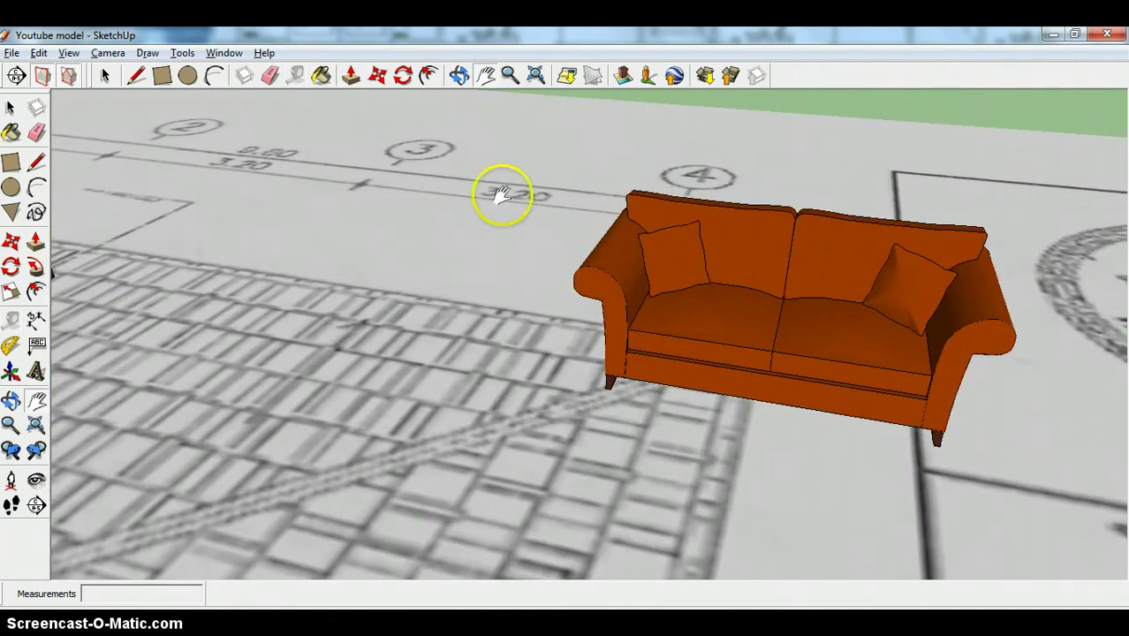
{"action": "left_click", "coordinate": [295, 77]}
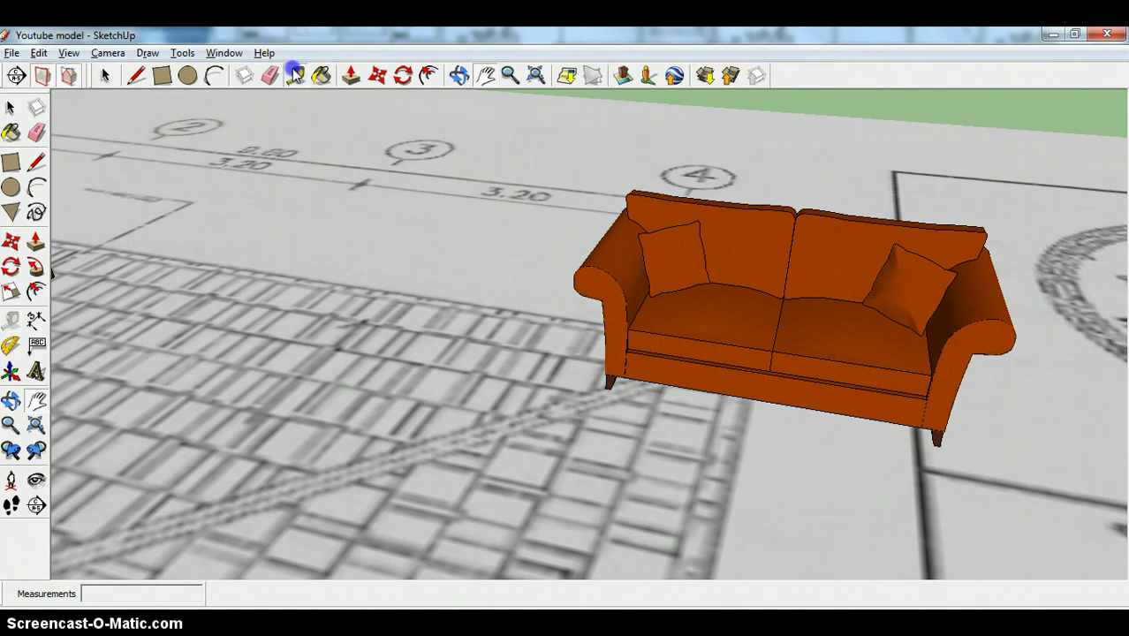
{"action": "left_click", "coordinate": [572, 269]}
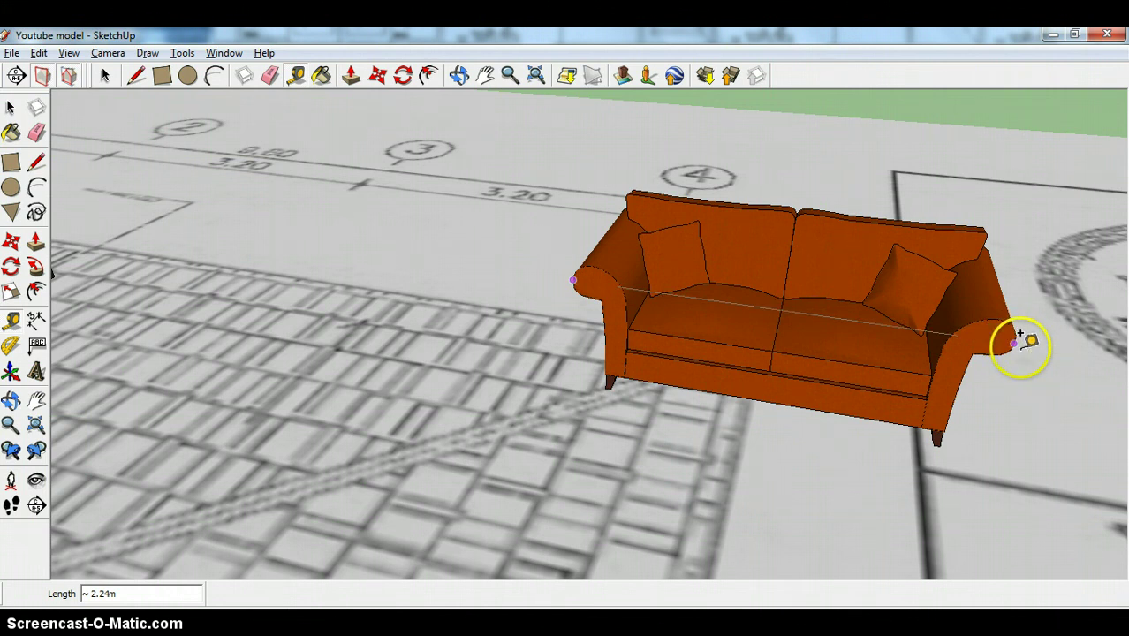
{"action": "left_click", "coordinate": [1023, 346]}
Select the woman model beside the house and measure the height of its bounding box along a vertical edge
{"action": "scroll", "coordinate": [852, 373], "scroll_direction": "down", "scroll_amount": 8}
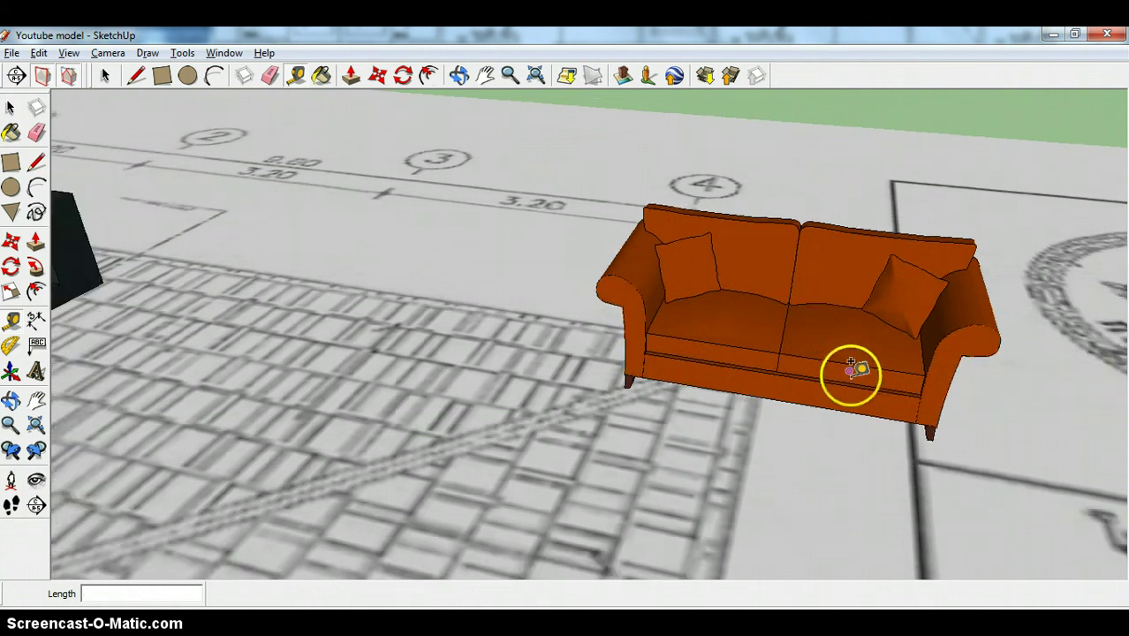
{"action": "scroll", "coordinate": [698, 334], "scroll_direction": "down", "scroll_amount": 5}
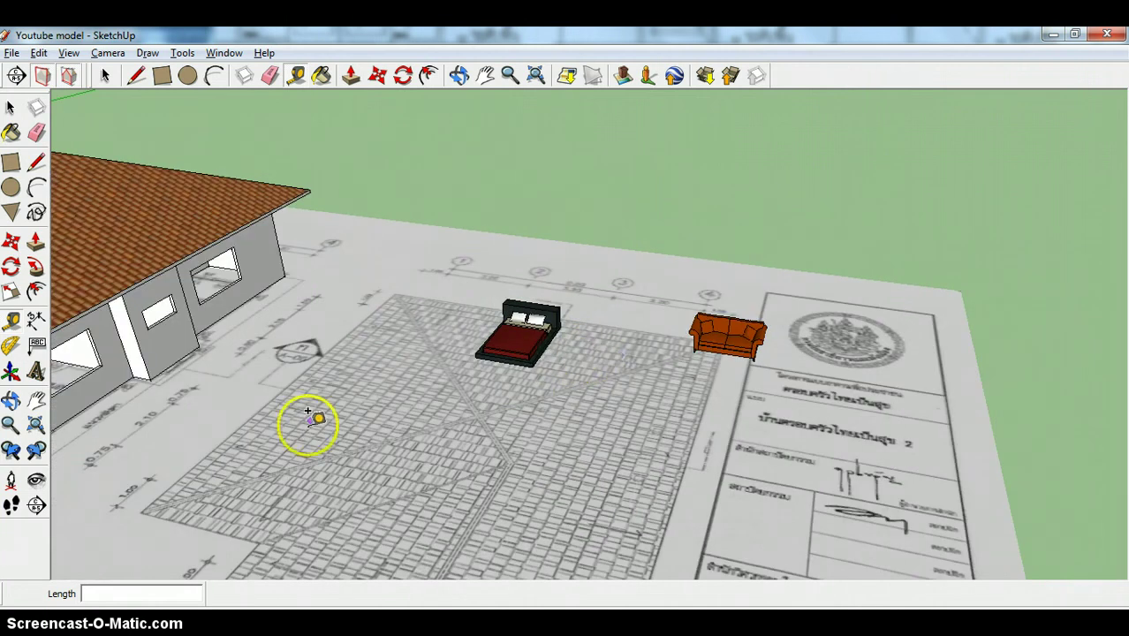
{"action": "left_click", "coordinate": [482, 77]}
{"action": "left_click_drag", "start_coordinate": [309, 445], "coordinate": [699, 256]}
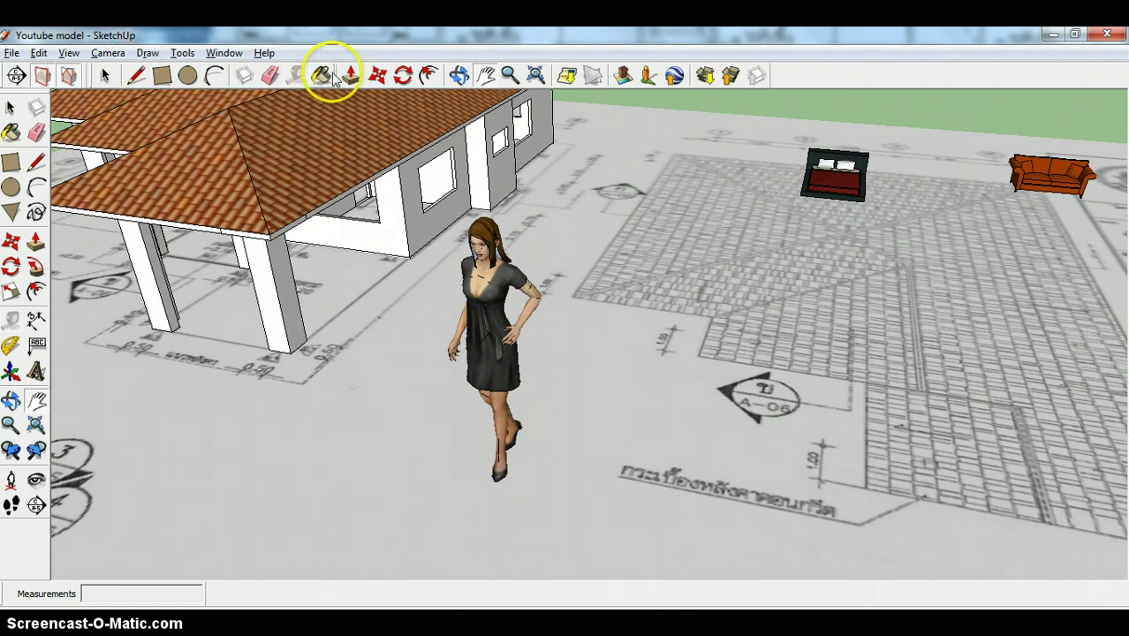
{"action": "left_click", "coordinate": [295, 75]}
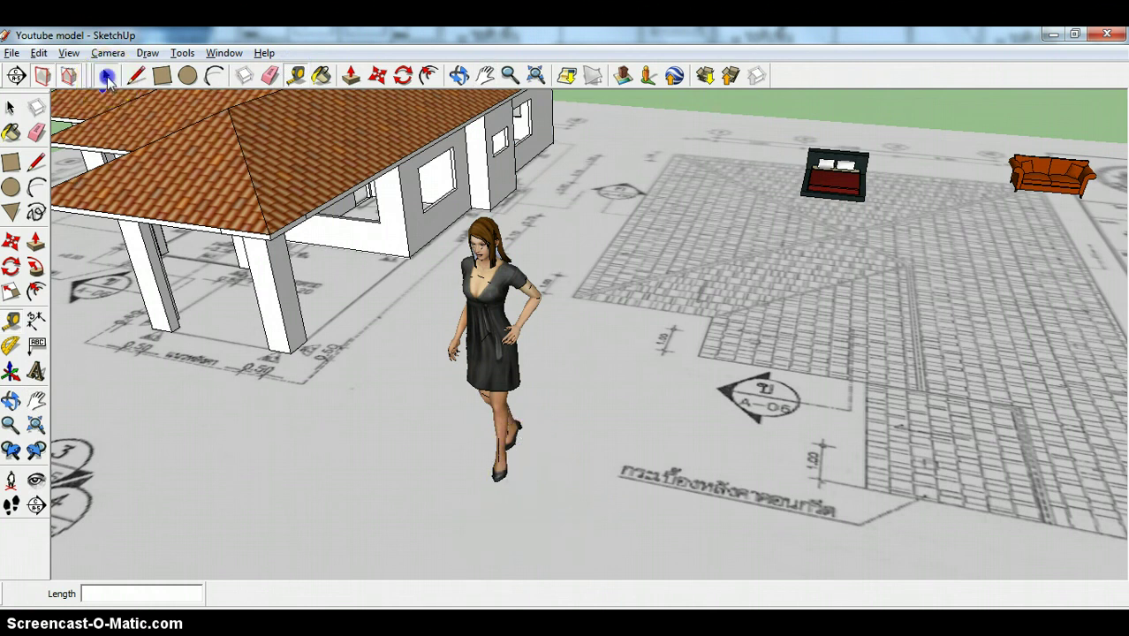
{"action": "left_click", "coordinate": [106, 77]}
{"action": "left_click", "coordinate": [496, 371]}
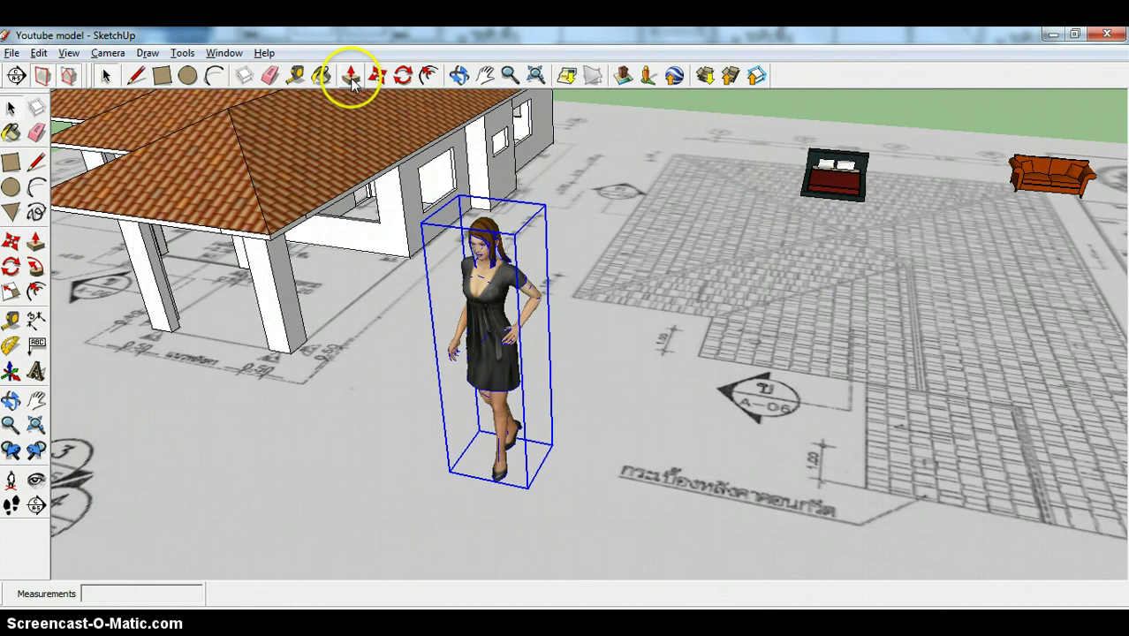
{"action": "left_click", "coordinate": [296, 76]}
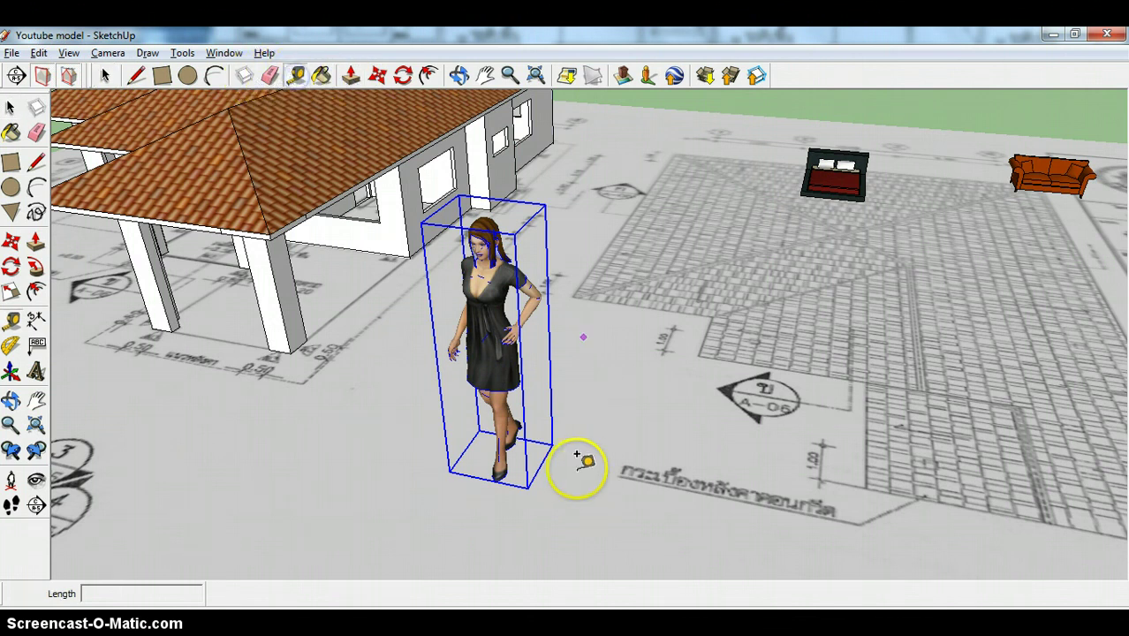
{"action": "left_click", "coordinate": [528, 475]}
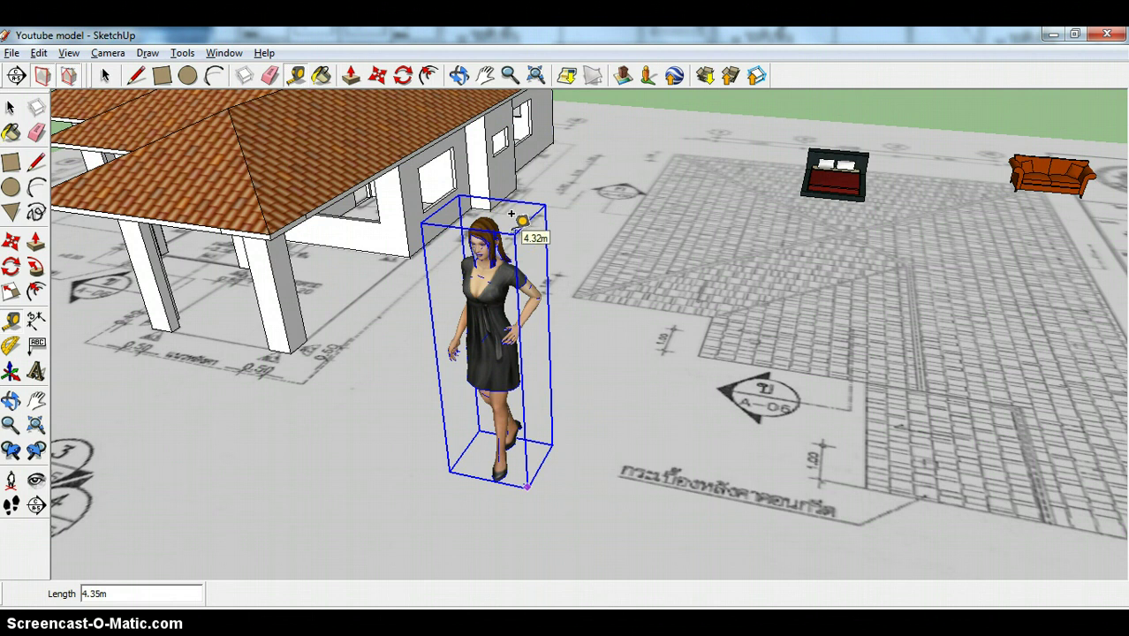
{"action": "left_click", "coordinate": [511, 217]}
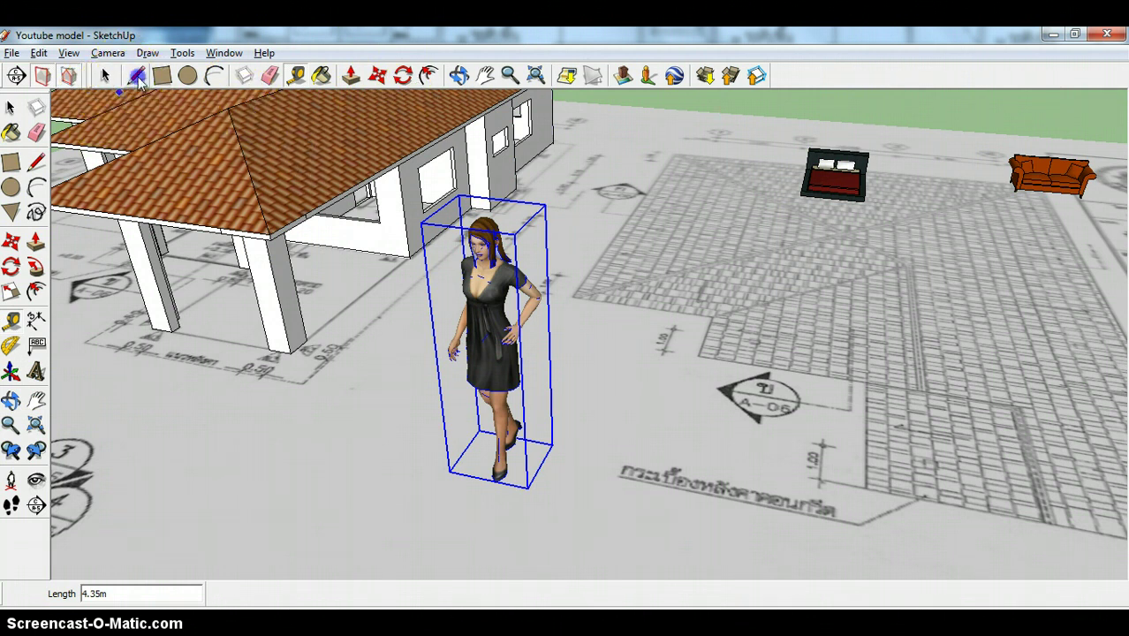
Draw a short reference line on the ground outward from the front bottom corner of the woman's bounding box
{"action": "left_click", "coordinate": [137, 76]}
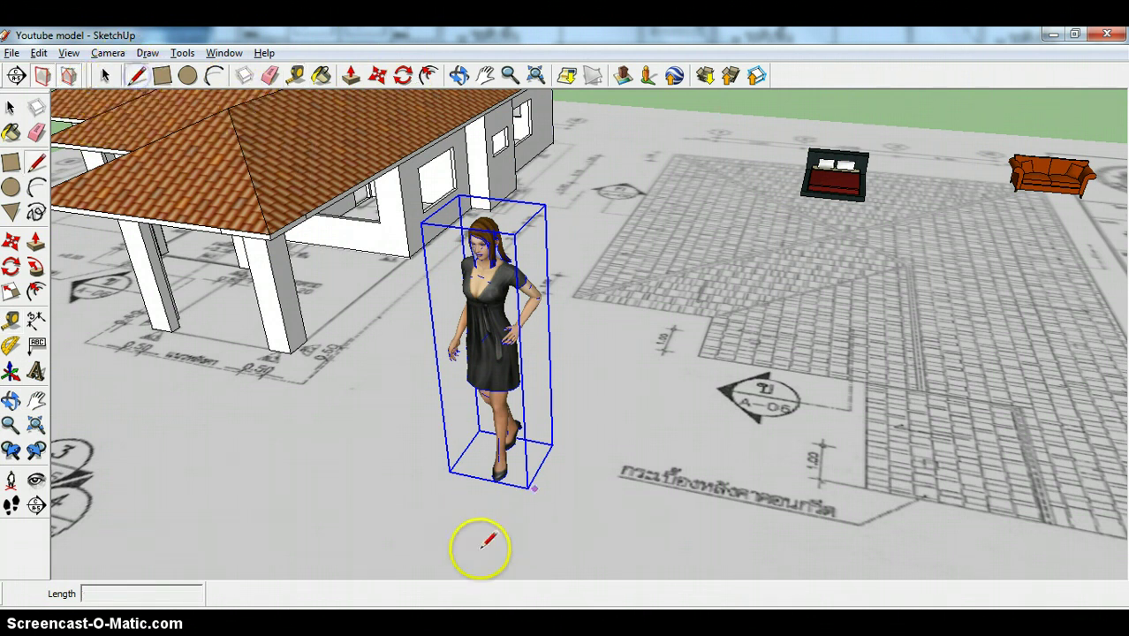
{"action": "left_click", "coordinate": [528, 486]}
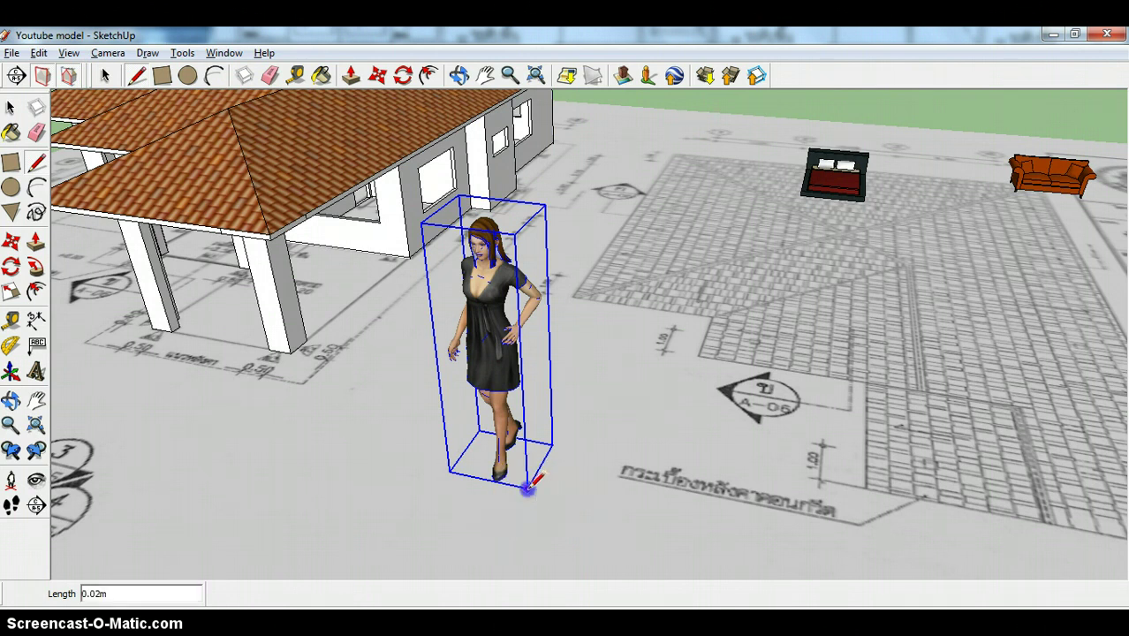
{"action": "left_click", "coordinate": [609, 504]}
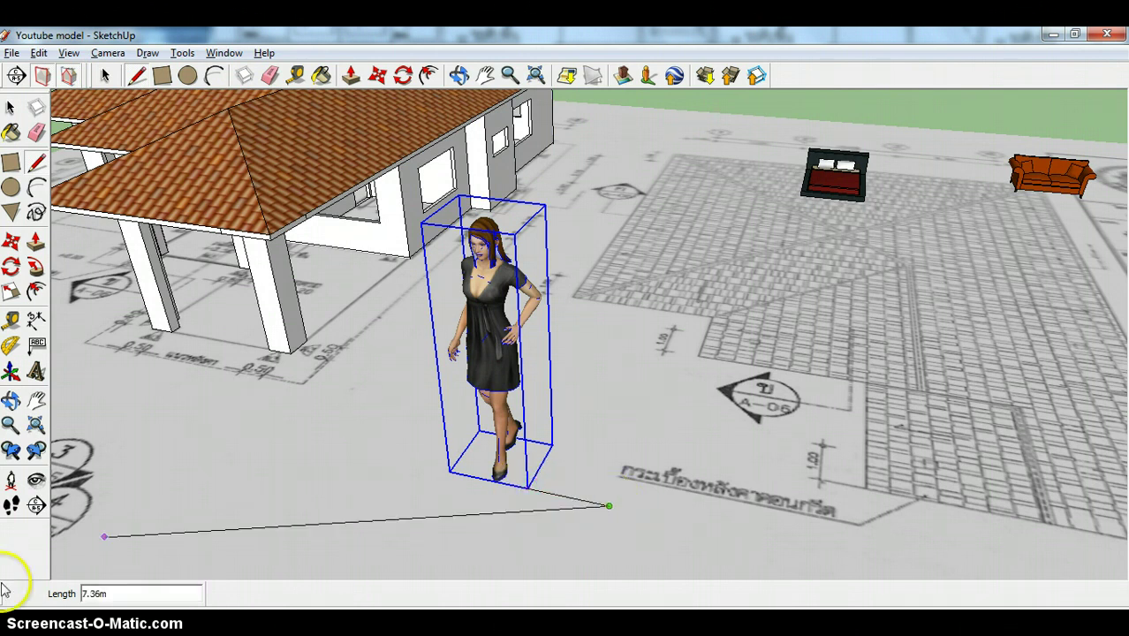
{"action": "key", "text": "Escape"}
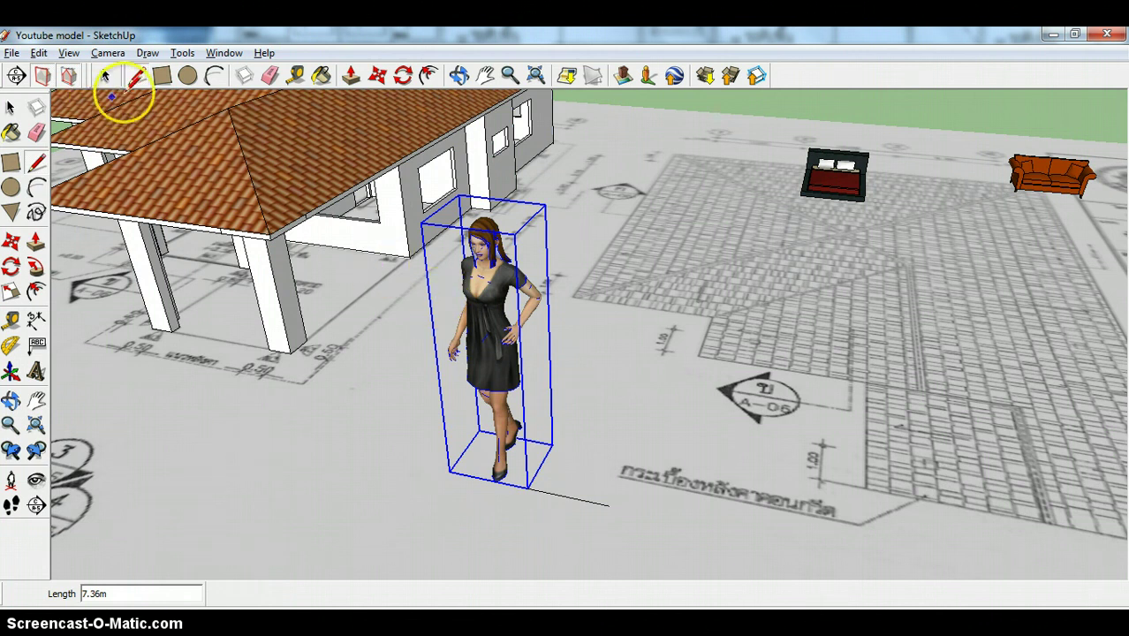
Add a guide parallel to the short reference line at an offset of 1.8 m with the Tape Measure tool
{"action": "left_click", "coordinate": [296, 76]}
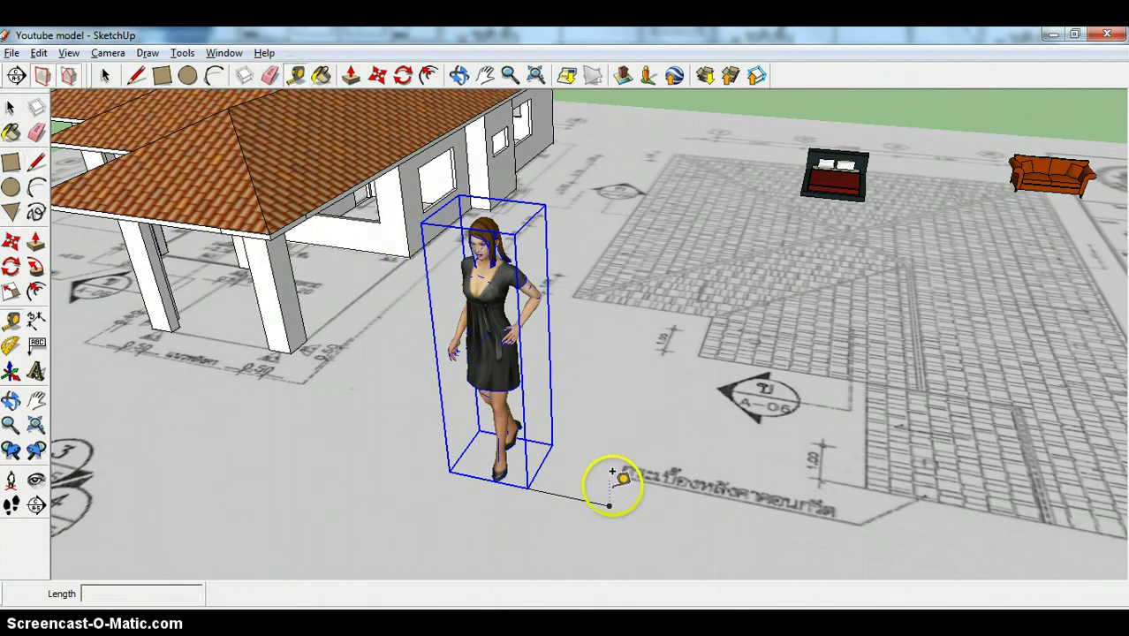
{"action": "left_click", "coordinate": [576, 497]}
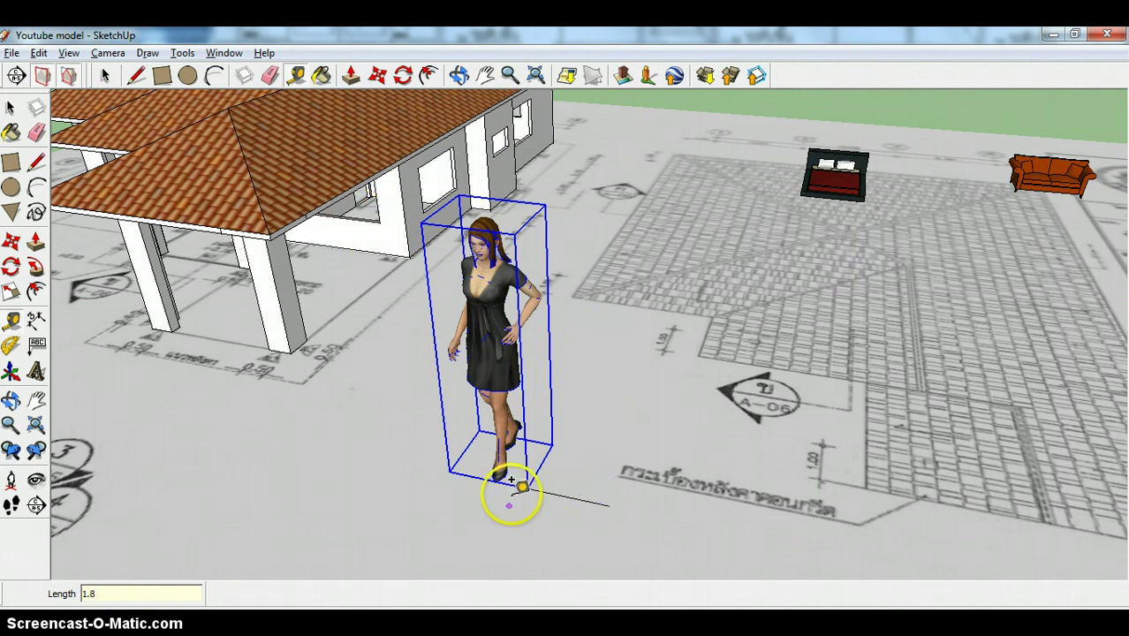
{"action": "left_click", "coordinate": [591, 499]}
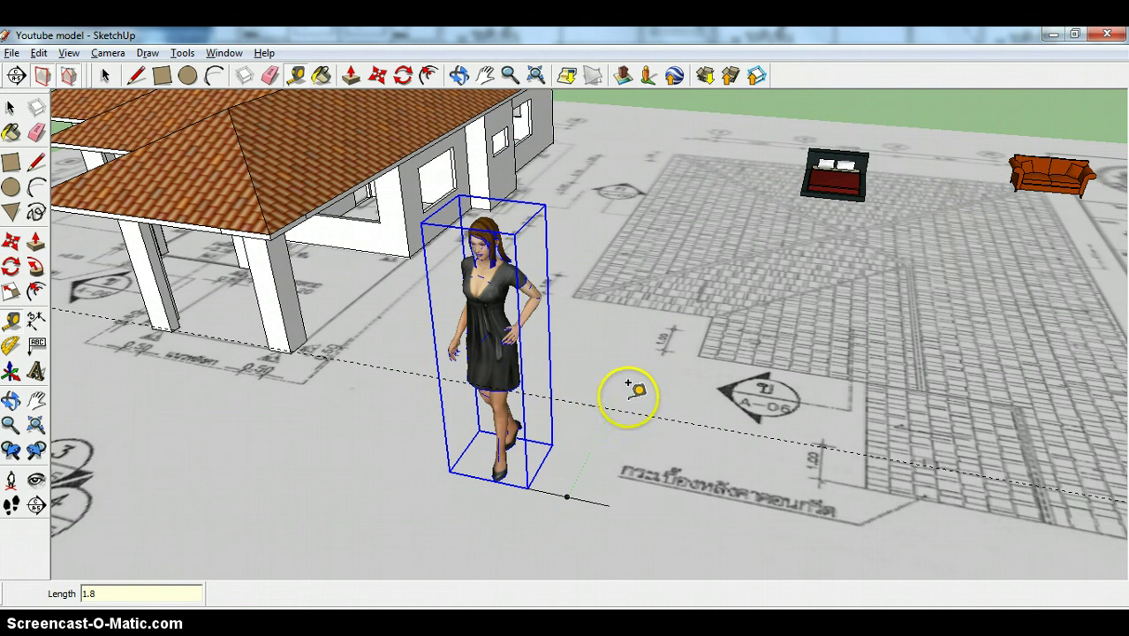
{"action": "left_click", "coordinate": [609, 502]}
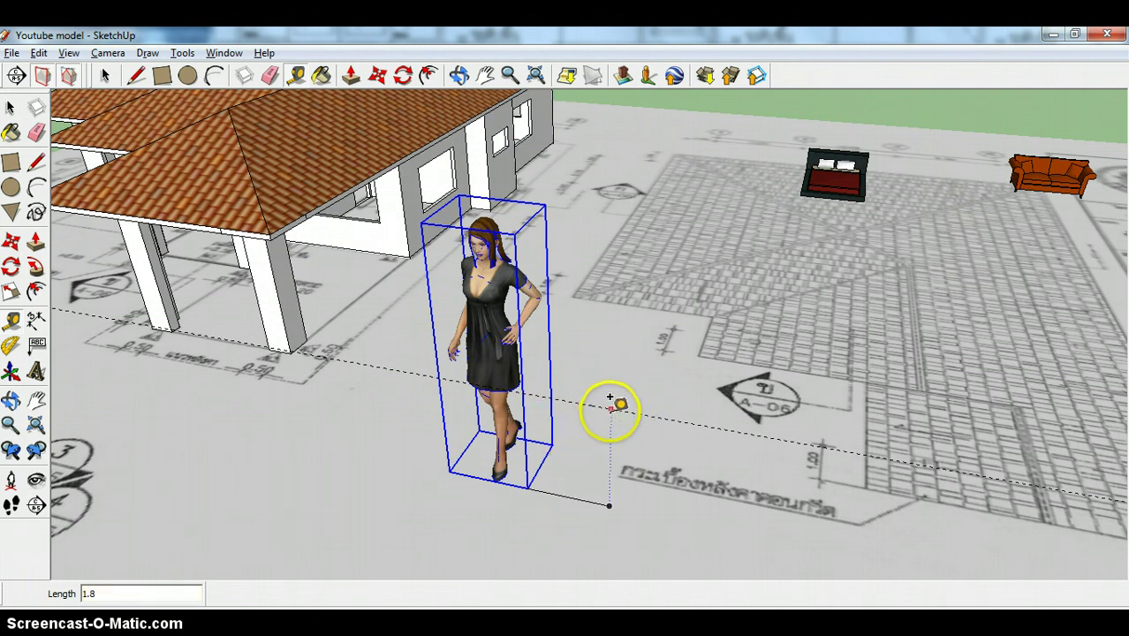
{"action": "left_click", "coordinate": [611, 403]}
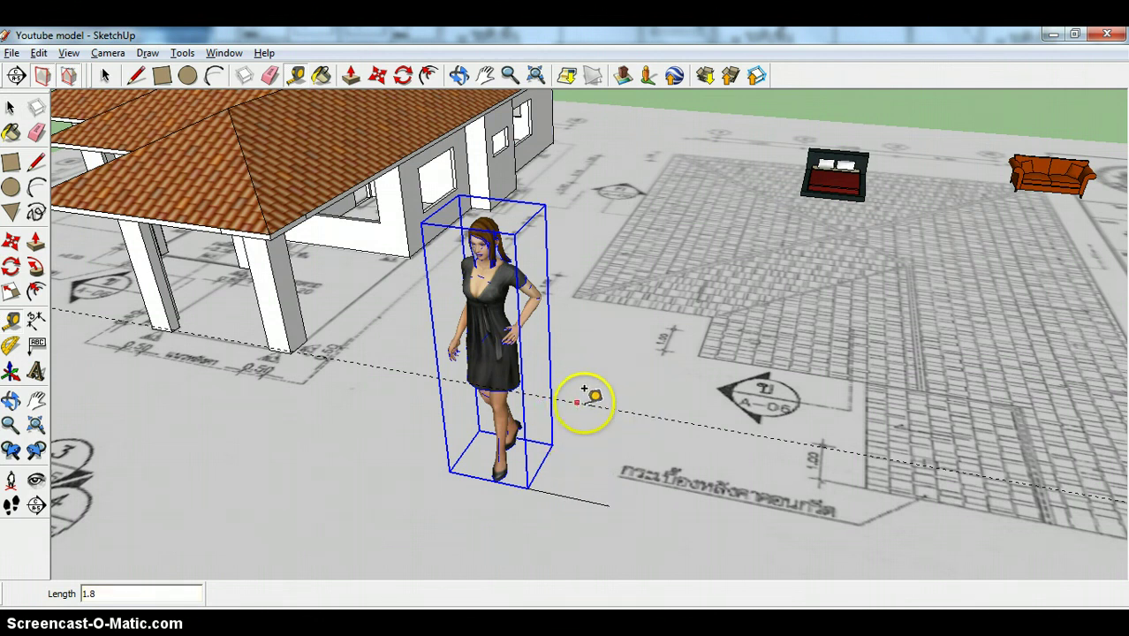
Scale the woman uniformly about the opposite corner to 0.30 using the guide as height reference, and deselect it
{"action": "left_click", "coordinate": [12, 293]}
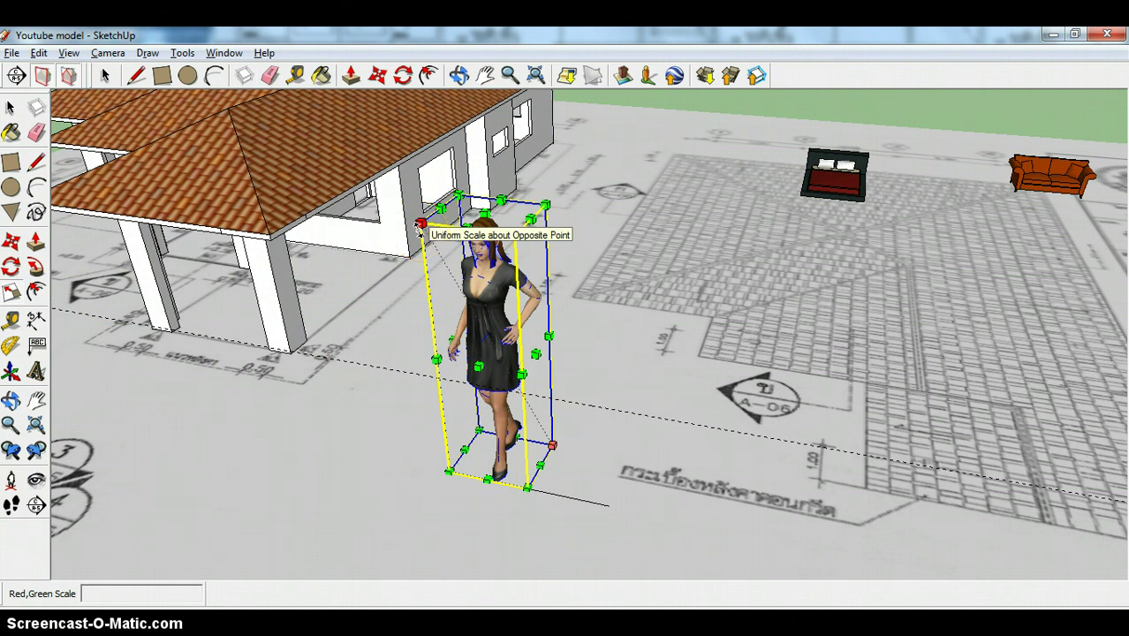
{"action": "left_click_drag", "start_coordinate": [421, 225], "coordinate": [517, 398]}
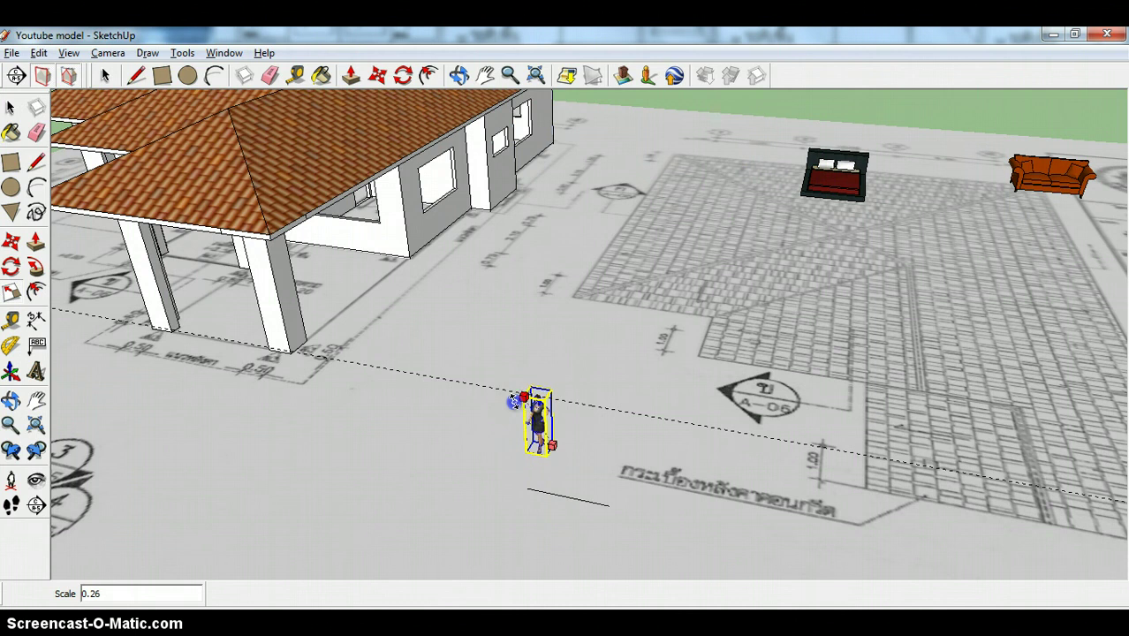
{"action": "scroll", "coordinate": [518, 398], "scroll_direction": "up", "scroll_amount": 6}
{"action": "scroll", "coordinate": [519, 400], "scroll_direction": "up", "scroll_amount": 3}
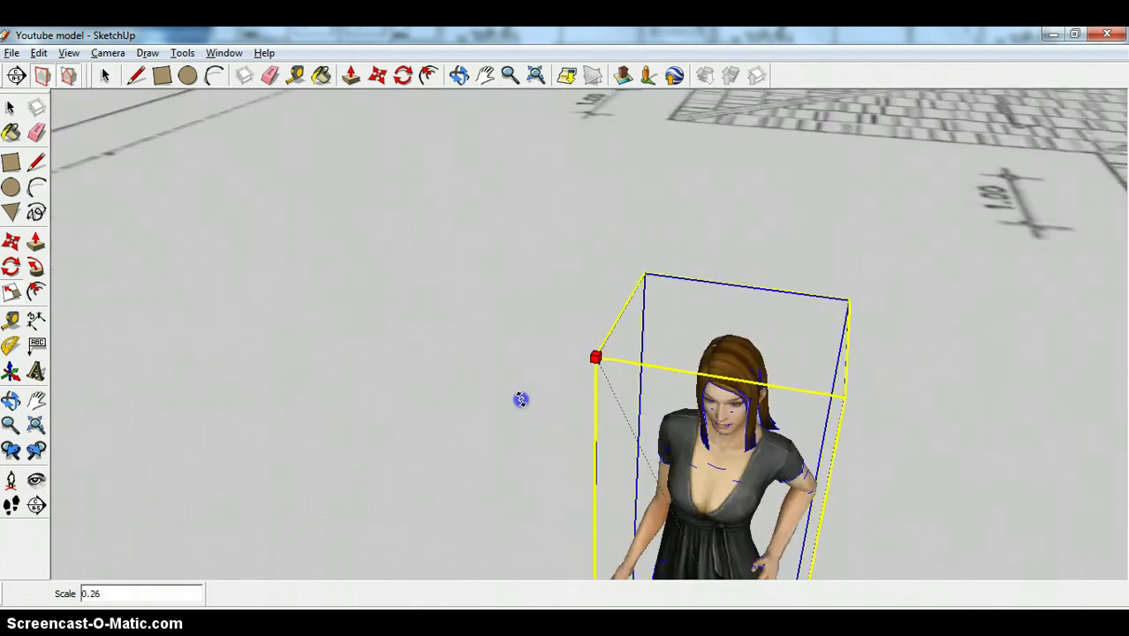
{"action": "scroll", "coordinate": [521, 398], "scroll_direction": "down", "scroll_amount": 3}
{"action": "left_click_drag", "start_coordinate": [523, 401], "coordinate": [527, 337]}
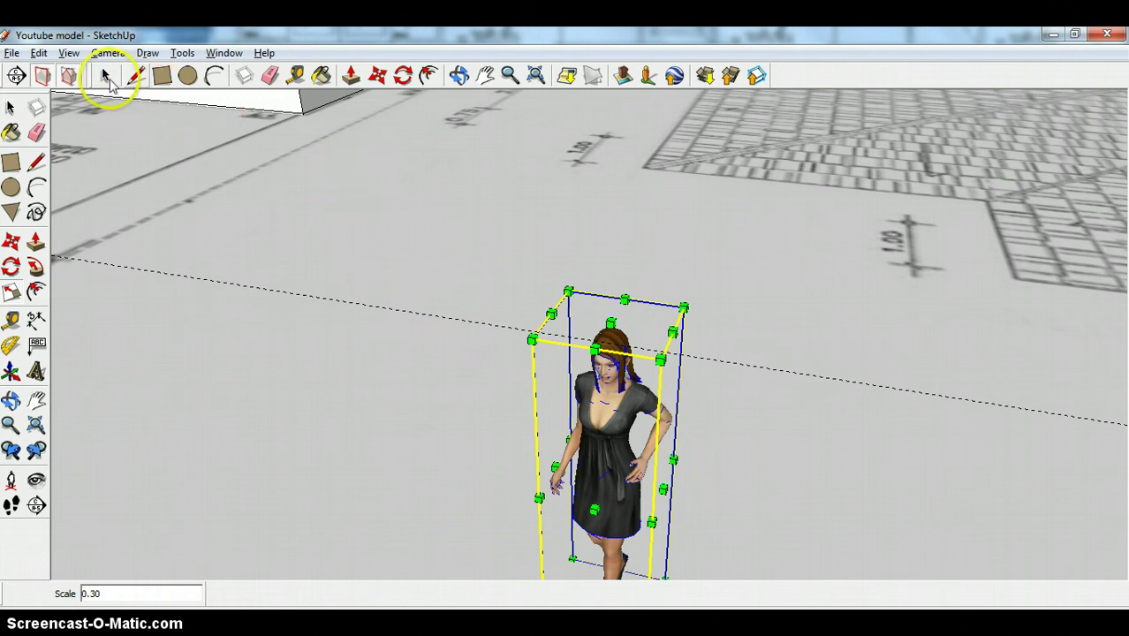
{"action": "left_click", "coordinate": [106, 76]}
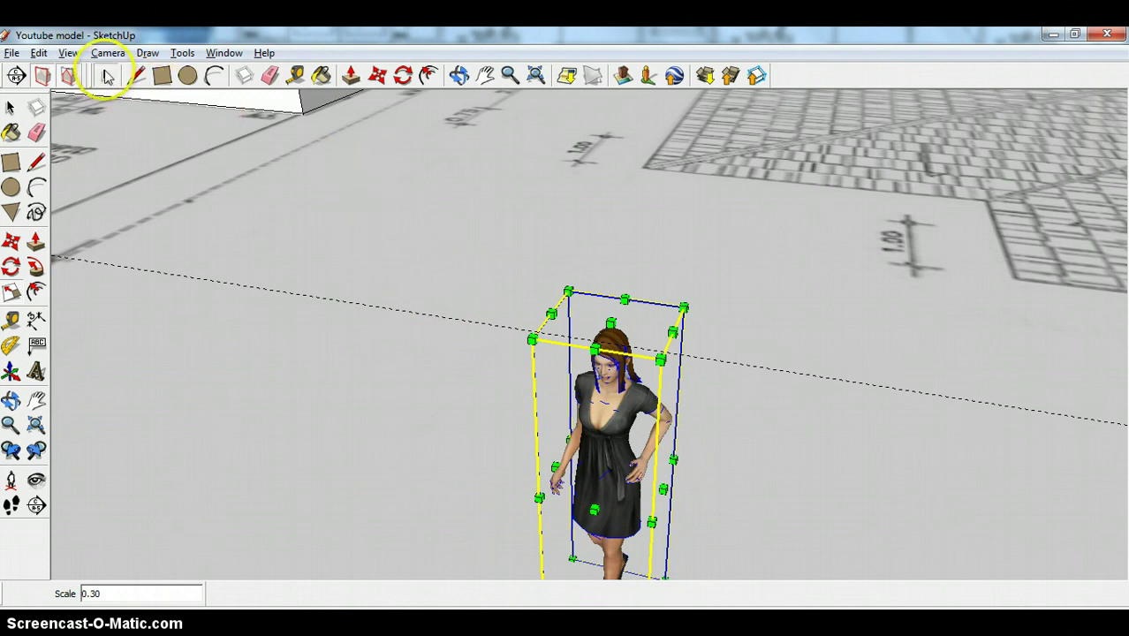
{"action": "left_click", "coordinate": [253, 326]}
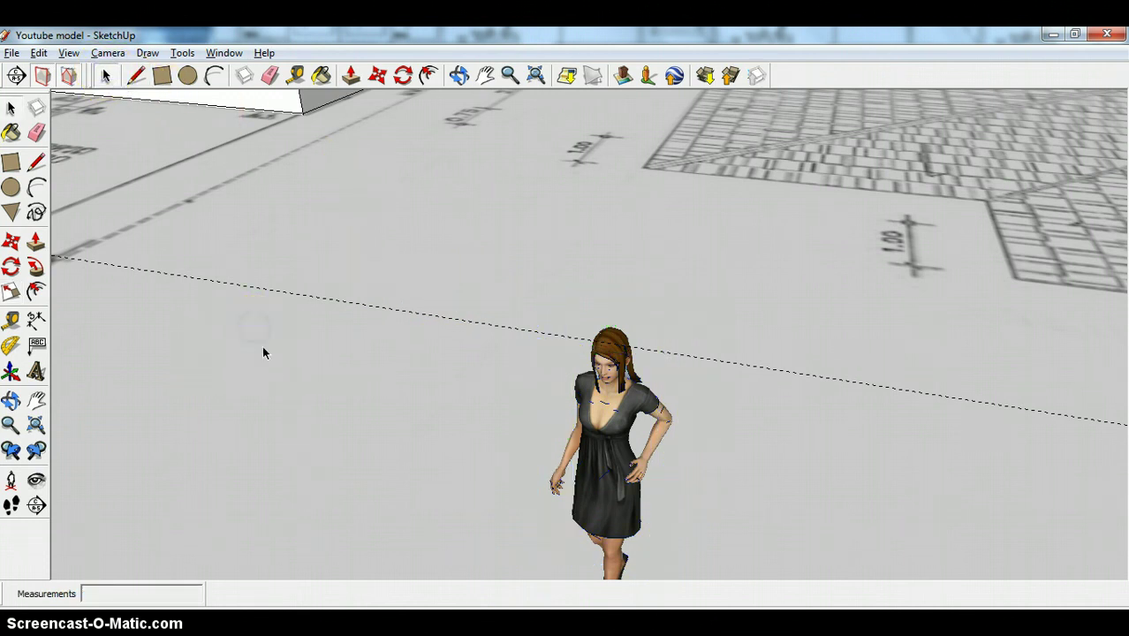
Erase the dashed guide and the short reference line beside the woman
{"action": "left_click", "coordinate": [269, 75]}
{"action": "left_click", "coordinate": [345, 305]}
{"action": "scroll", "coordinate": [371, 299], "scroll_direction": "down", "scroll_amount": 3}
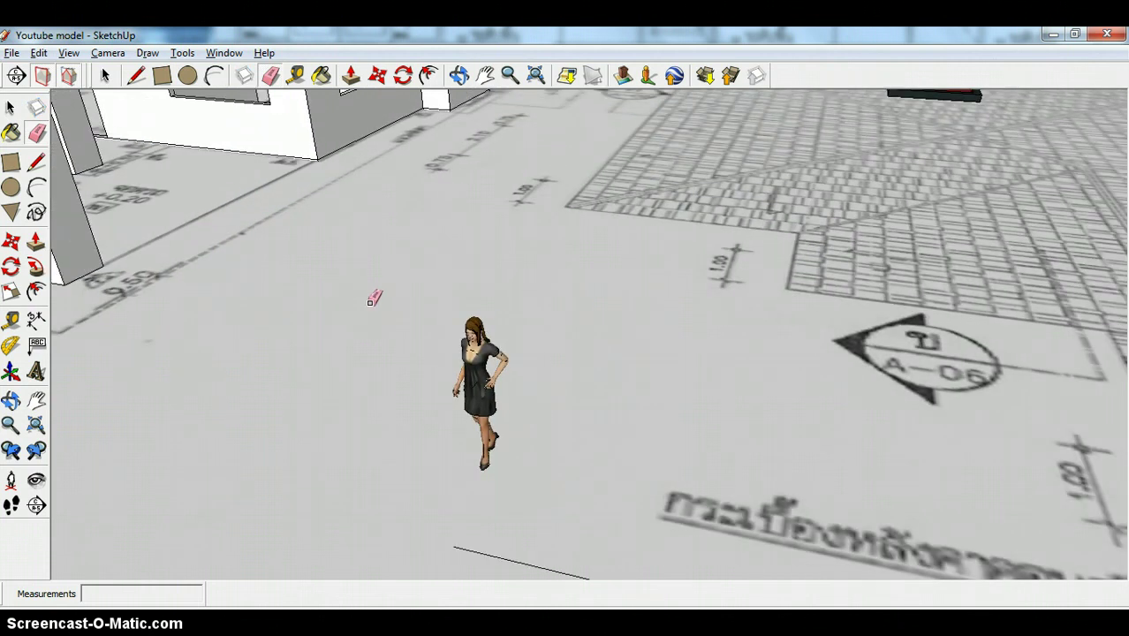
{"action": "left_click", "coordinate": [512, 561]}
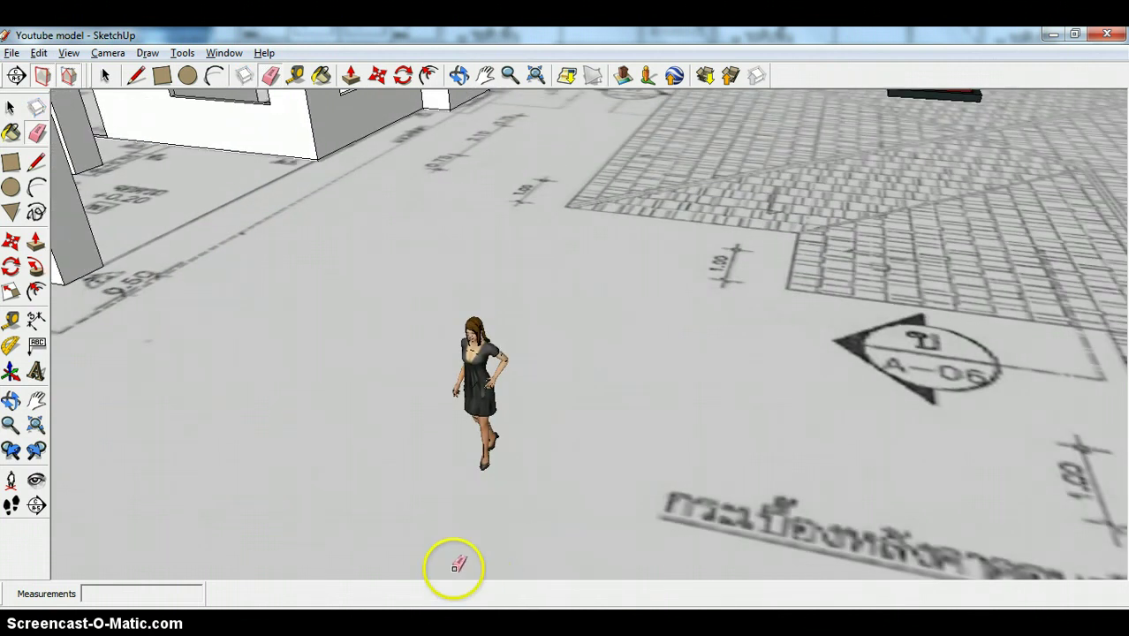
Measure the woman's height from her shoe to the top of her head with the Tape Measure tool
{"action": "left_click", "coordinate": [459, 75]}
{"action": "mouse_move", "coordinate": [442, 416]}
{"action": "left_mouse_down"}
{"action": "mouse_move", "coordinate": [403, 348]}
{"action": "mouse_move", "coordinate": [349, 323]}
{"action": "mouse_move", "coordinate": [397, 366]}
{"action": "mouse_move", "coordinate": [530, 328]}
{"action": "mouse_move", "coordinate": [544, 343]}
{"action": "left_mouse_up"}
{"action": "left_click", "coordinate": [295, 75]}
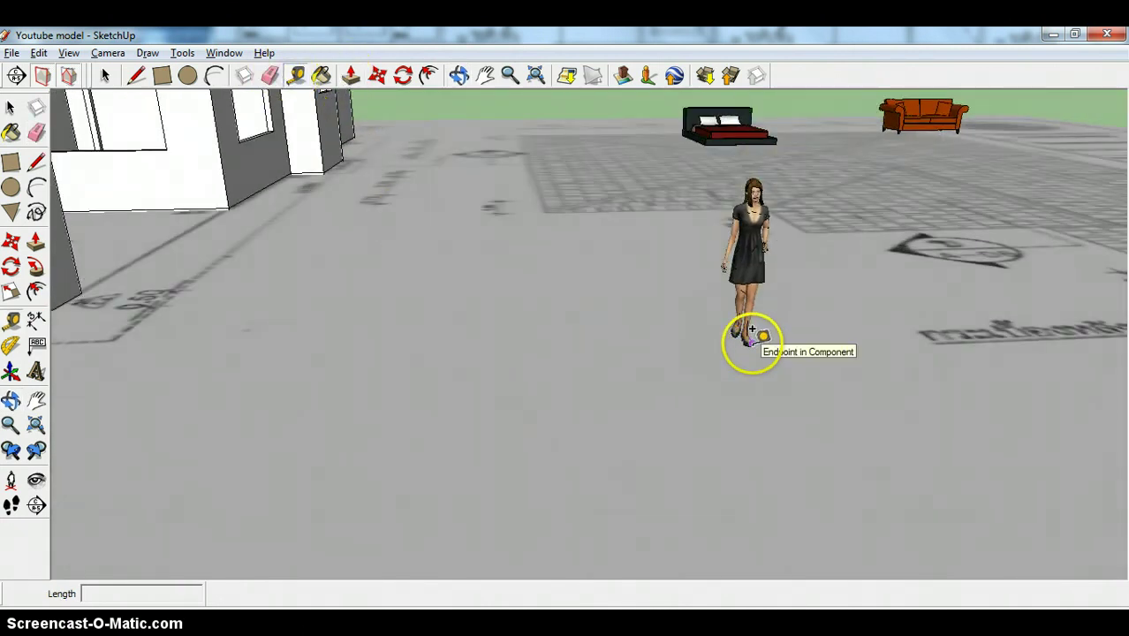
{"action": "left_click", "coordinate": [752, 332]}
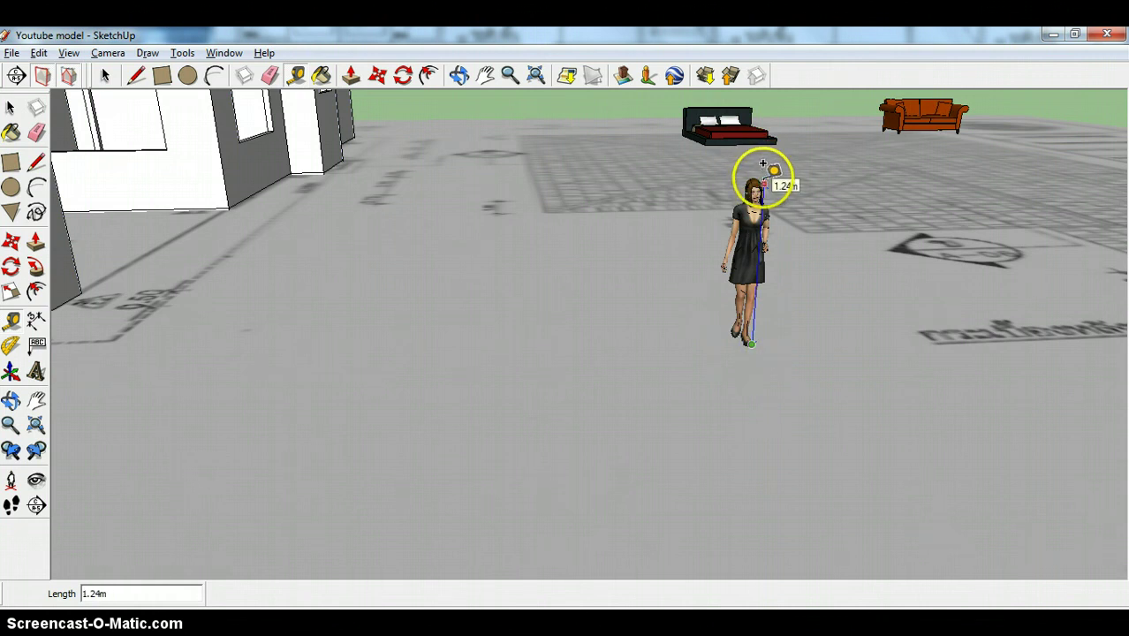
{"action": "scroll", "coordinate": [763, 164], "scroll_direction": "up", "scroll_amount": 3}
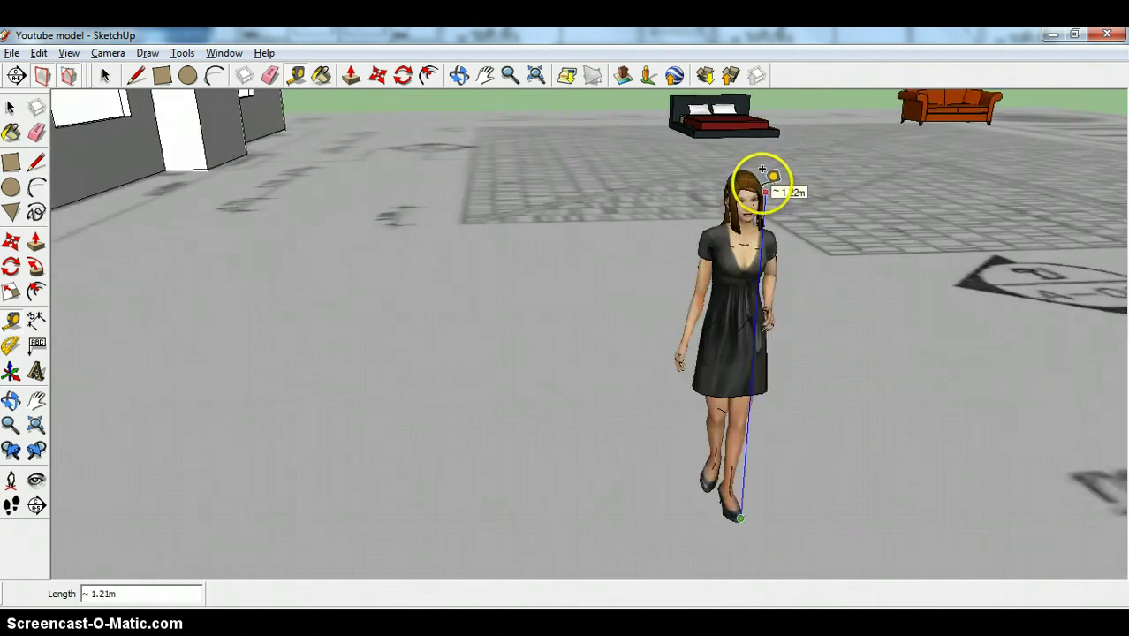
{"action": "scroll", "coordinate": [763, 170], "scroll_direction": "up", "scroll_amount": 1}
{"action": "scroll", "coordinate": [758, 172], "scroll_direction": "down", "scroll_amount": 1}
{"action": "scroll", "coordinate": [753, 179], "scroll_direction": "down", "scroll_amount": 1}
{"action": "scroll", "coordinate": [752, 179], "scroll_direction": "up", "scroll_amount": 1}
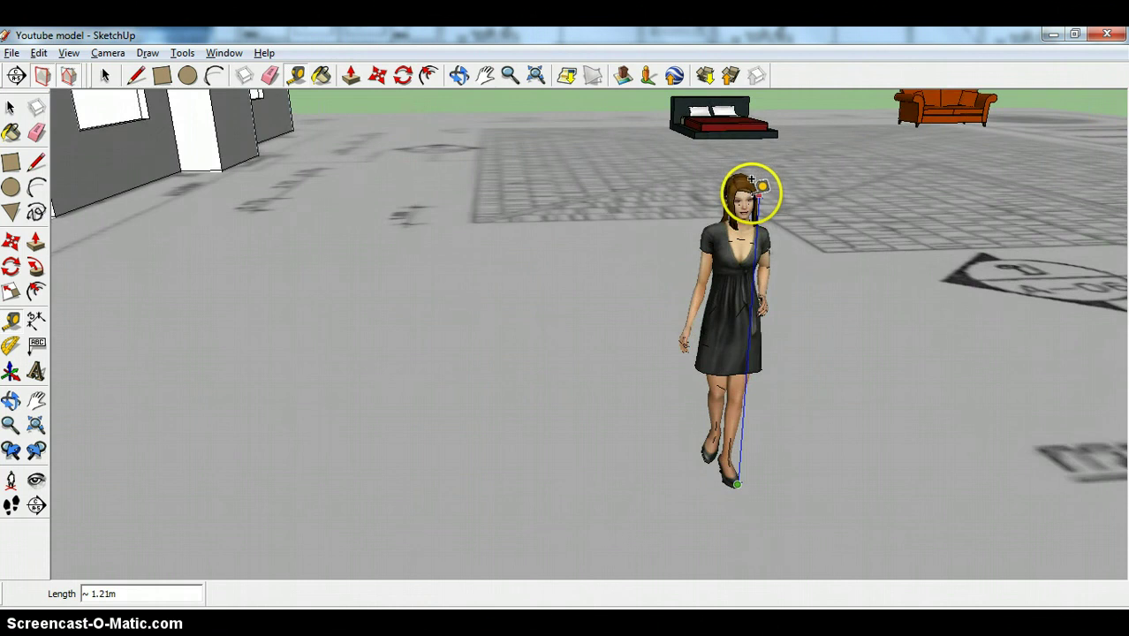
{"action": "scroll", "coordinate": [751, 177], "scroll_direction": "up", "scroll_amount": 4}
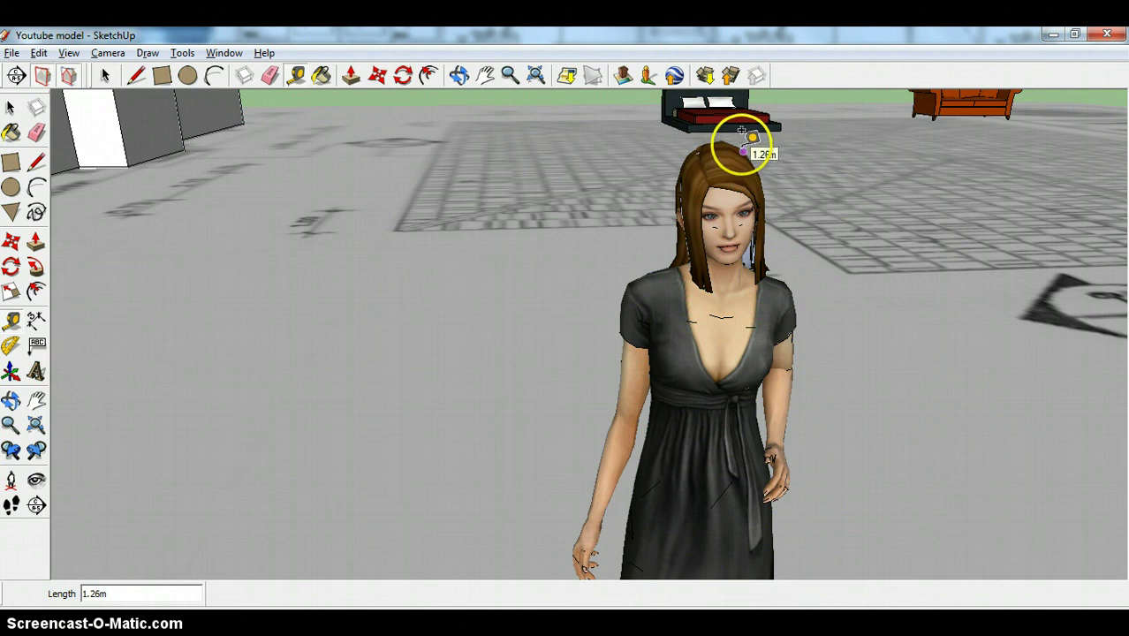
{"action": "scroll", "coordinate": [744, 130], "scroll_direction": "down", "scroll_amount": 3}
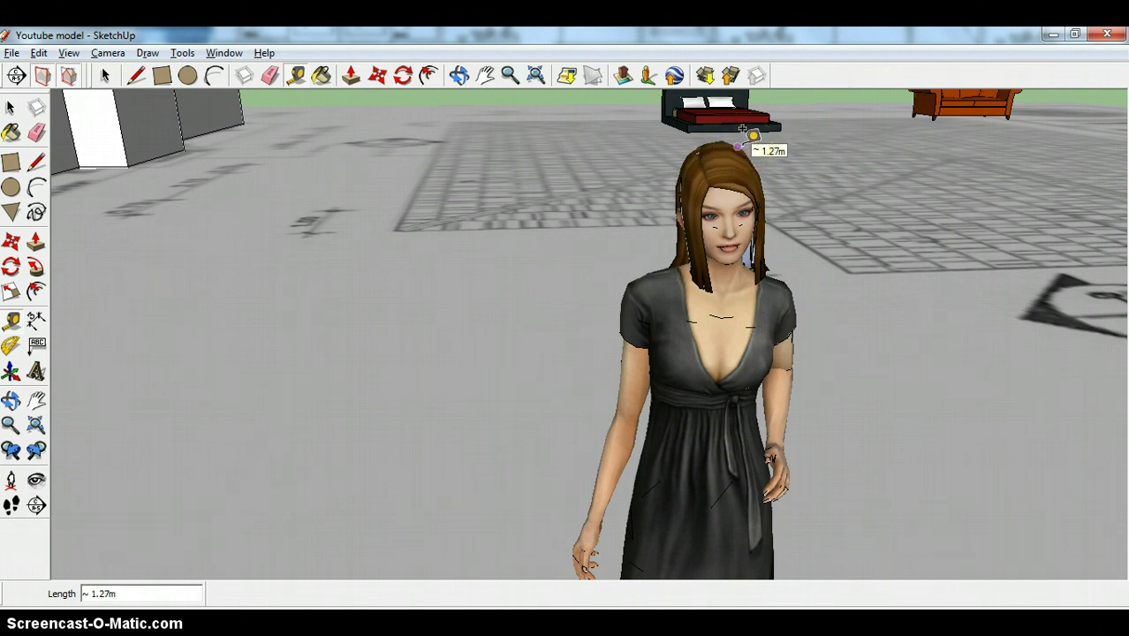
{"action": "left_click", "coordinate": [746, 125]}
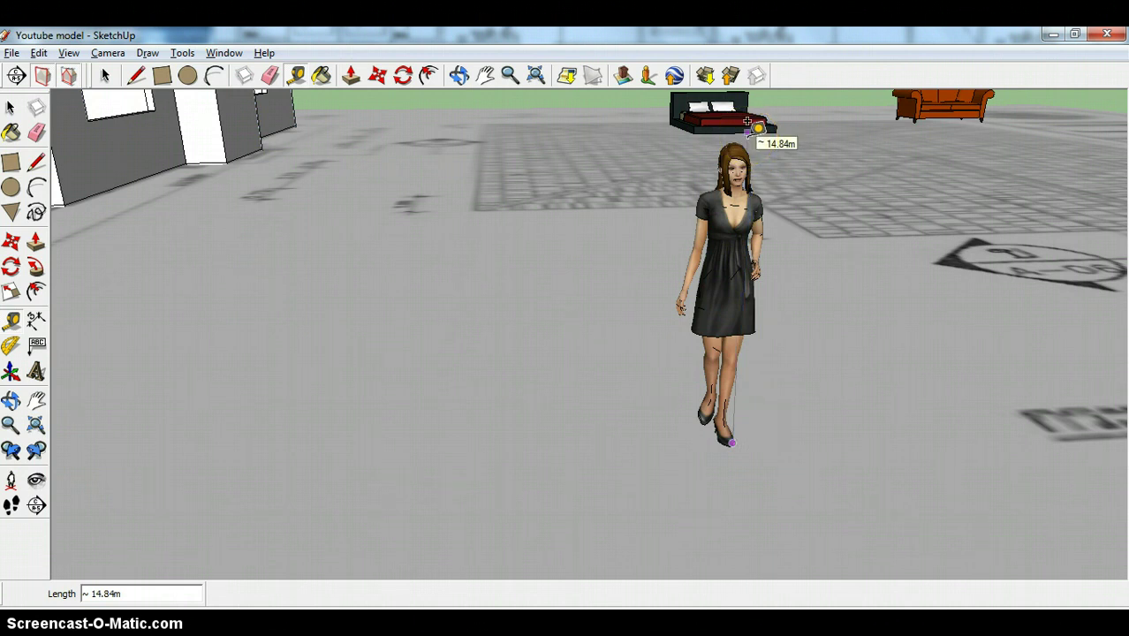
Draw a reference line about 1.16 m long on the ground, outward from the toe of the woman's front shoe
{"action": "scroll", "coordinate": [751, 299], "scroll_direction": "up", "scroll_amount": 2}
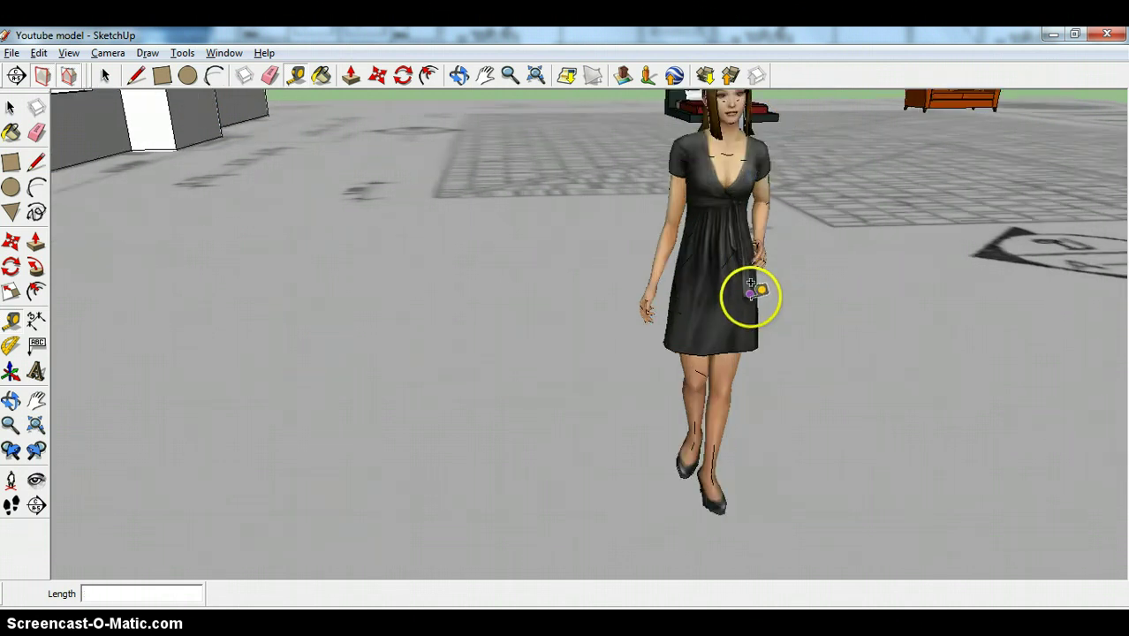
{"action": "scroll", "coordinate": [754, 290], "scroll_direction": "up", "scroll_amount": 1}
{"action": "scroll", "coordinate": [754, 290], "scroll_direction": "down", "scroll_amount": 3}
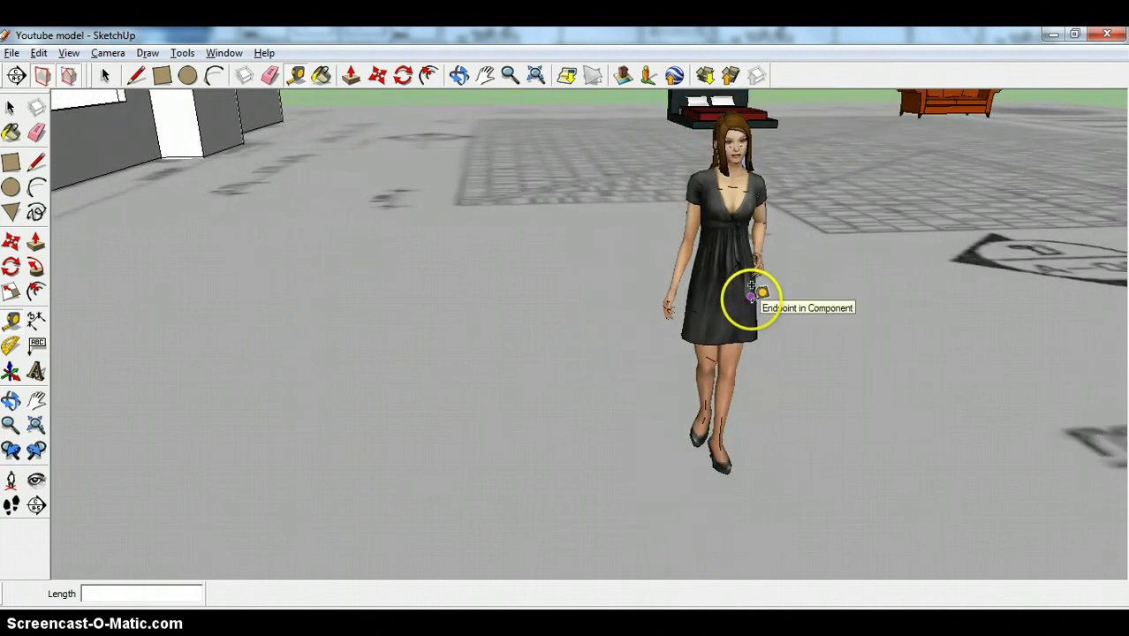
{"action": "left_click", "coordinate": [459, 76]}
{"action": "left_click_drag", "start_coordinate": [559, 306], "coordinate": [101, 323]}
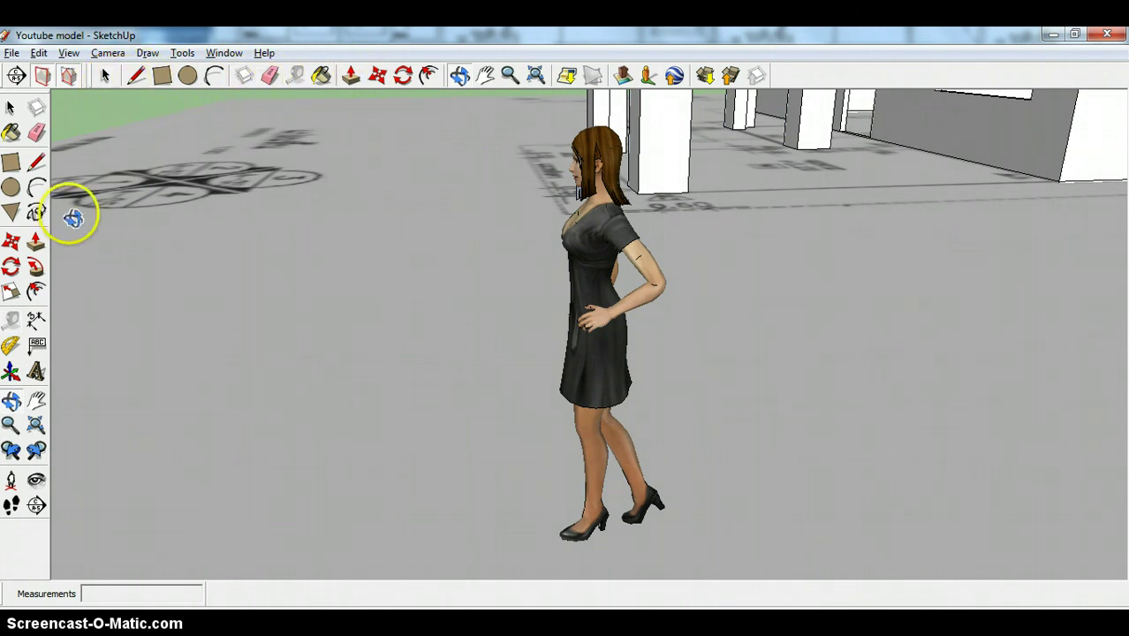
{"action": "left_click", "coordinate": [137, 75]}
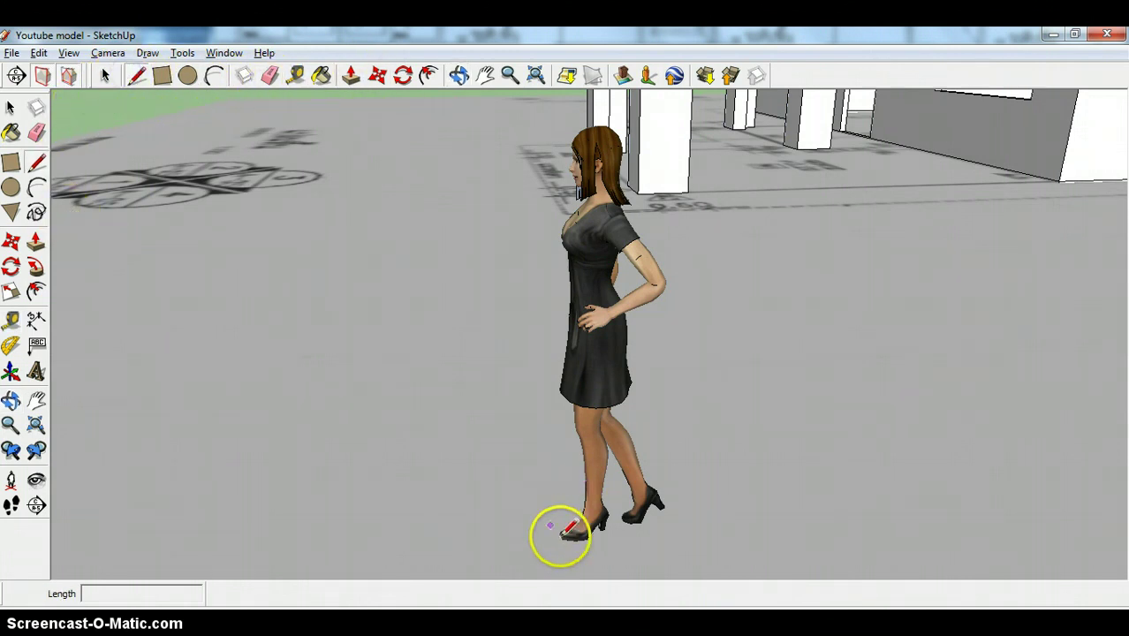
{"action": "left_click", "coordinate": [562, 535]}
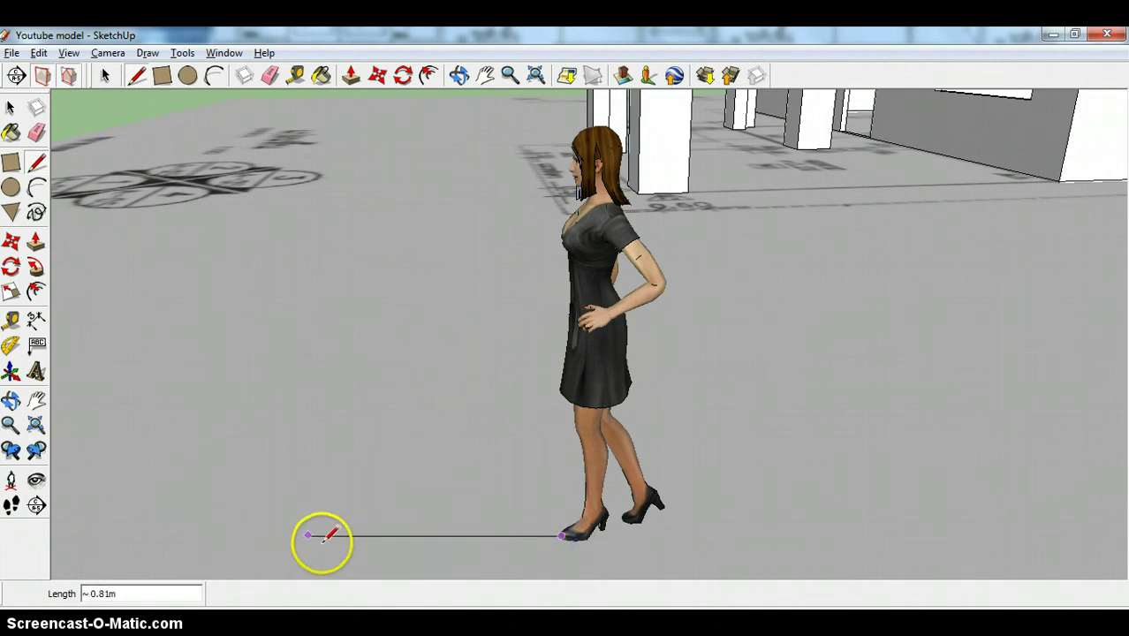
{"action": "left_click", "coordinate": [361, 554]}
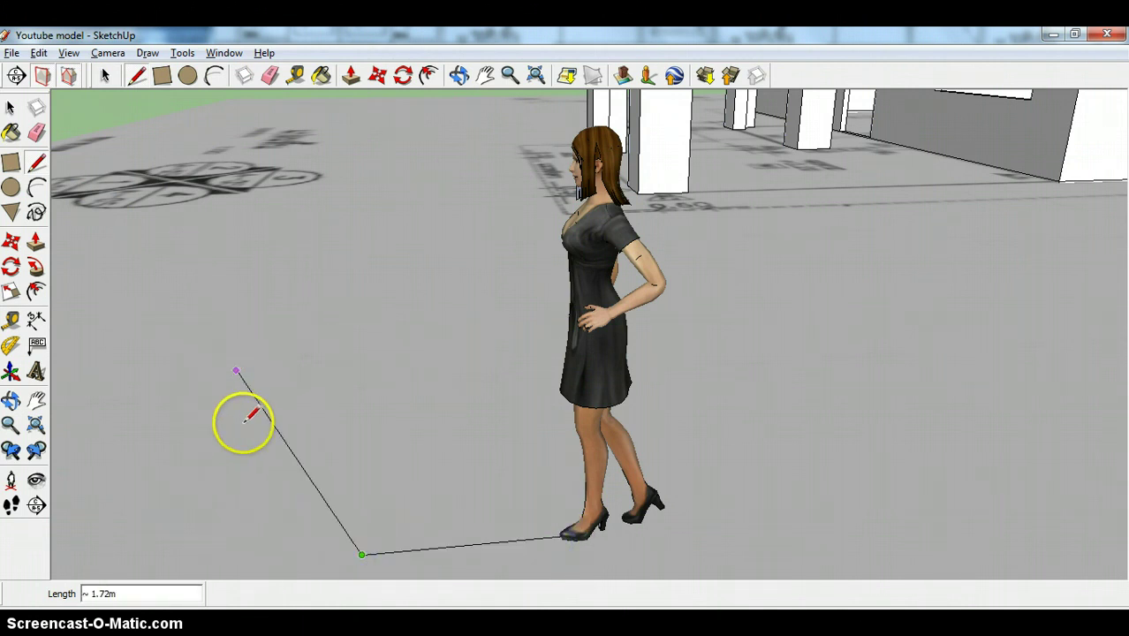
{"action": "key", "text": "Escape"}
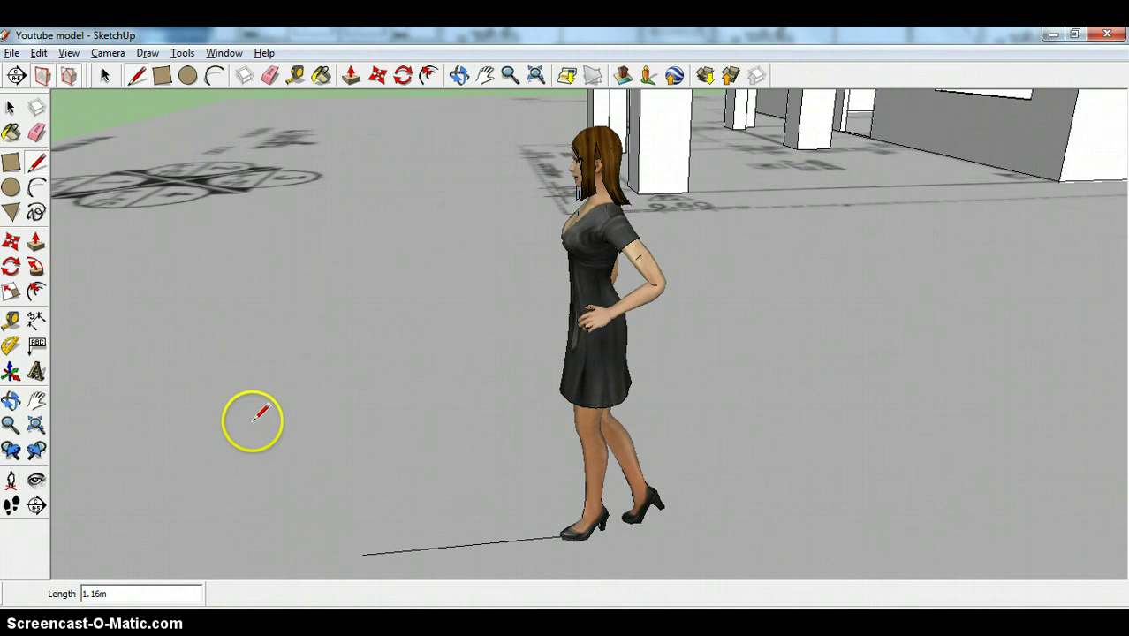
Add a horizontal guide 1.8 m vertically above the ground reference line with the Tape Measure tool
{"action": "left_click", "coordinate": [296, 76]}
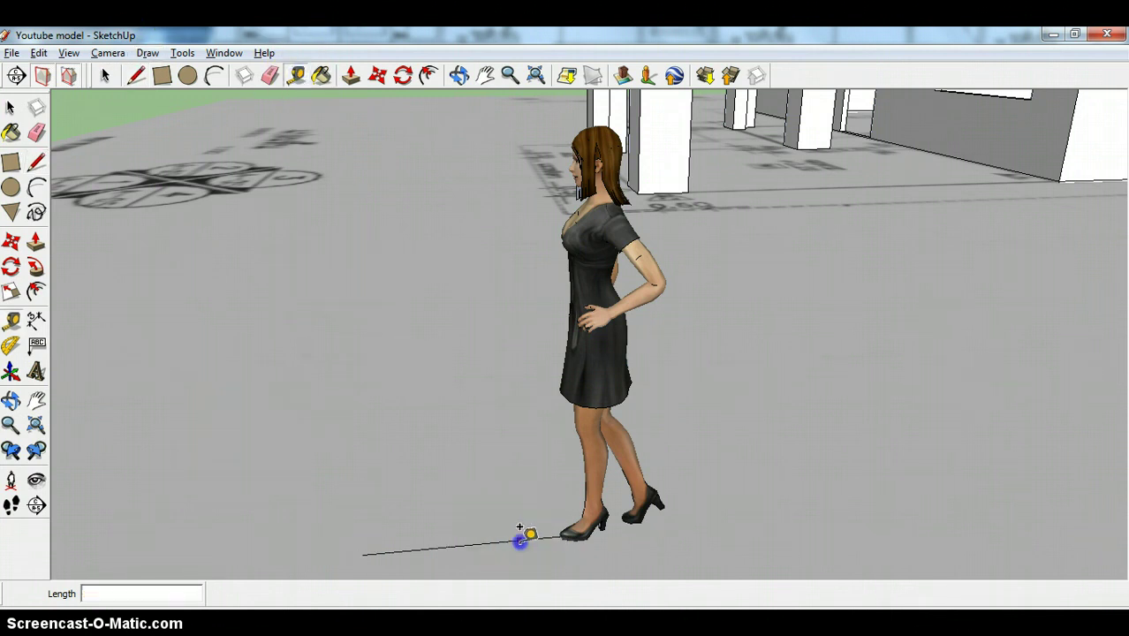
{"action": "left_click", "coordinate": [519, 539]}
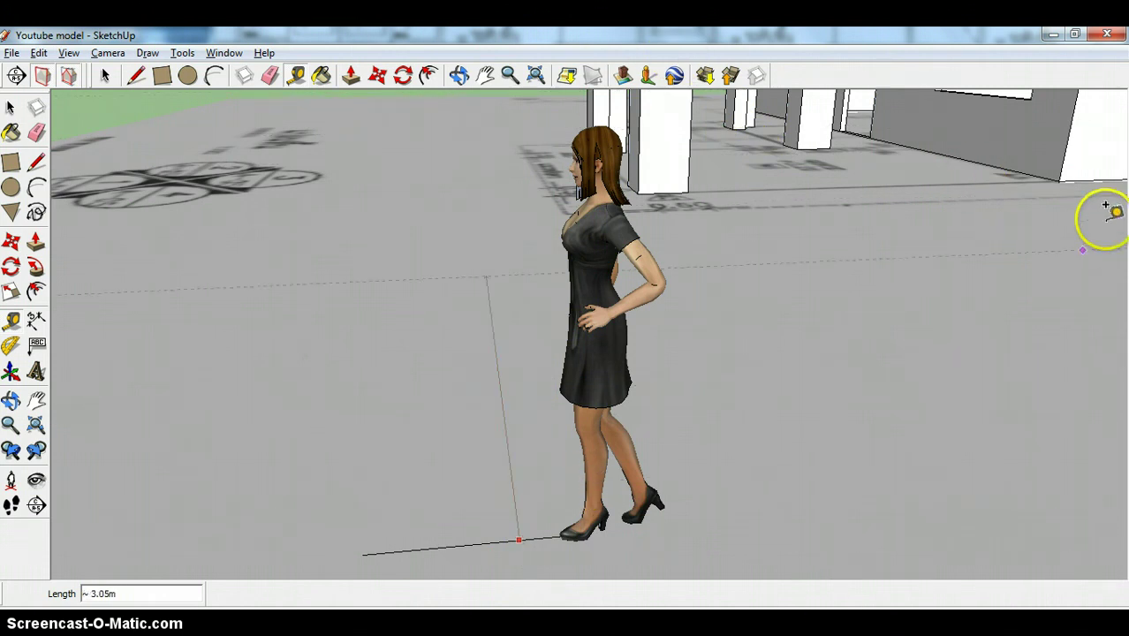
{"action": "left_click", "coordinate": [459, 75]}
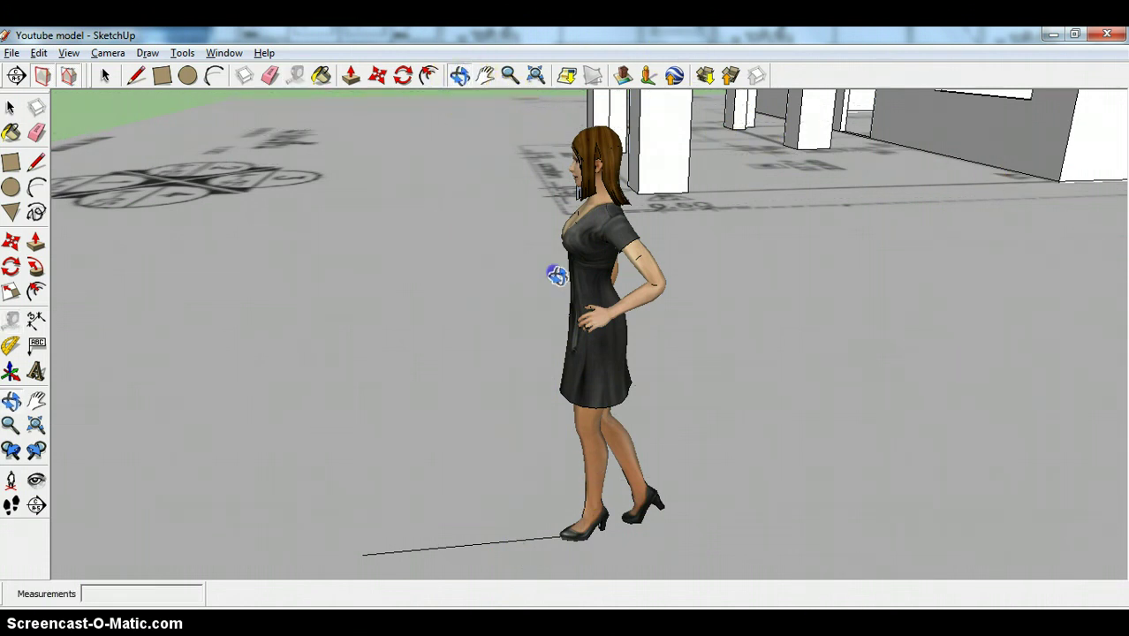
{"action": "left_click_drag", "start_coordinate": [555, 270], "coordinate": [374, 125]}
{"action": "left_click", "coordinate": [485, 75]}
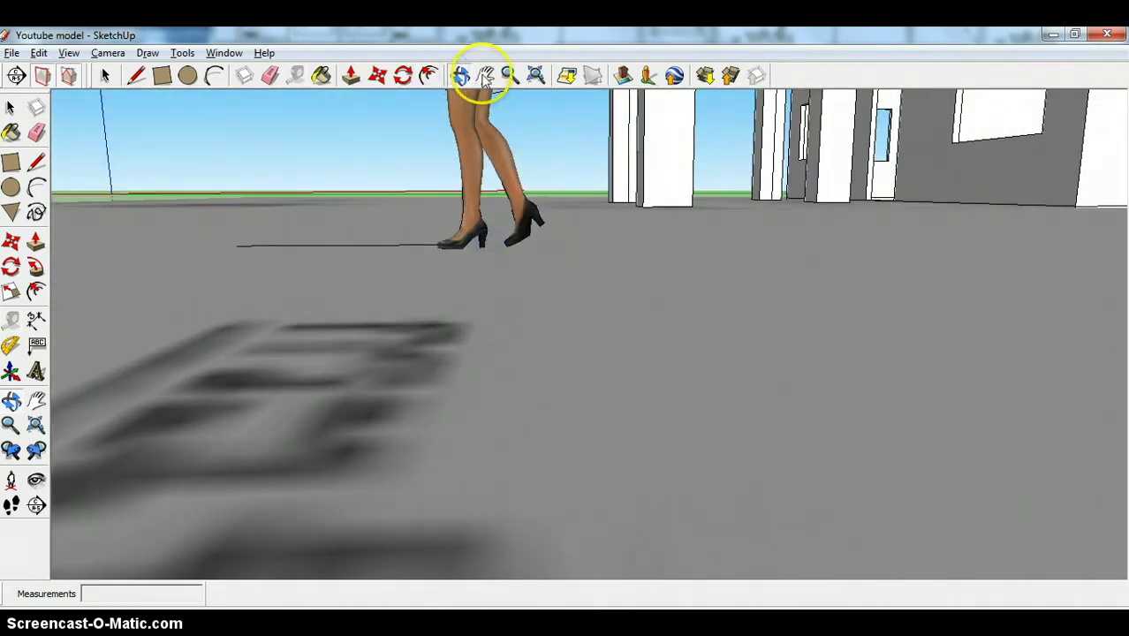
{"action": "left_click_drag", "start_coordinate": [547, 121], "coordinate": [598, 439]}
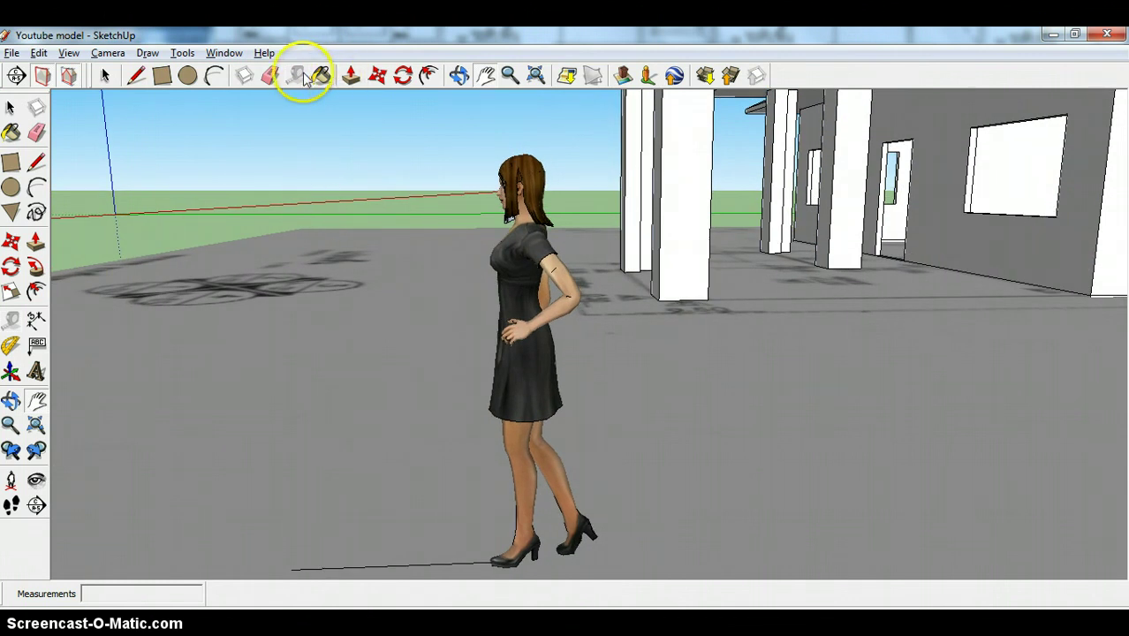
{"action": "left_click", "coordinate": [296, 75]}
{"action": "left_click_drag", "start_coordinate": [449, 562], "coordinate": [434, 139]}
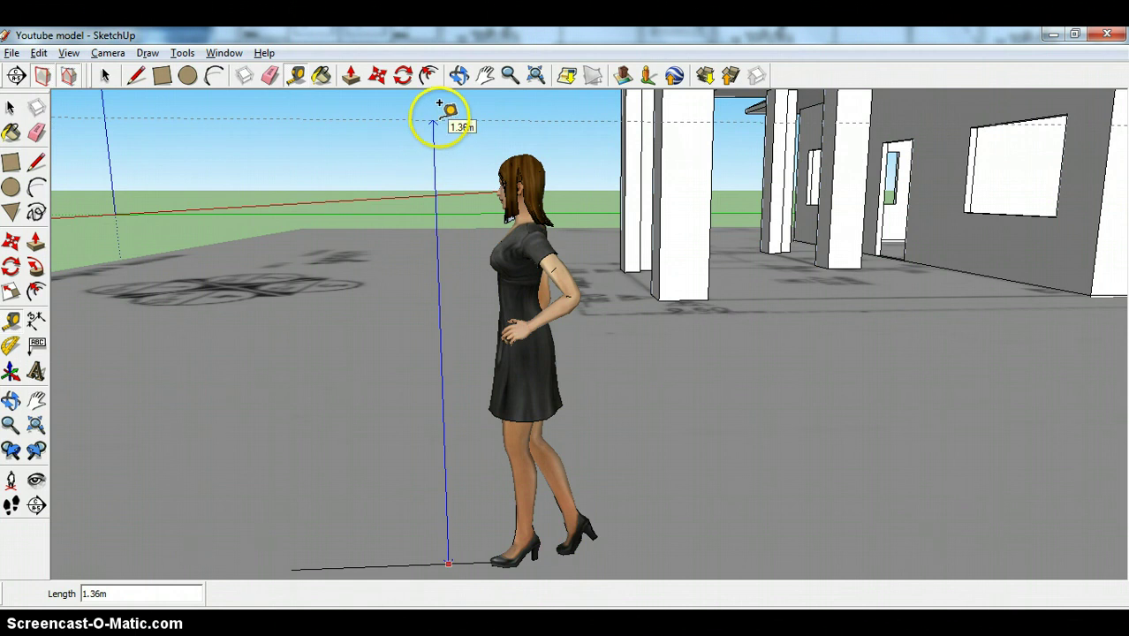
{"action": "left_click_drag", "start_coordinate": [439, 105], "coordinate": [436, 84]}
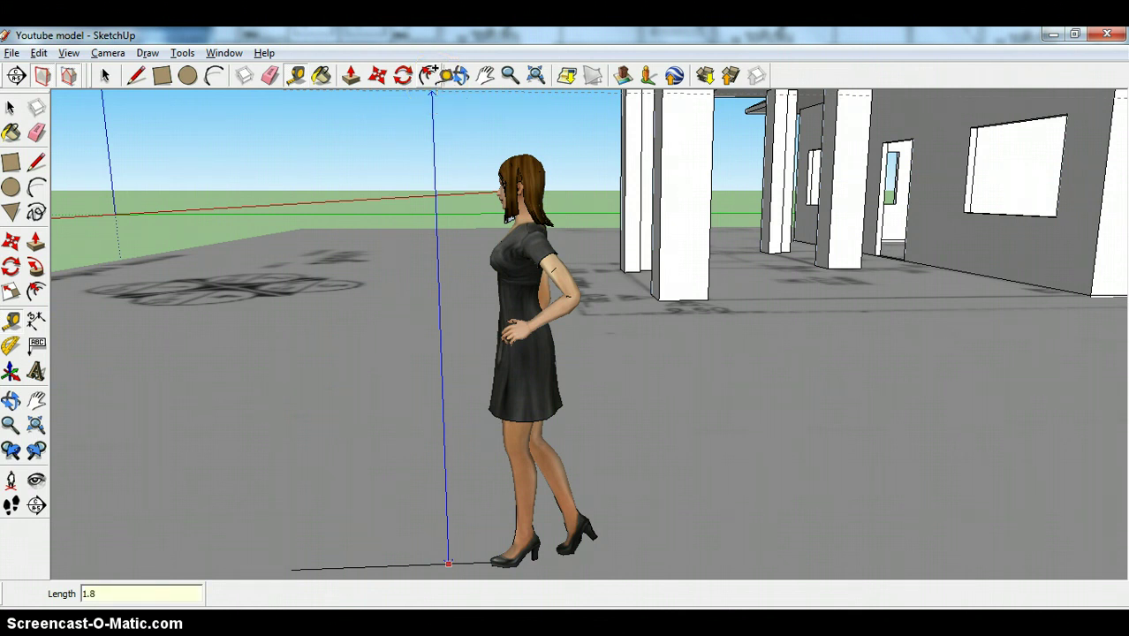
{"action": "key", "text": "Return"}
Scale the woman uniformly about the opposite corner to 1.40 so her bounding box meets the dashed guide, and deselect her
{"action": "scroll", "coordinate": [546, 94], "scroll_direction": "down", "scroll_amount": 5}
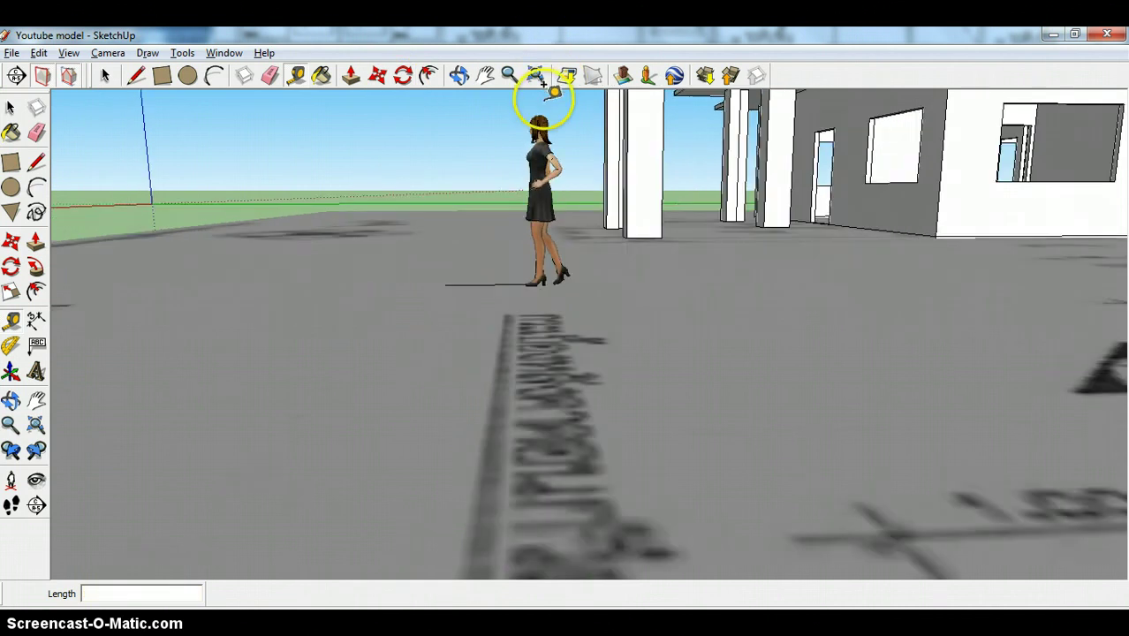
{"action": "scroll", "coordinate": [580, 74], "scroll_direction": "up", "scroll_amount": 7}
{"action": "scroll", "coordinate": [556, 70], "scroll_direction": "down", "scroll_amount": 5}
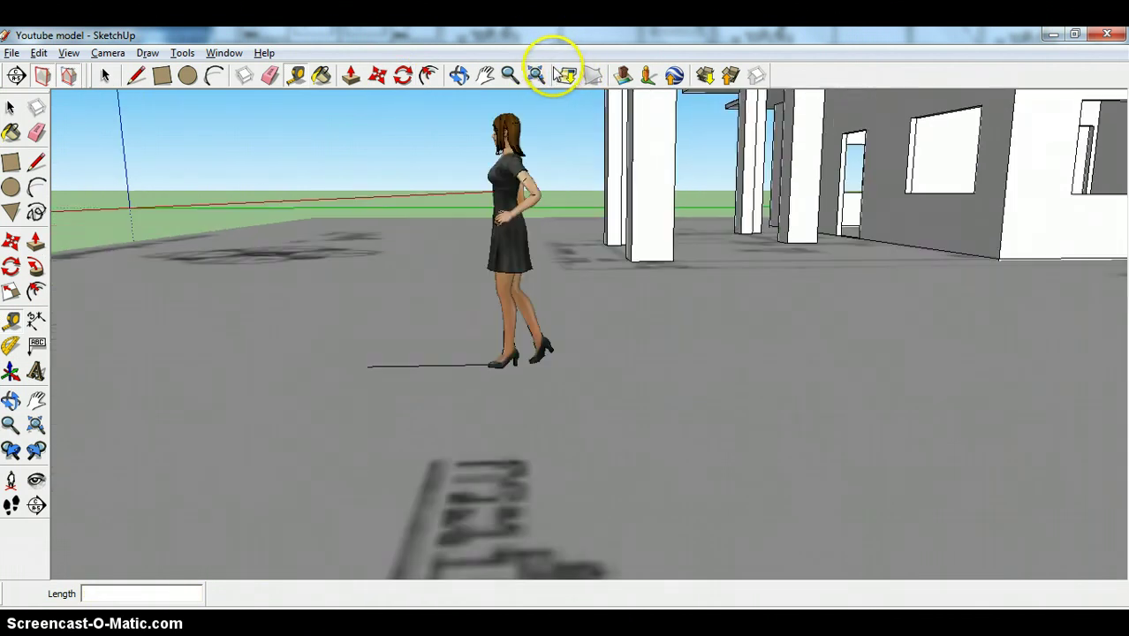
{"action": "left_click", "coordinate": [459, 75]}
{"action": "mouse_move", "coordinate": [539, 119]}
{"action": "left_mouse_down"}
{"action": "mouse_move", "coordinate": [566, 197]}
{"action": "mouse_move", "coordinate": [570, 144]}
{"action": "mouse_move", "coordinate": [547, 112]}
{"action": "left_mouse_up"}
{"action": "left_click", "coordinate": [486, 75]}
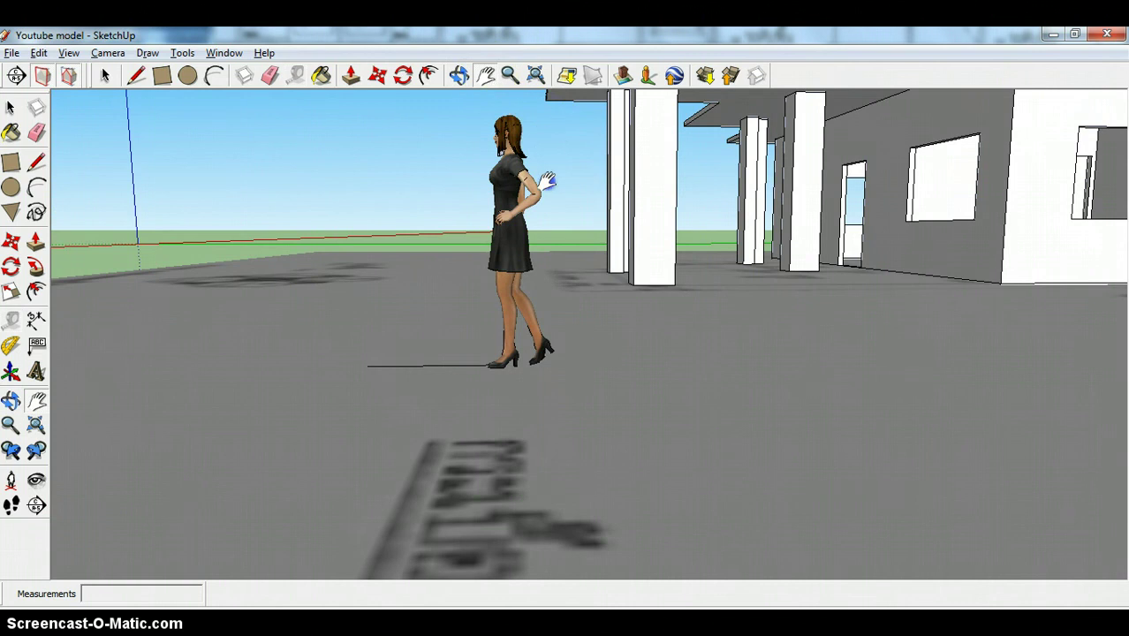
{"action": "left_click_drag", "start_coordinate": [548, 181], "coordinate": [636, 316]}
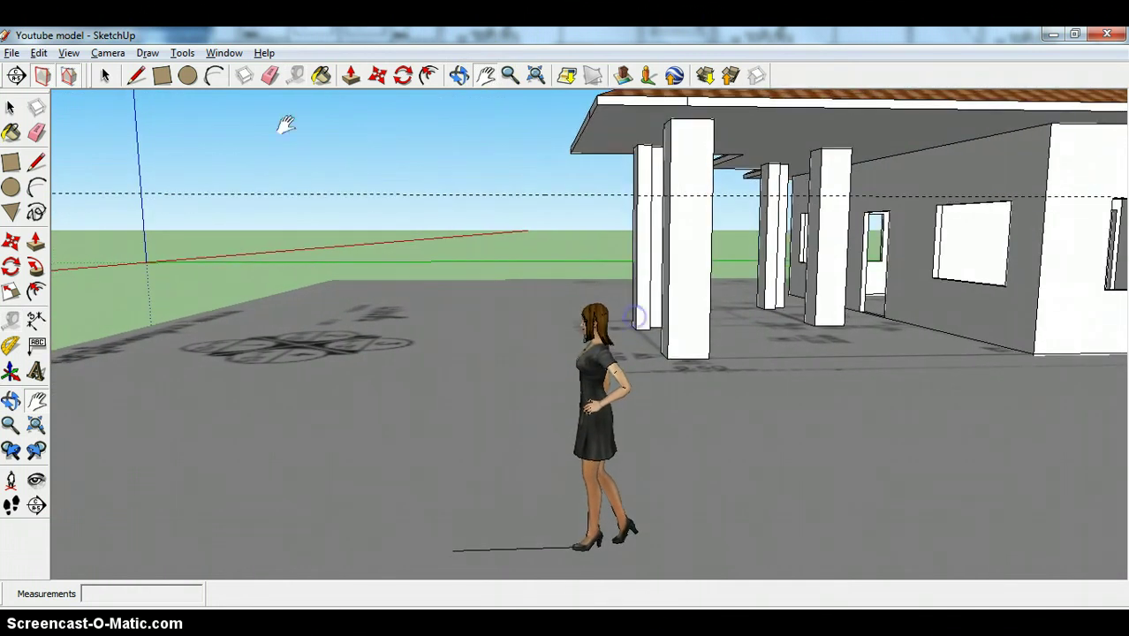
{"action": "left_click", "coordinate": [104, 75]}
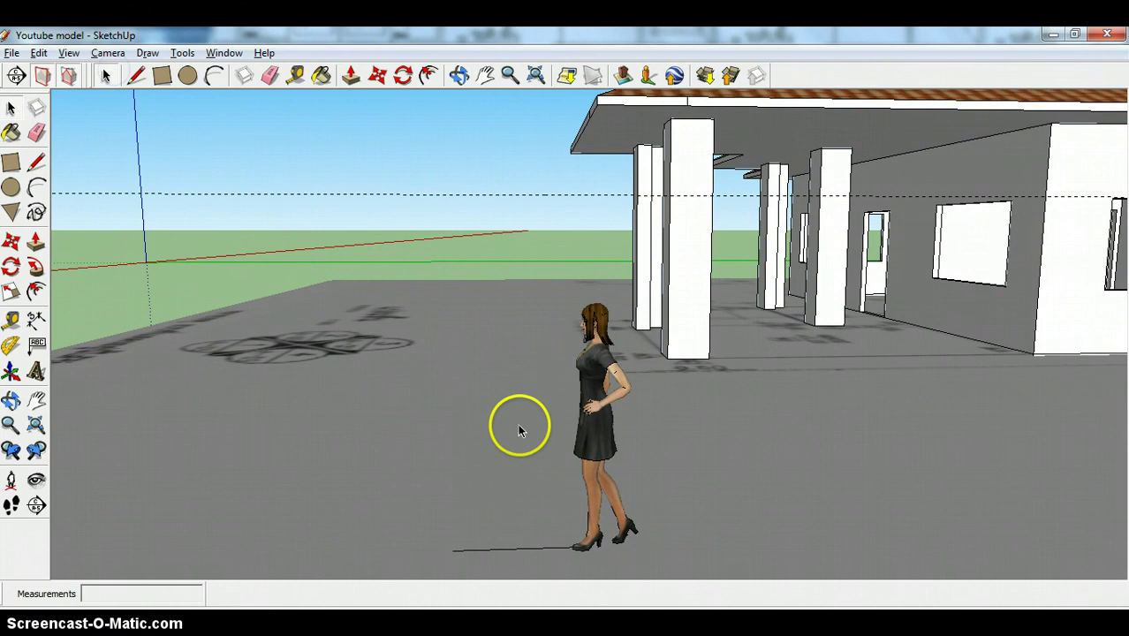
{"action": "left_click", "coordinate": [590, 438]}
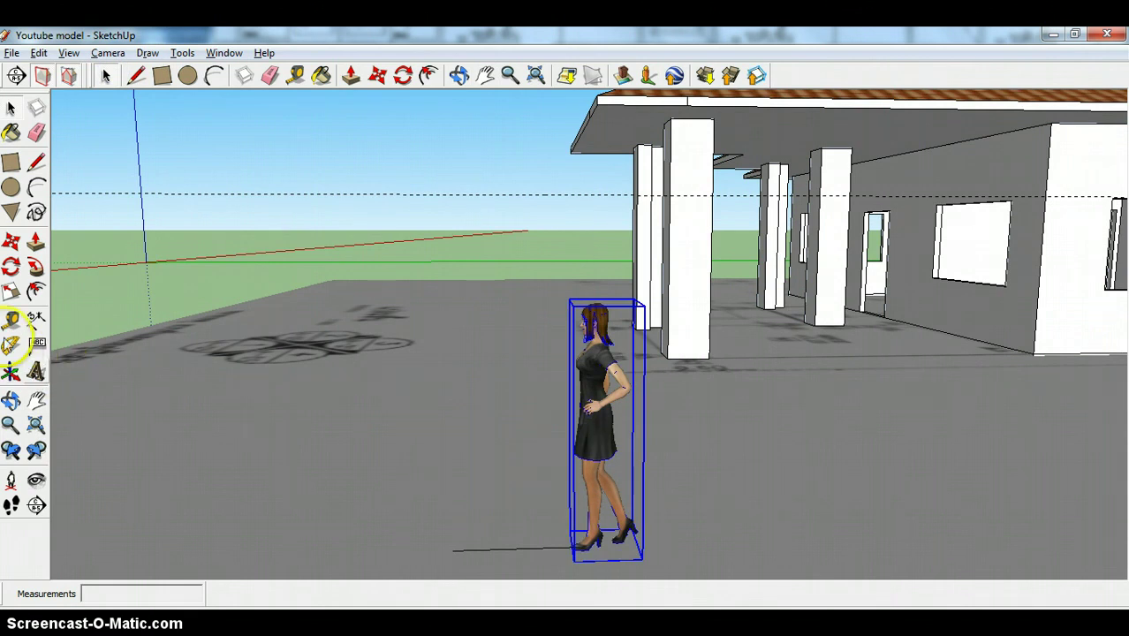
{"action": "left_click", "coordinate": [11, 293]}
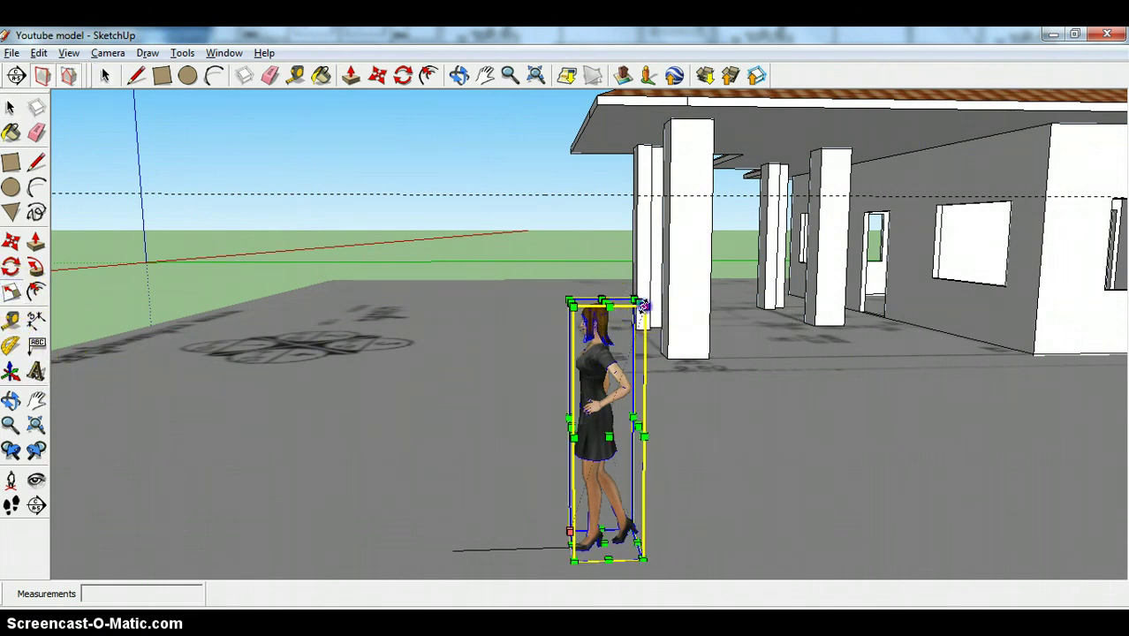
{"action": "left_click_drag", "start_coordinate": [643, 304], "coordinate": [685, 198]}
{"action": "left_click", "coordinate": [683, 198]}
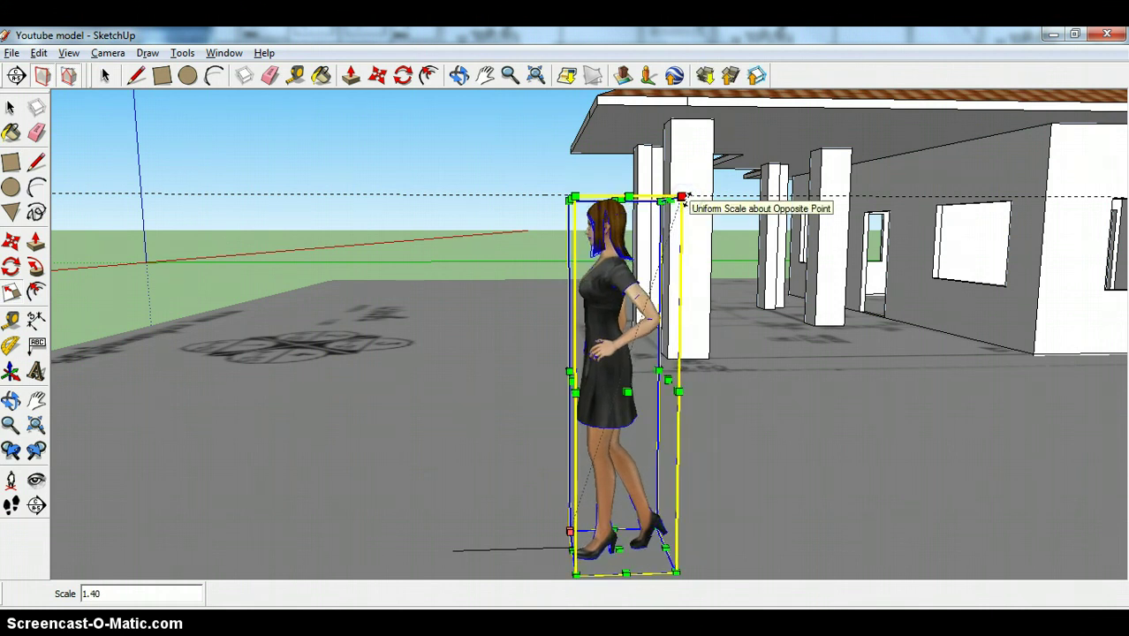
{"action": "left_click", "coordinate": [461, 512]}
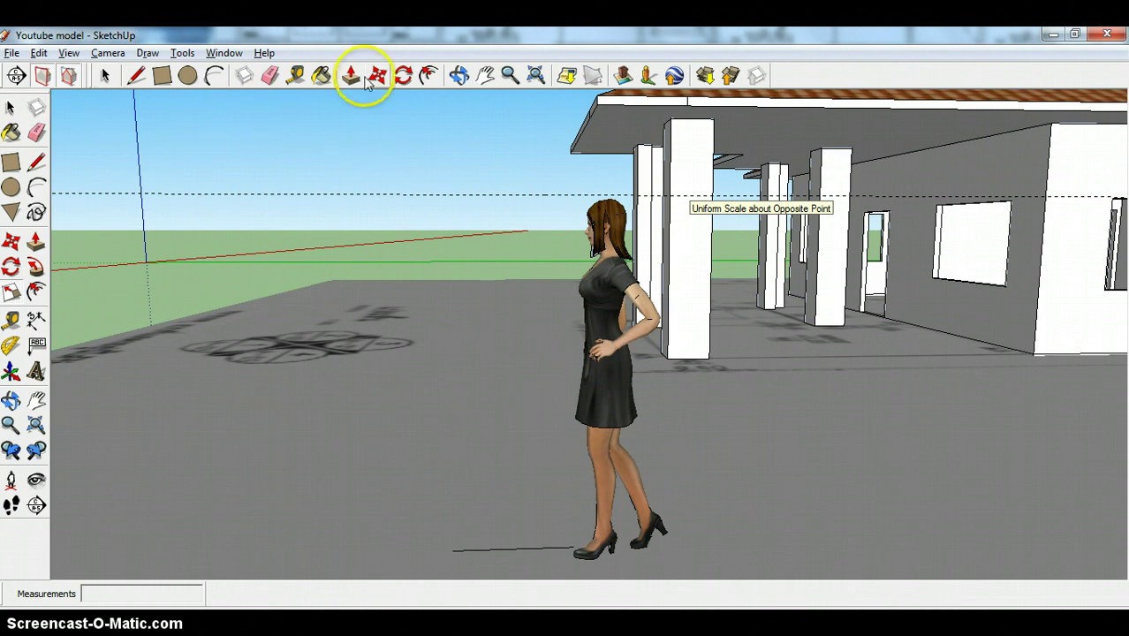
Erase the dashed guide and the short reference line, and measure the woman's height from toe to head level
{"action": "left_click", "coordinate": [270, 76]}
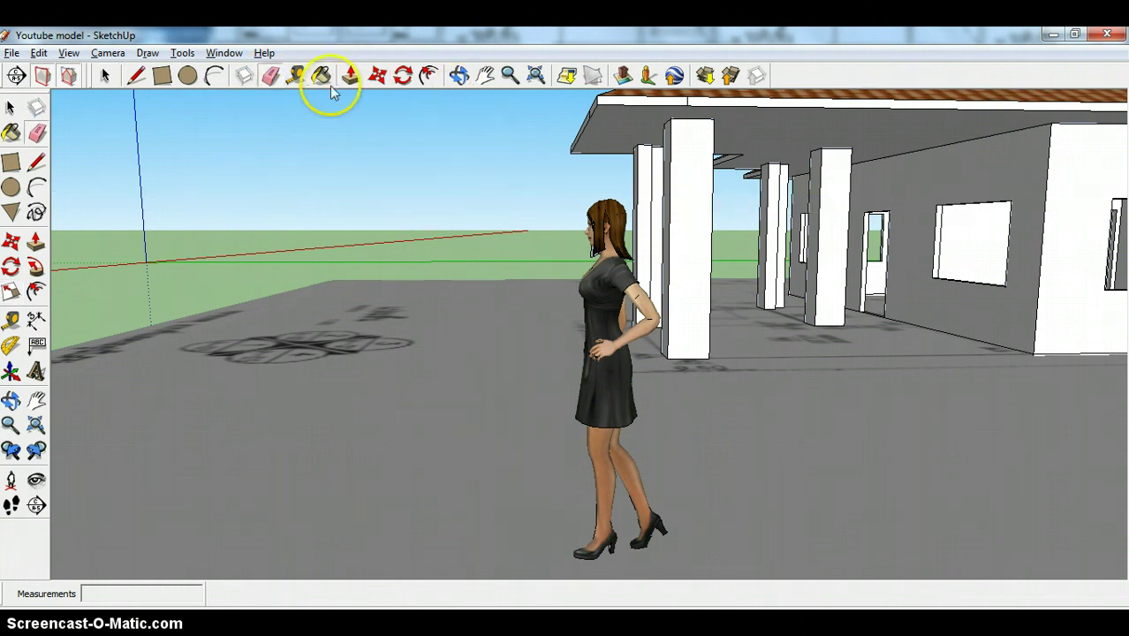
{"action": "left_click", "coordinate": [296, 75]}
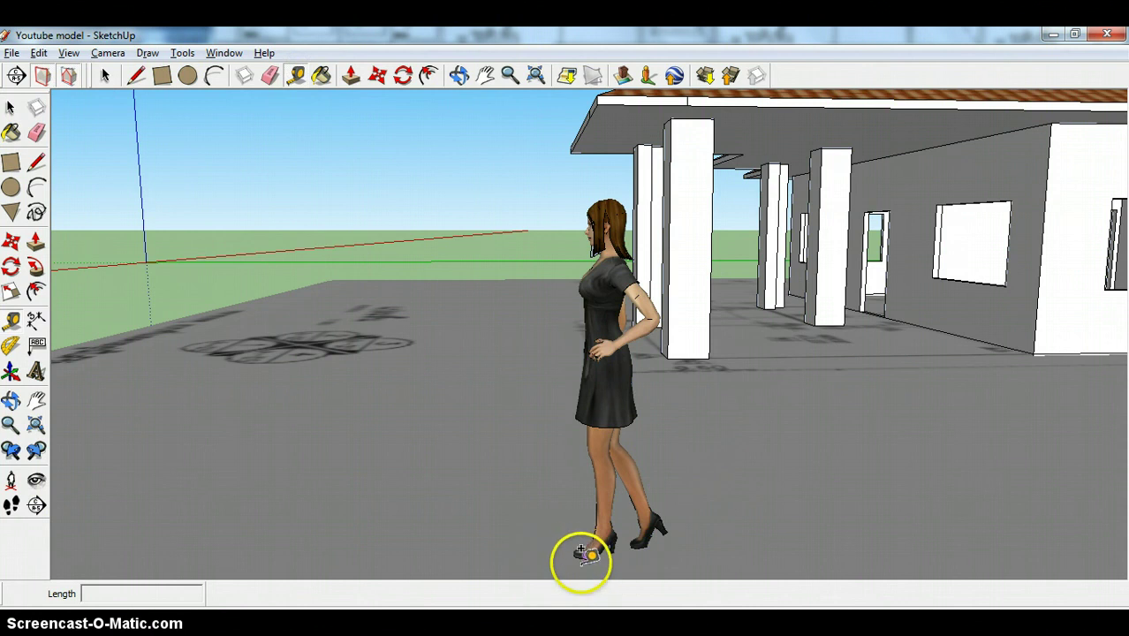
{"action": "left_click", "coordinate": [576, 553]}
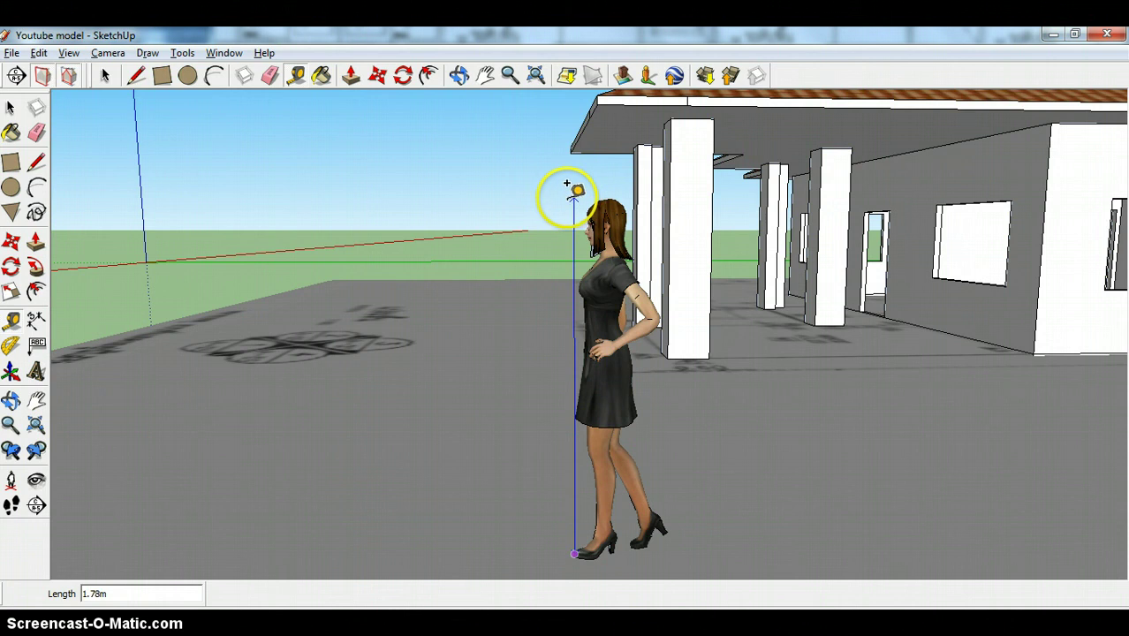
{"action": "left_click", "coordinate": [569, 184]}
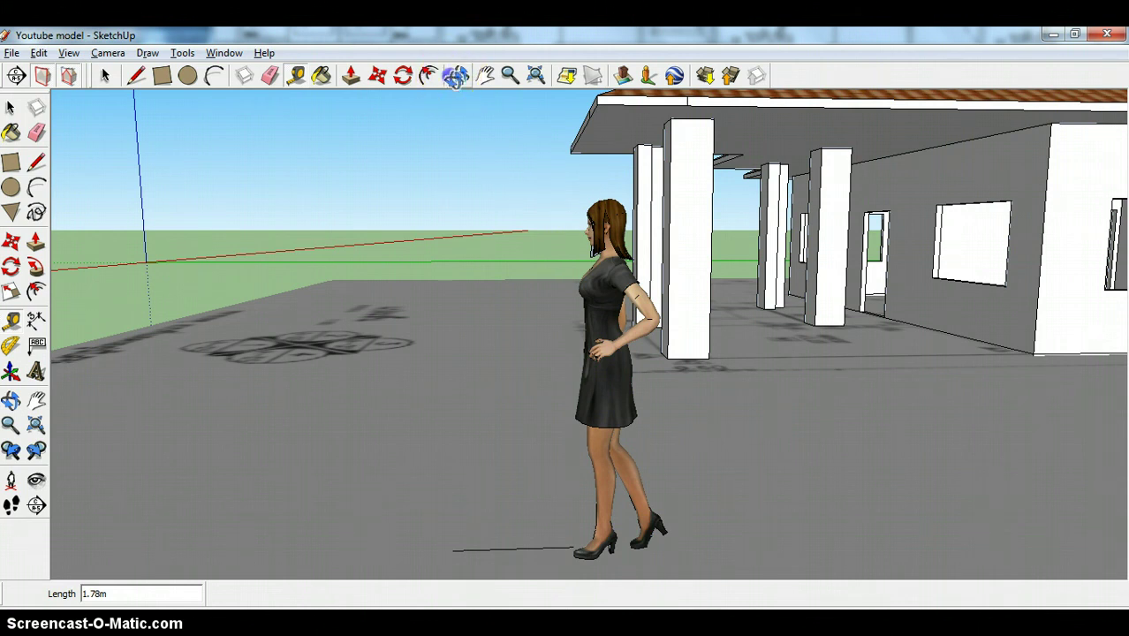
{"action": "left_click", "coordinate": [455, 76]}
{"action": "left_click_drag", "start_coordinate": [529, 227], "coordinate": [794, 255]}
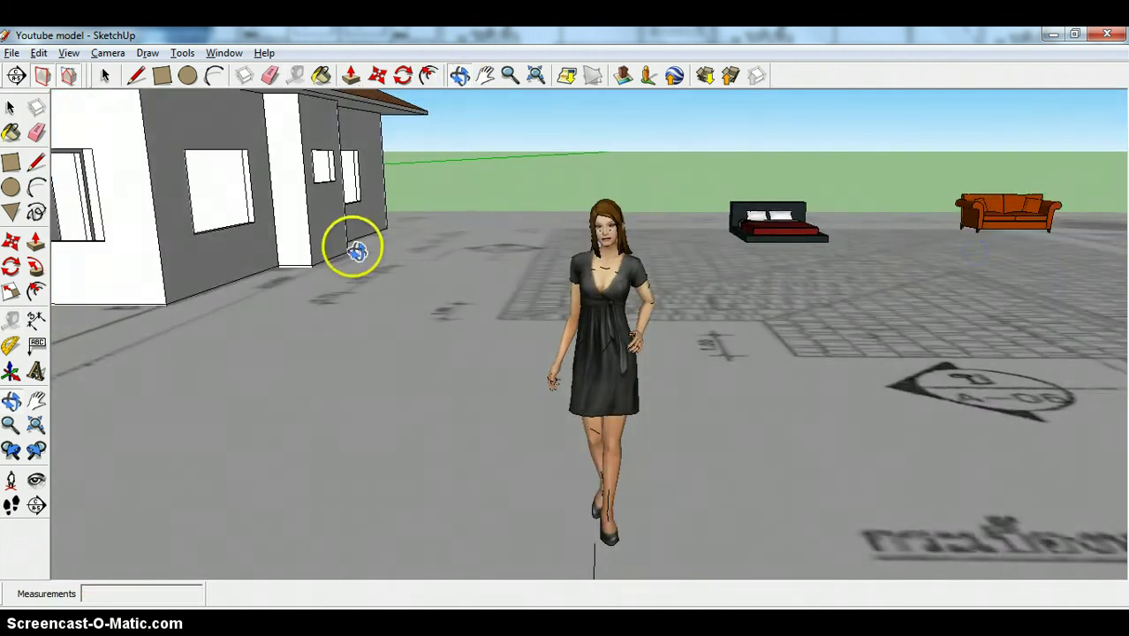
Place a horizontal section plane above the house roof, parallel to the ground
{"action": "scroll", "coordinate": [356, 251], "scroll_direction": "down", "scroll_amount": 3}
{"action": "scroll", "coordinate": [365, 253], "scroll_direction": "up", "scroll_amount": 3}
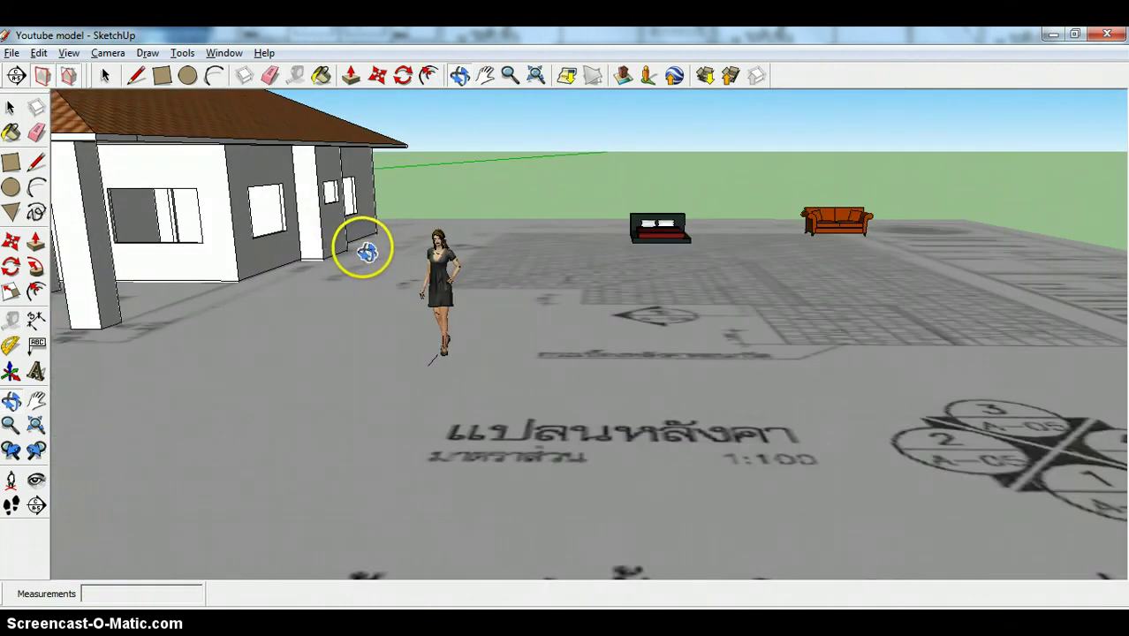
{"action": "scroll", "coordinate": [367, 245], "scroll_direction": "down", "scroll_amount": 3}
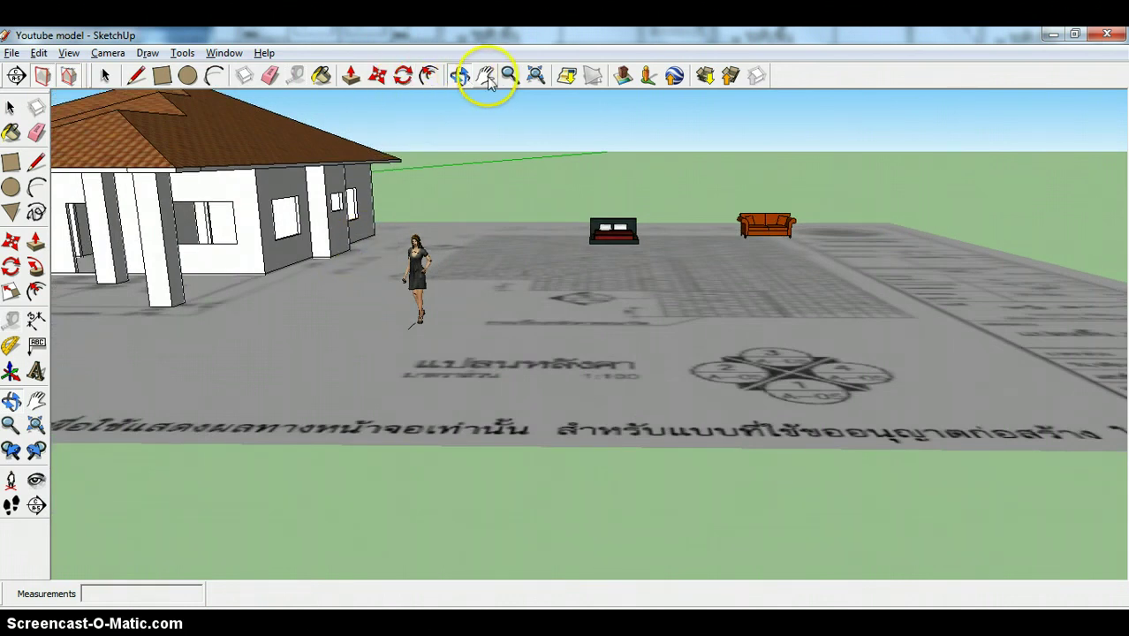
{"action": "left_click_drag", "start_coordinate": [342, 200], "coordinate": [626, 241]}
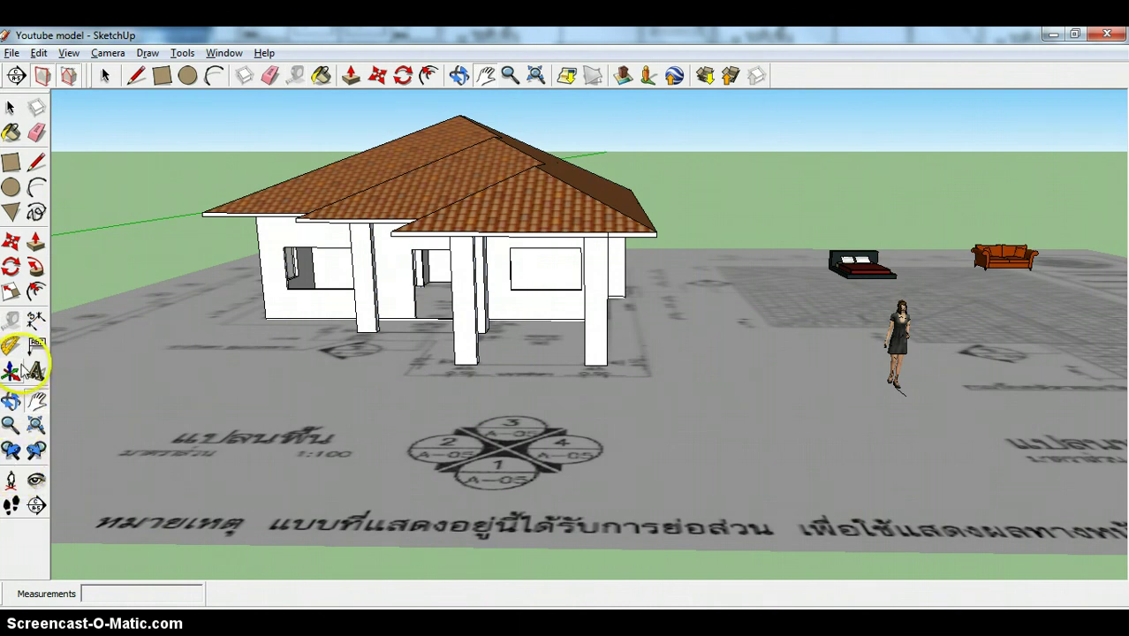
{"action": "left_click", "coordinate": [36, 401]}
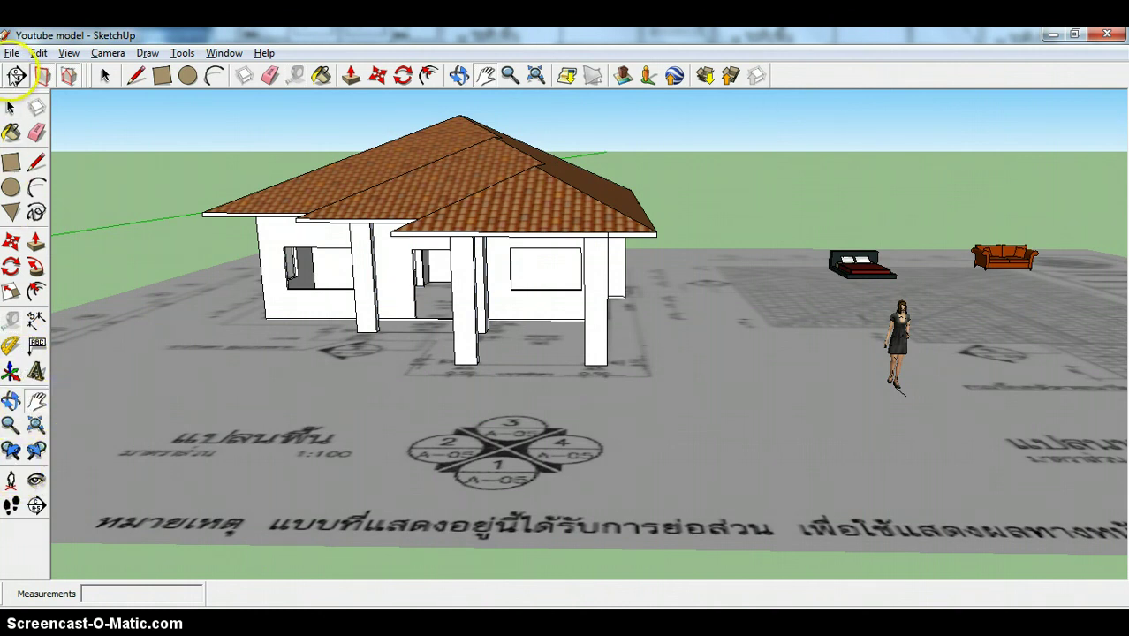
{"action": "left_click", "coordinate": [16, 76]}
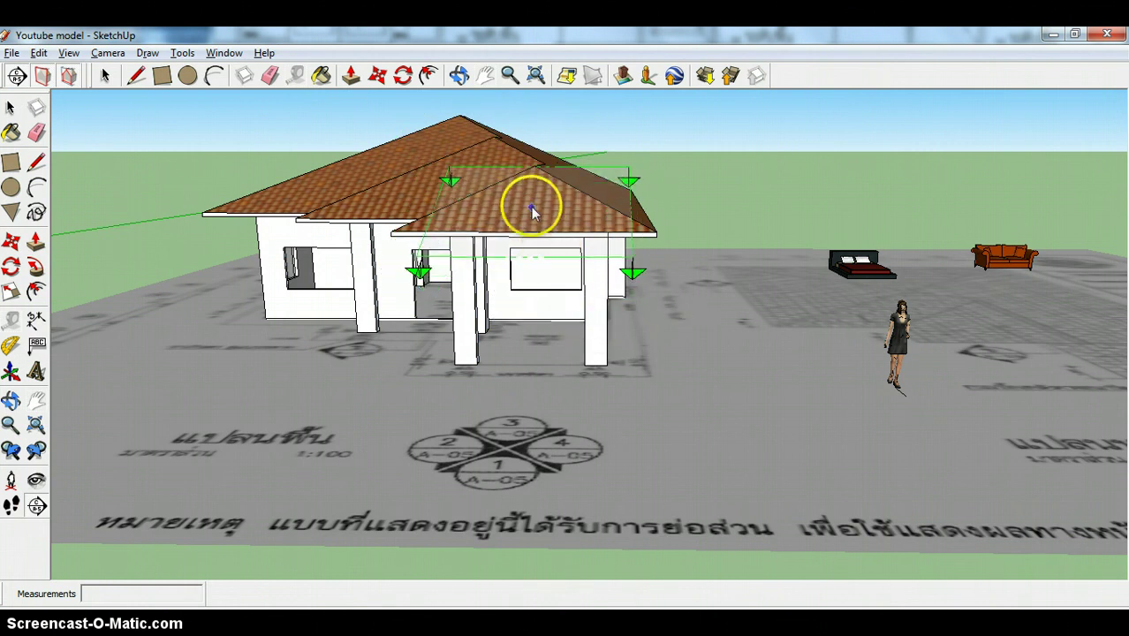
{"action": "scroll", "coordinate": [512, 181], "scroll_direction": "down", "scroll_amount": 4}
{"action": "scroll", "coordinate": [526, 177], "scroll_direction": "down", "scroll_amount": 1}
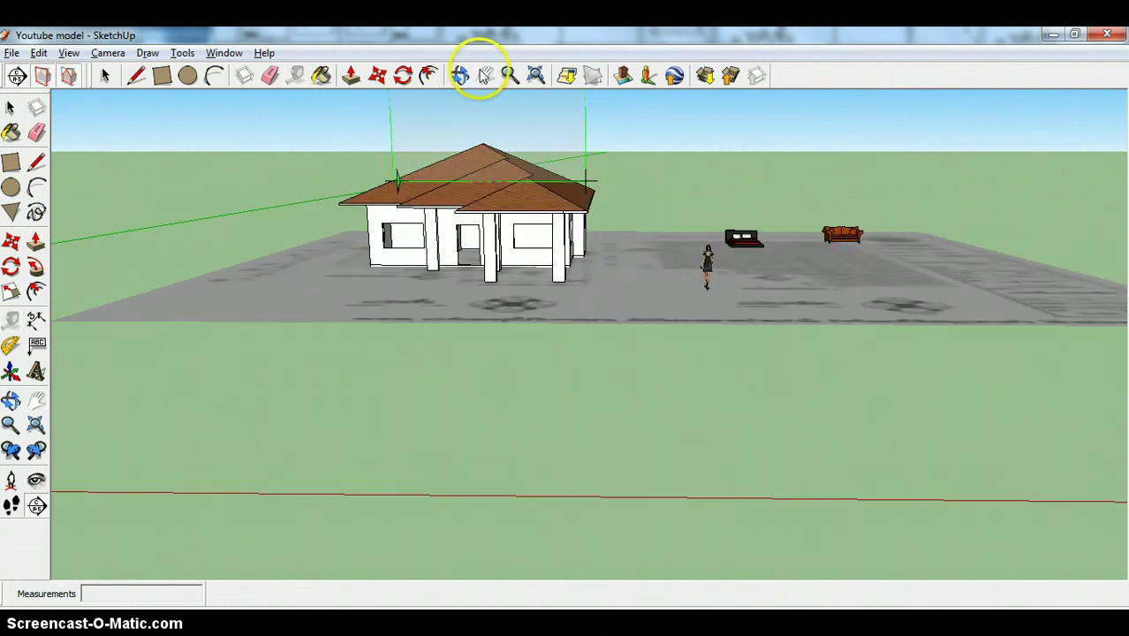
{"action": "left_click", "coordinate": [485, 75]}
{"action": "left_click_drag", "start_coordinate": [517, 144], "coordinate": [557, 378]}
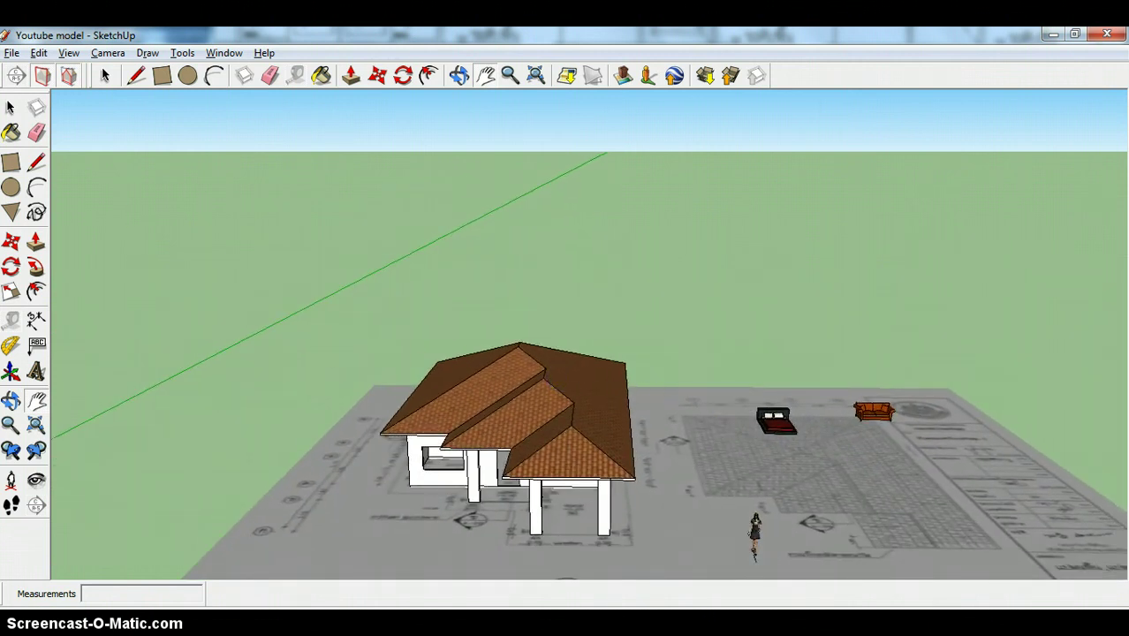
{"action": "left_click", "coordinate": [16, 75]}
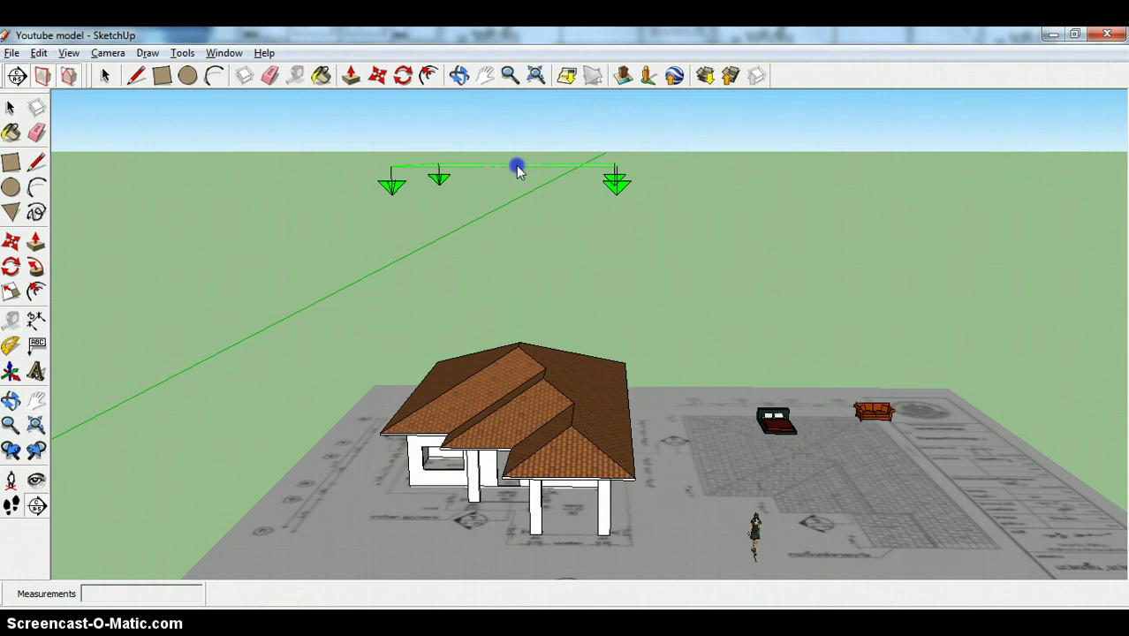
{"action": "left_click", "coordinate": [516, 166]}
{"action": "key", "text": "h"}
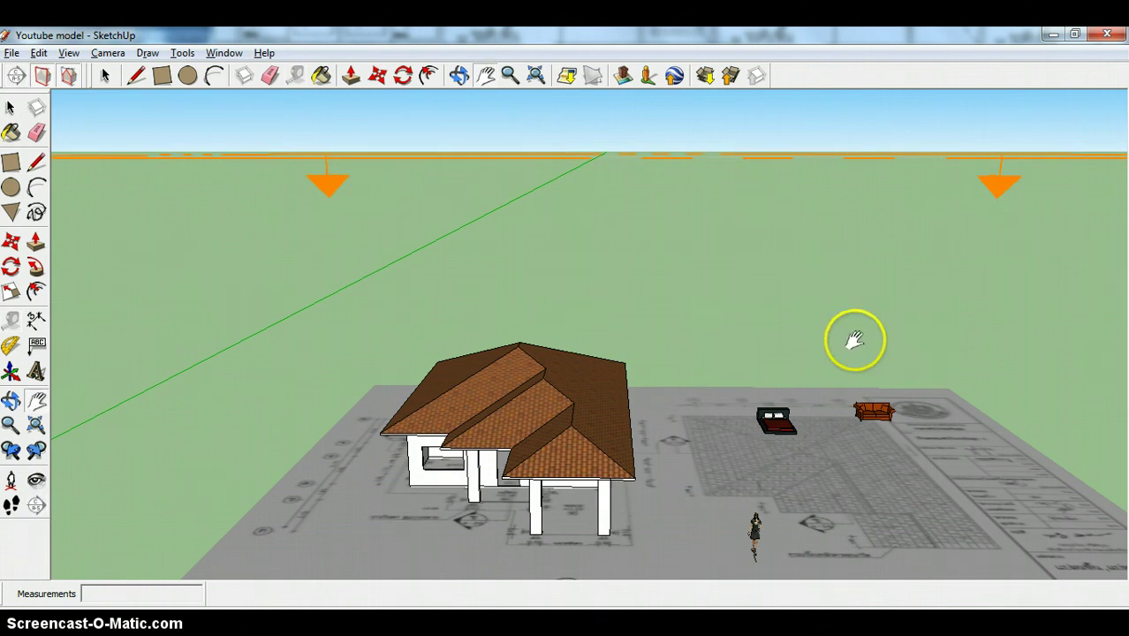
Move the section plane vertically down about 10.70 m so it cuts the peak of the roof
{"action": "left_click", "coordinate": [379, 78]}
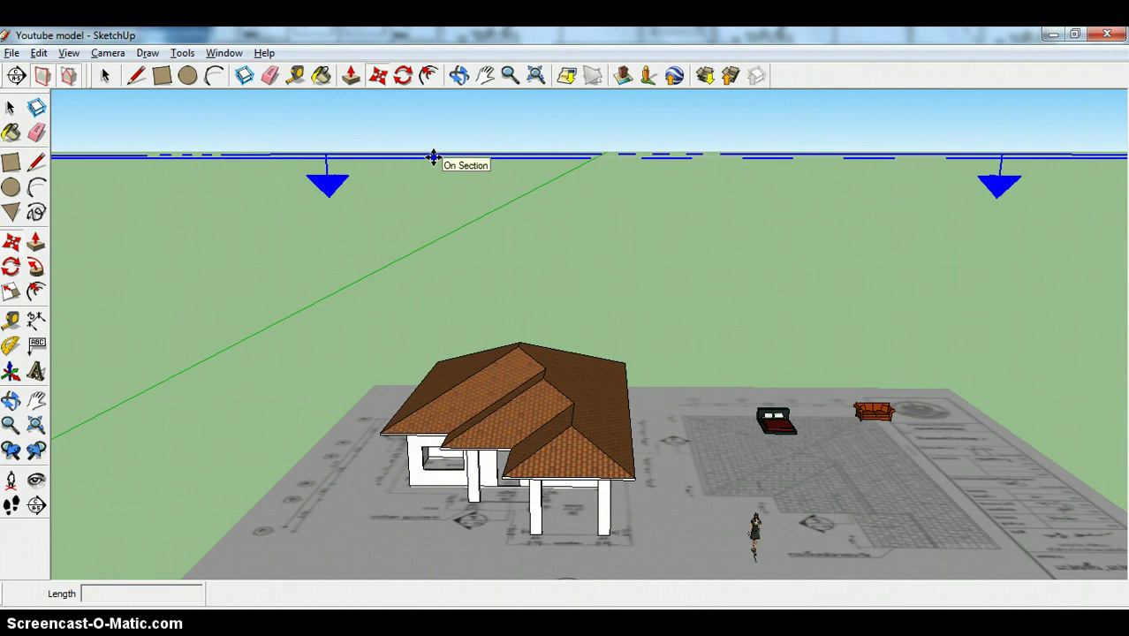
{"action": "left_click", "coordinate": [434, 157]}
{"action": "left_click_drag", "start_coordinate": [436, 167], "coordinate": [479, 573]}
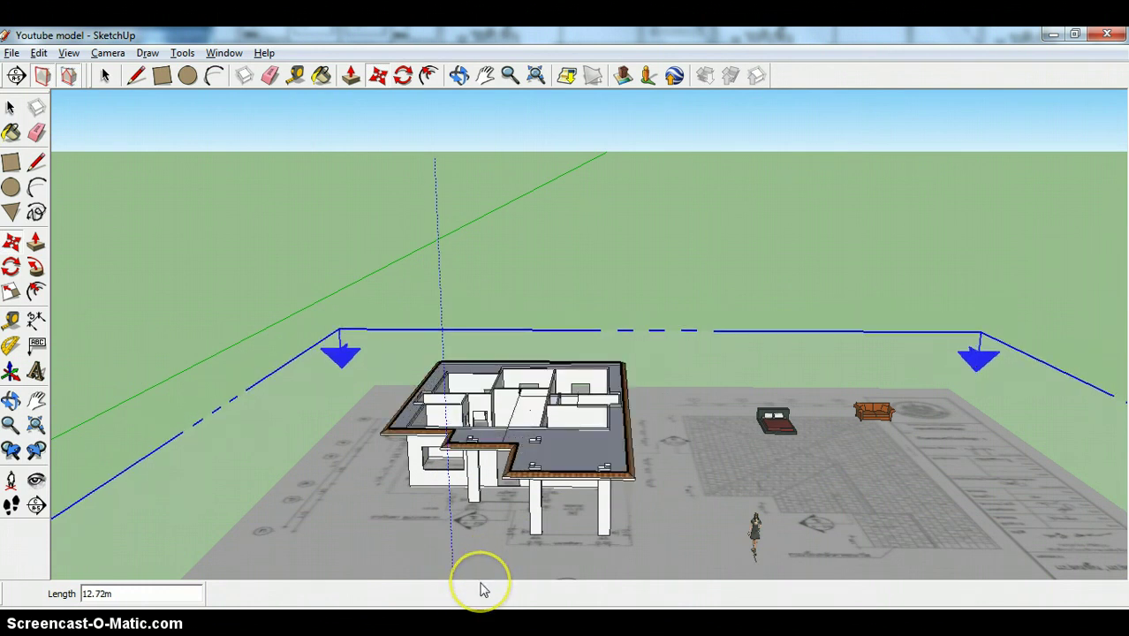
{"action": "mouse_move", "coordinate": [648, 535]}
{"action": "left_mouse_down"}
{"action": "mouse_move", "coordinate": [711, 280]}
{"action": "mouse_move", "coordinate": [643, 520]}
{"action": "left_mouse_up"}
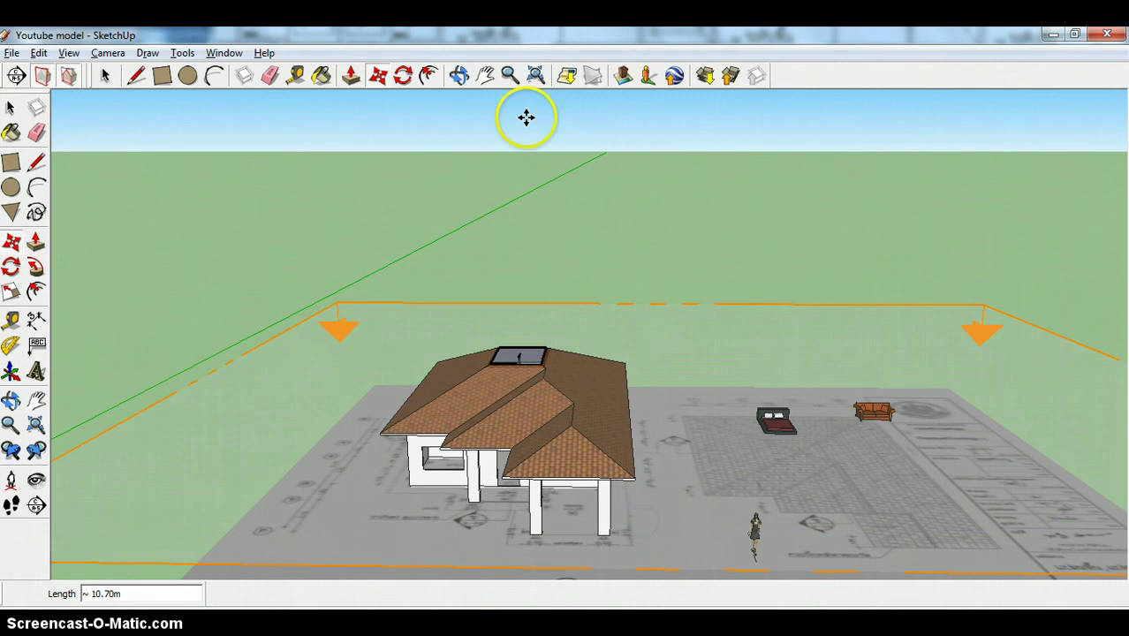
Lower the section plane a further 3.98 m so it cuts through the walls below the roof
{"action": "left_click", "coordinate": [486, 75]}
{"action": "left_click_drag", "start_coordinate": [553, 271], "coordinate": [595, 262]}
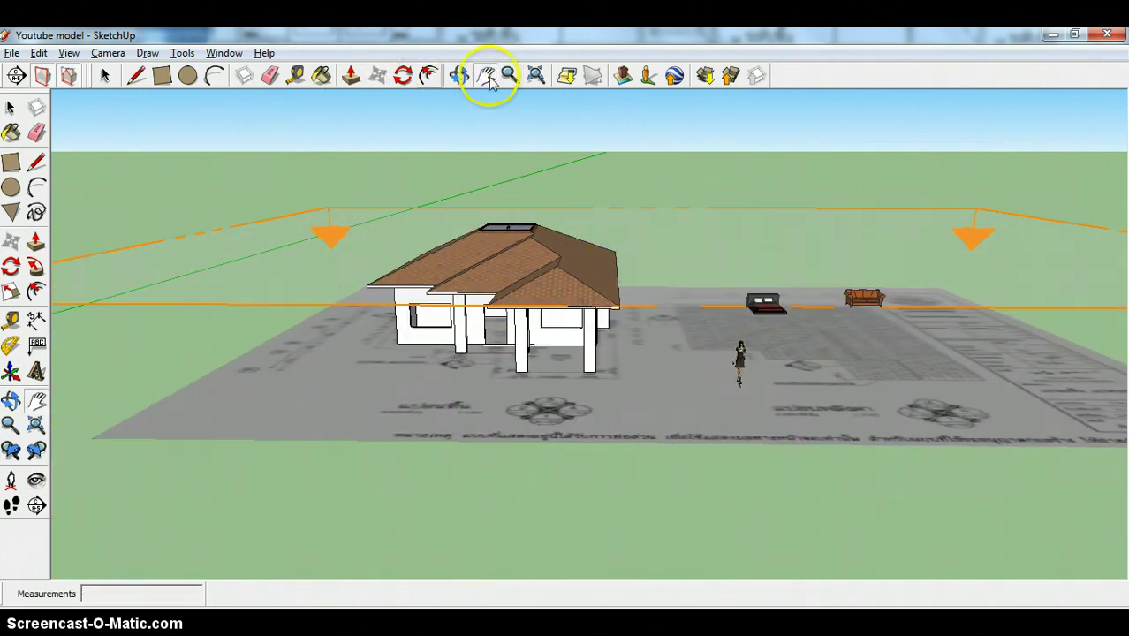
{"action": "left_click", "coordinate": [380, 76]}
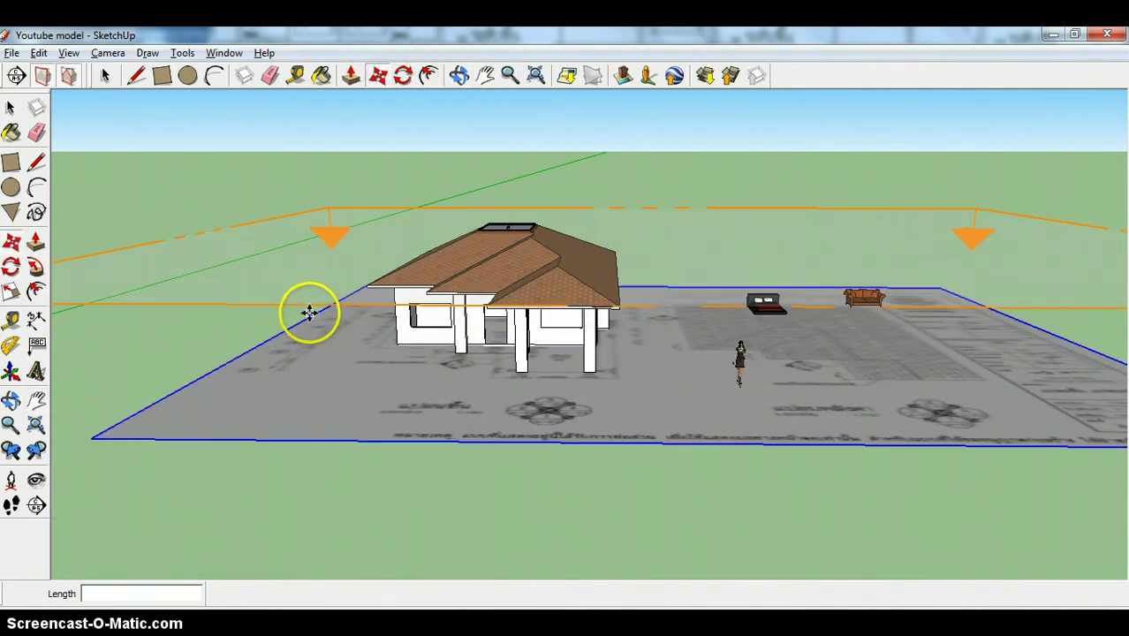
{"action": "left_click_drag", "start_coordinate": [318, 301], "coordinate": [323, 433]}
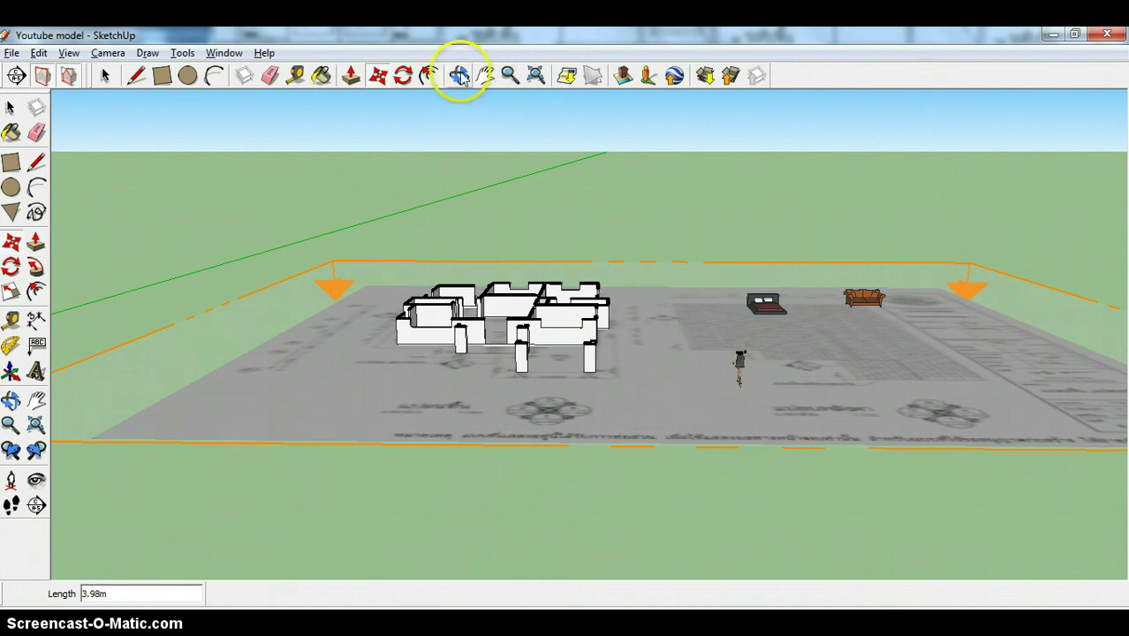
Switch to the standard Top view and rotate the bed 90 degrees counterclockwise about its centre, then deselect it
{"action": "left_click", "coordinate": [108, 53]}
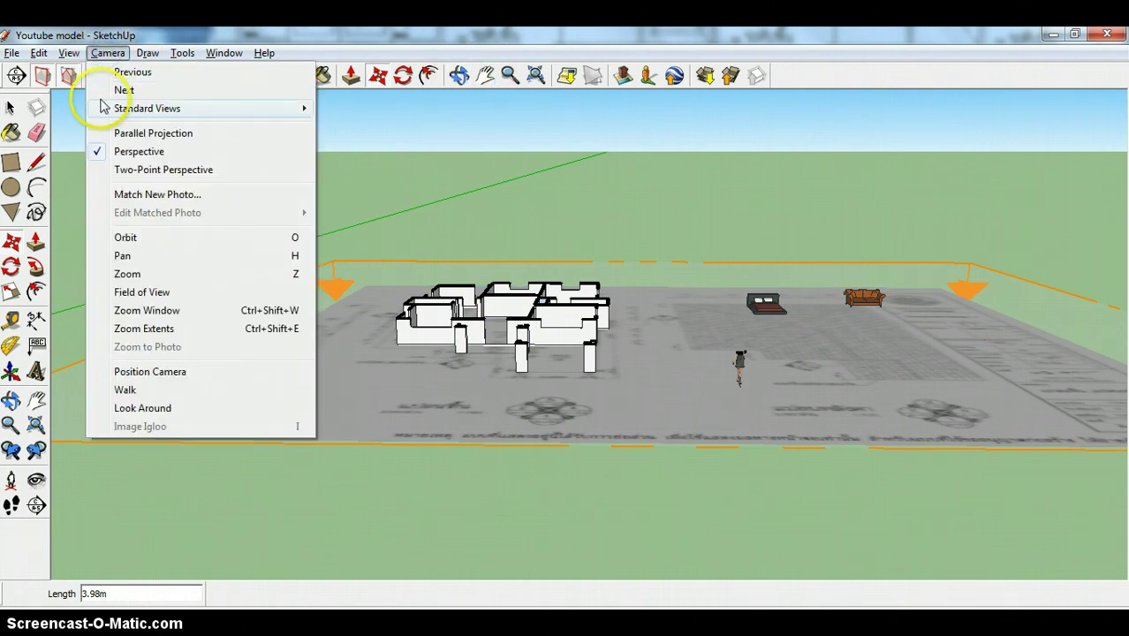
{"action": "mouse_move", "coordinate": [302, 107]}
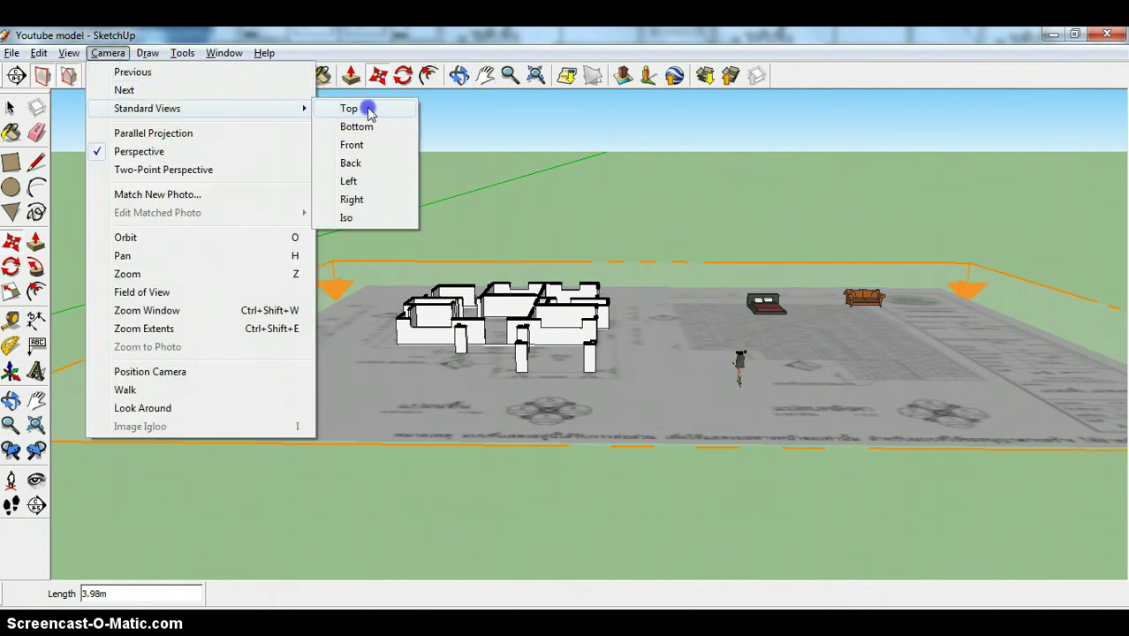
{"action": "left_click", "coordinate": [366, 108]}
{"action": "scroll", "coordinate": [477, 265], "scroll_direction": "up", "scroll_amount": 5}
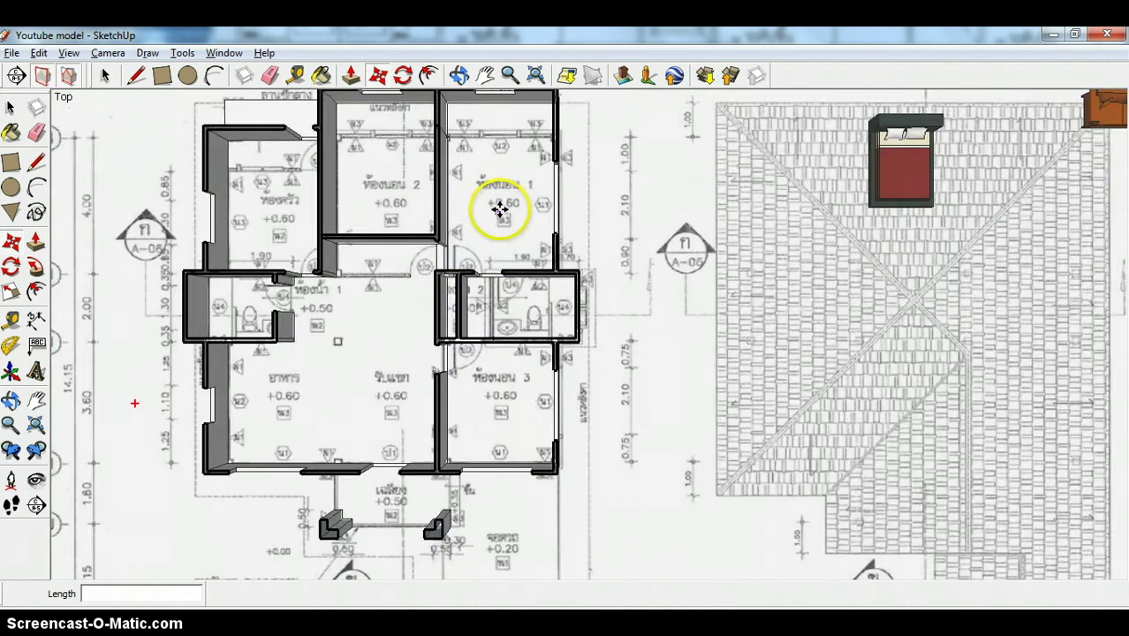
{"action": "scroll", "coordinate": [500, 203], "scroll_direction": "down", "scroll_amount": 3}
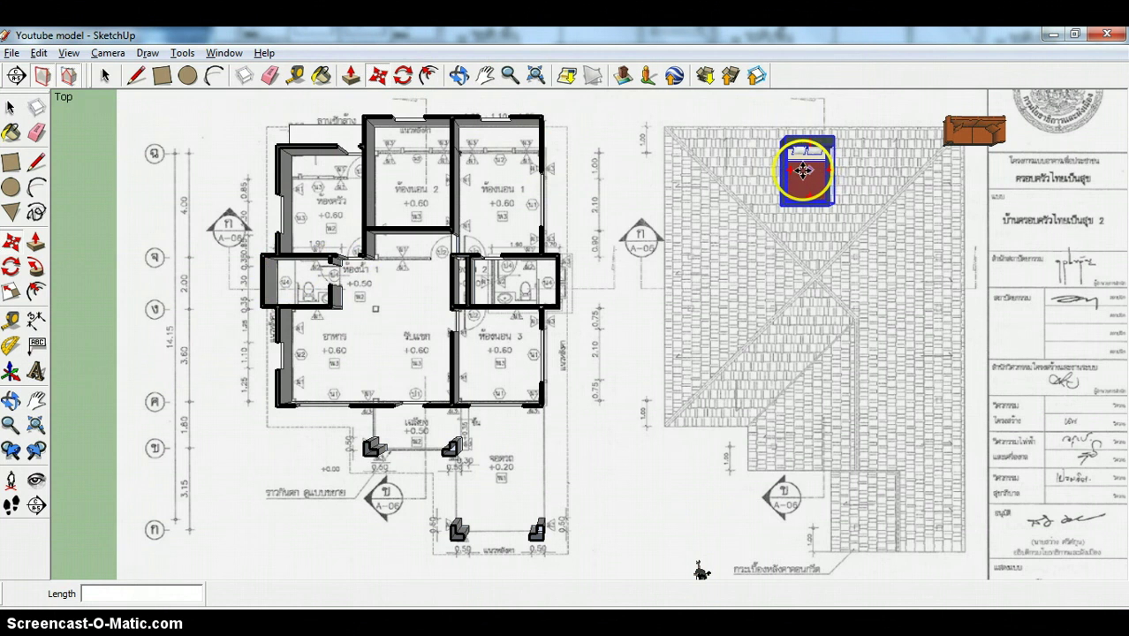
{"action": "left_click", "coordinate": [403, 75]}
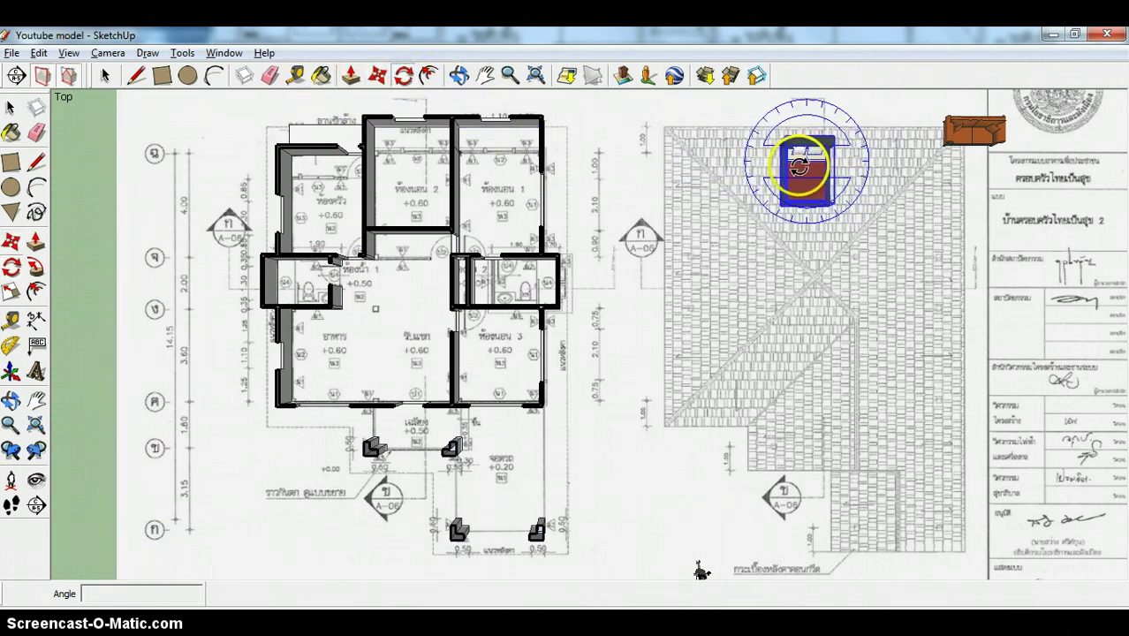
{"action": "left_click", "coordinate": [912, 164]}
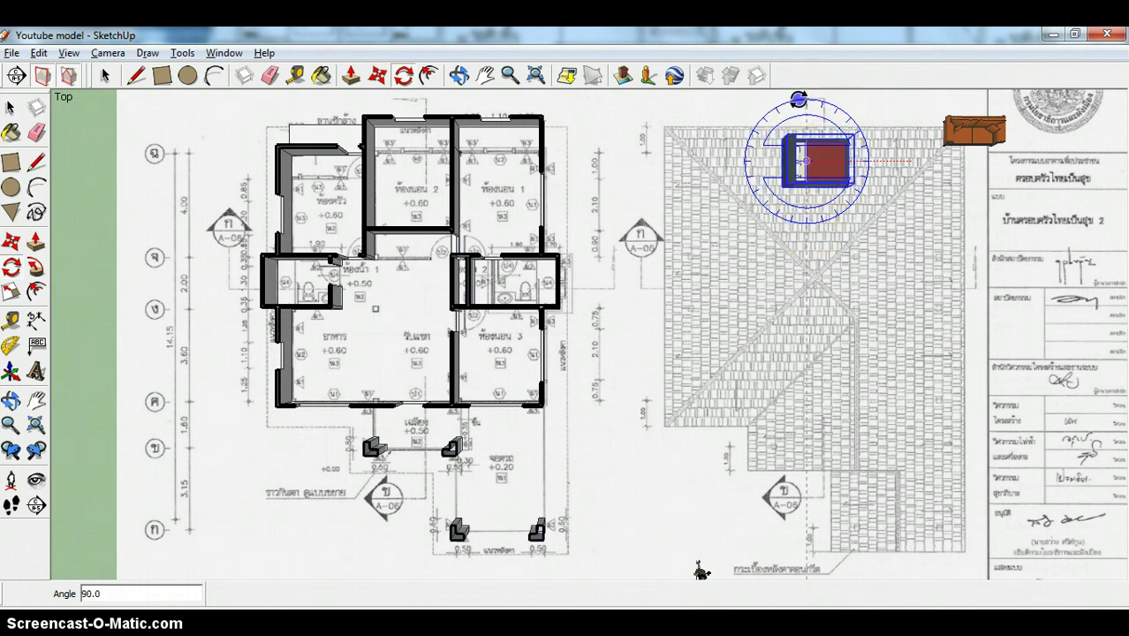
{"action": "left_click", "coordinate": [799, 99]}
{"action": "left_click", "coordinate": [104, 76]}
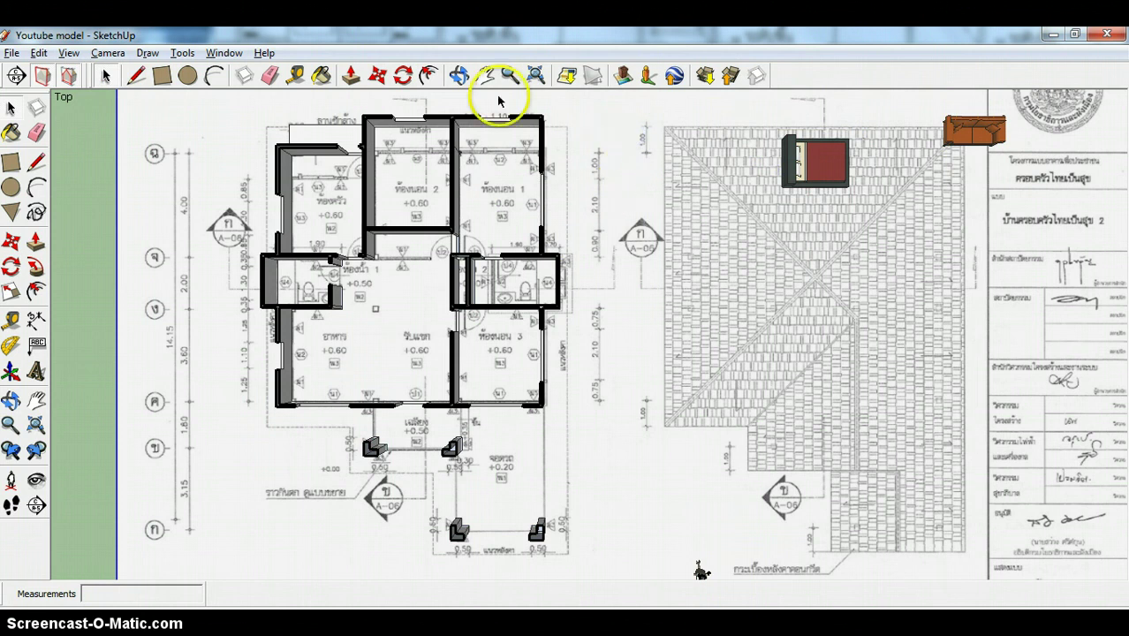
Move the bed about 12.57 m by its headboard's base corner into bedroom 1, with the headboard against the bedroom 2 wall, and deselect it
{"action": "left_click", "coordinate": [462, 81]}
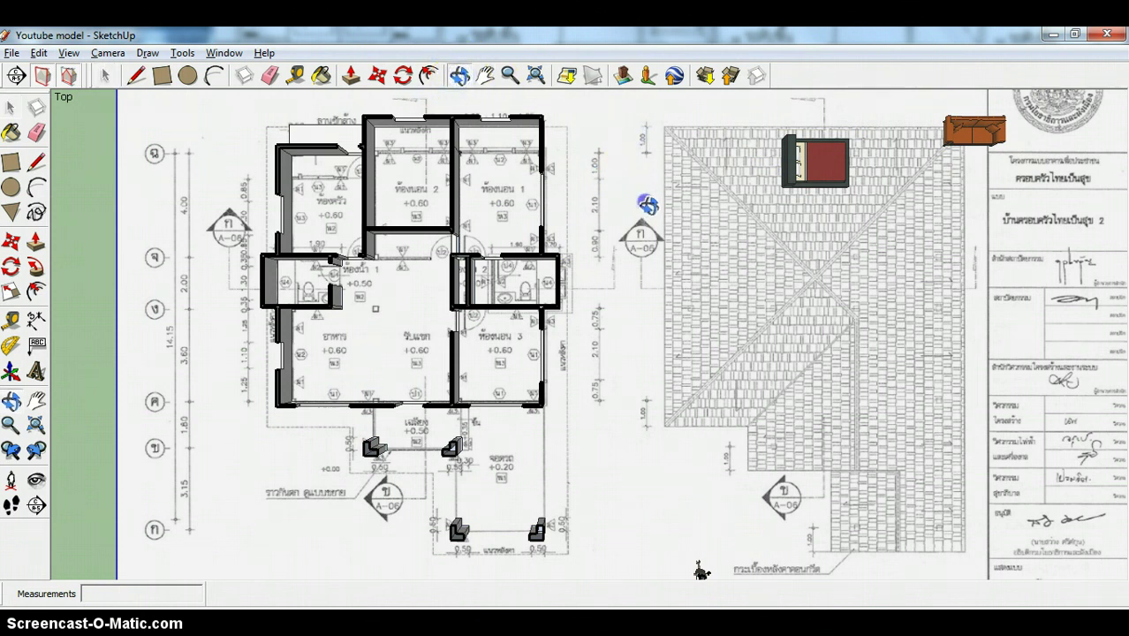
{"action": "left_click_drag", "start_coordinate": [648, 204], "coordinate": [643, 44]}
{"action": "scroll", "coordinate": [712, 197], "scroll_direction": "up", "scroll_amount": 2}
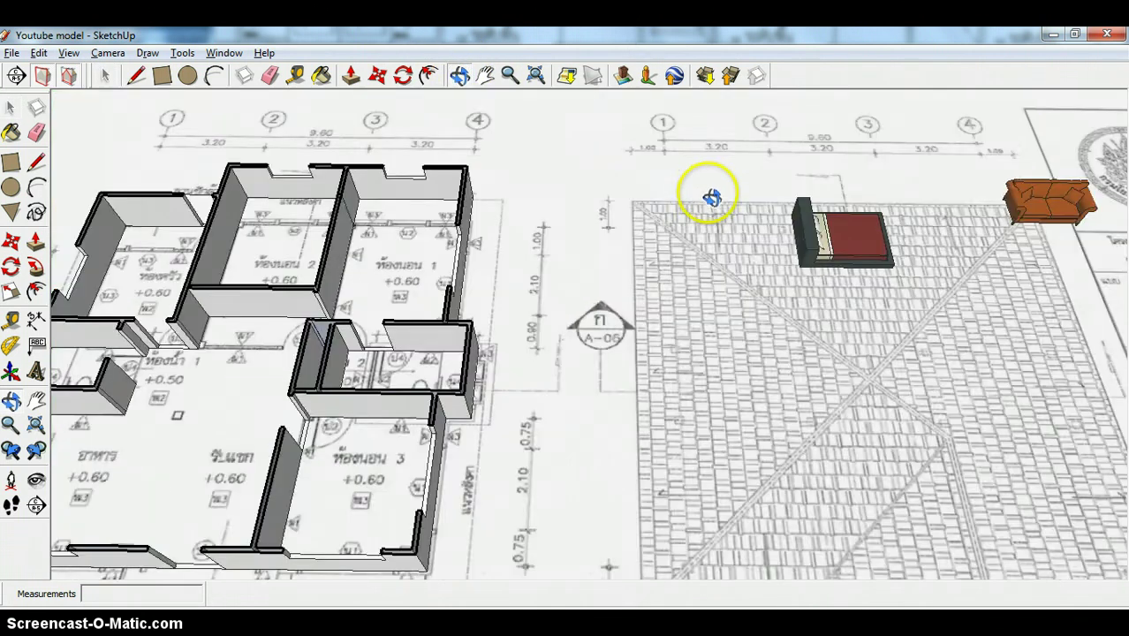
{"action": "scroll", "coordinate": [712, 197], "scroll_direction": "up", "scroll_amount": 2}
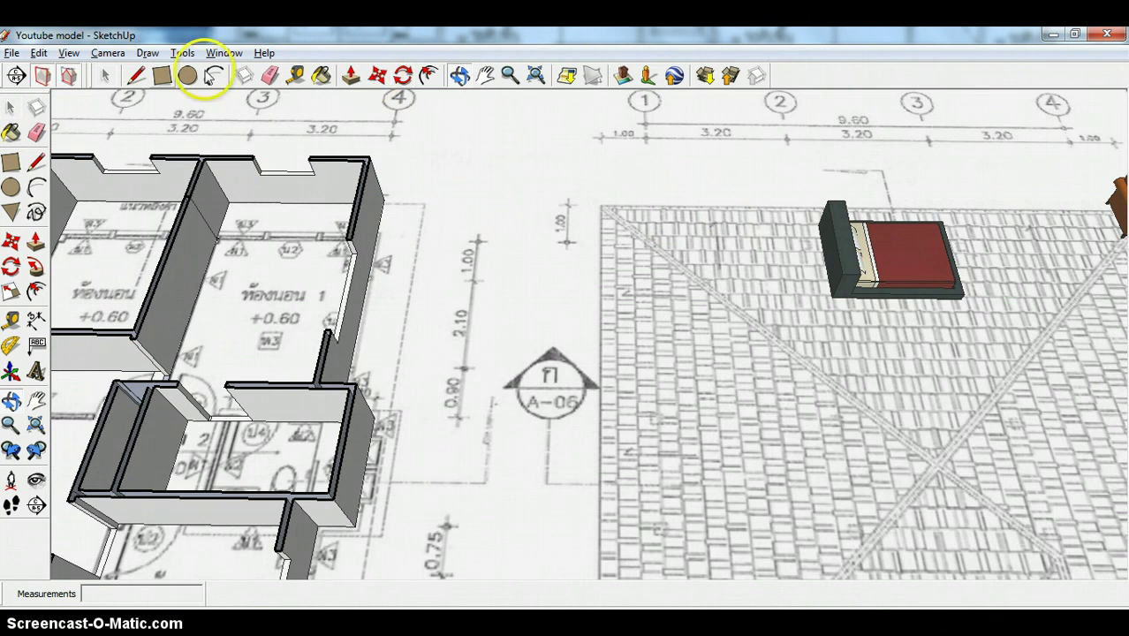
{"action": "left_click_drag", "start_coordinate": [92, 76], "coordinate": [97, 76]}
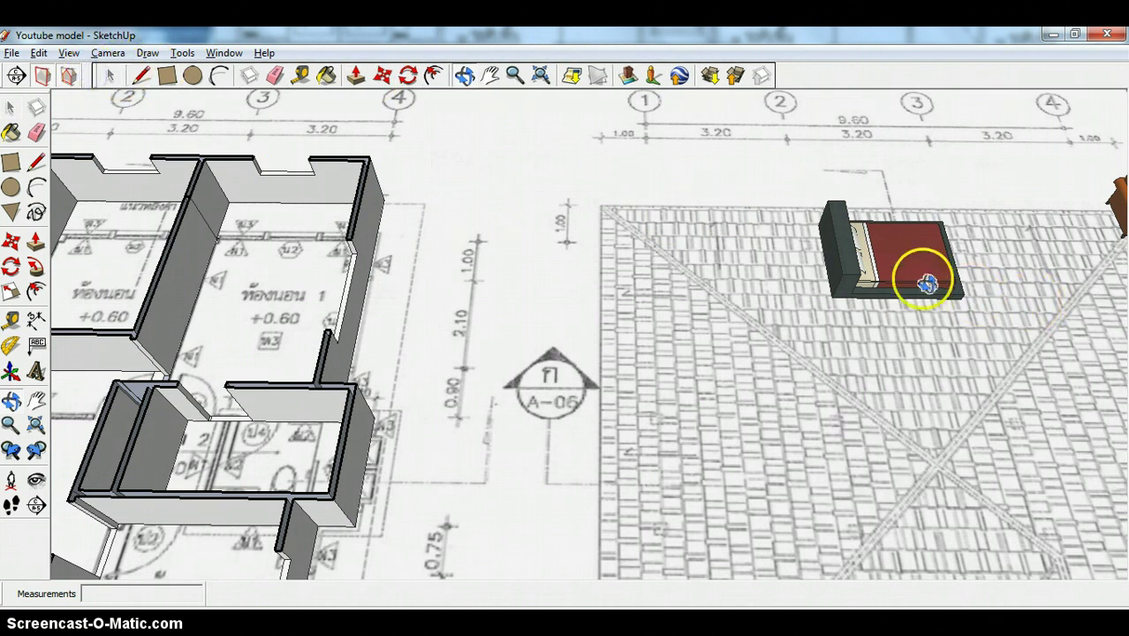
{"action": "left_click", "coordinate": [112, 77]}
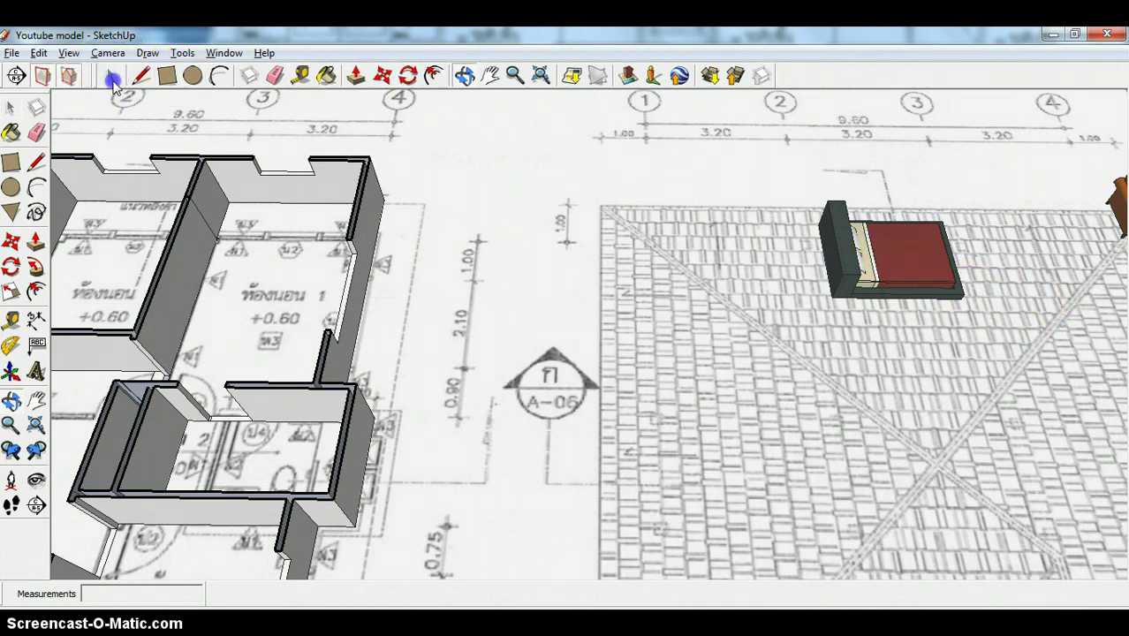
{"action": "left_click", "coordinate": [920, 267]}
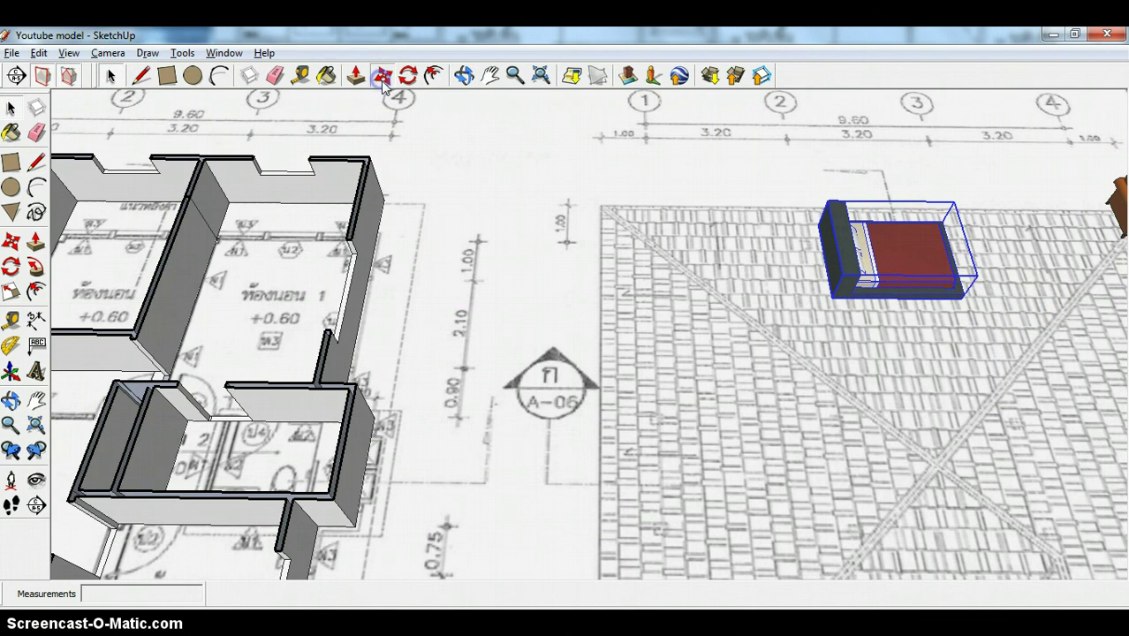
{"action": "left_click", "coordinate": [380, 81]}
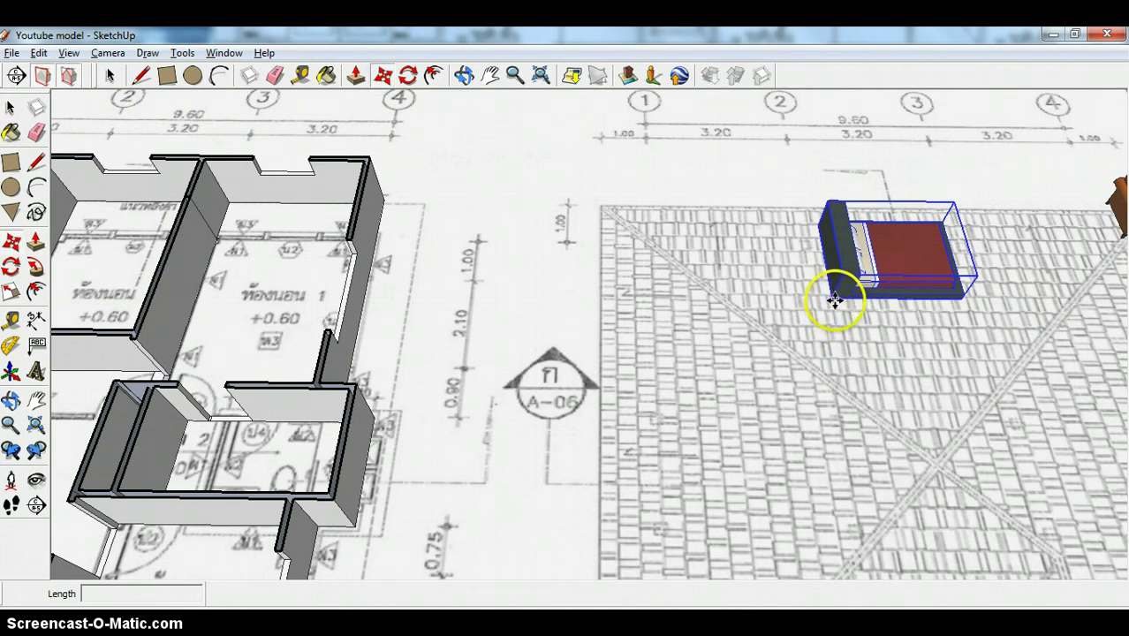
{"action": "left_click", "coordinate": [835, 302]}
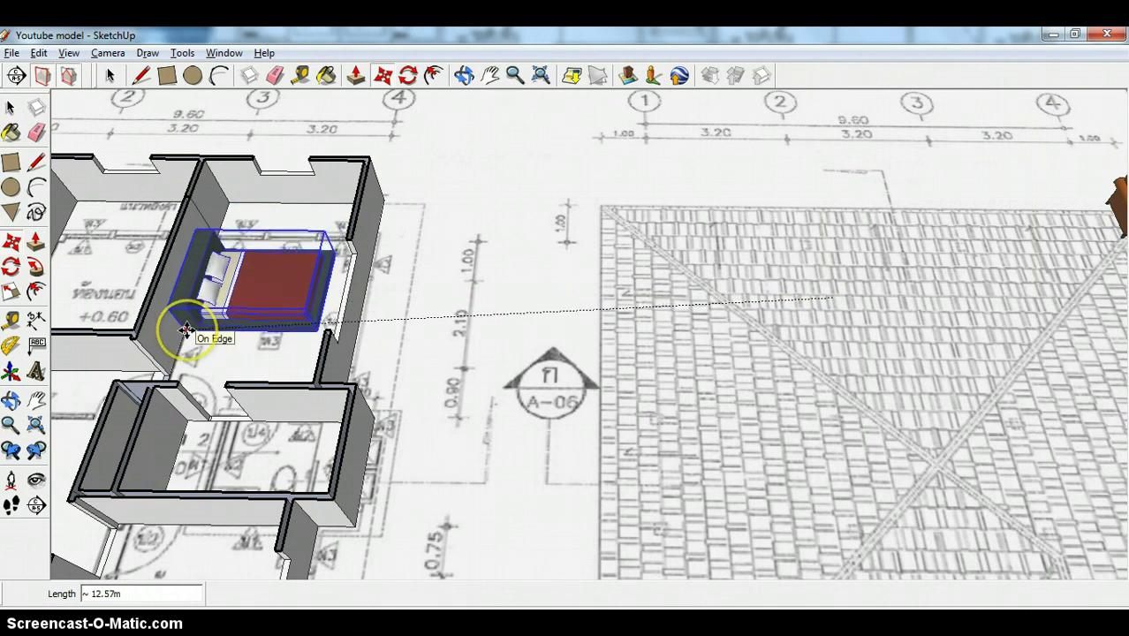
{"action": "left_click", "coordinate": [186, 329]}
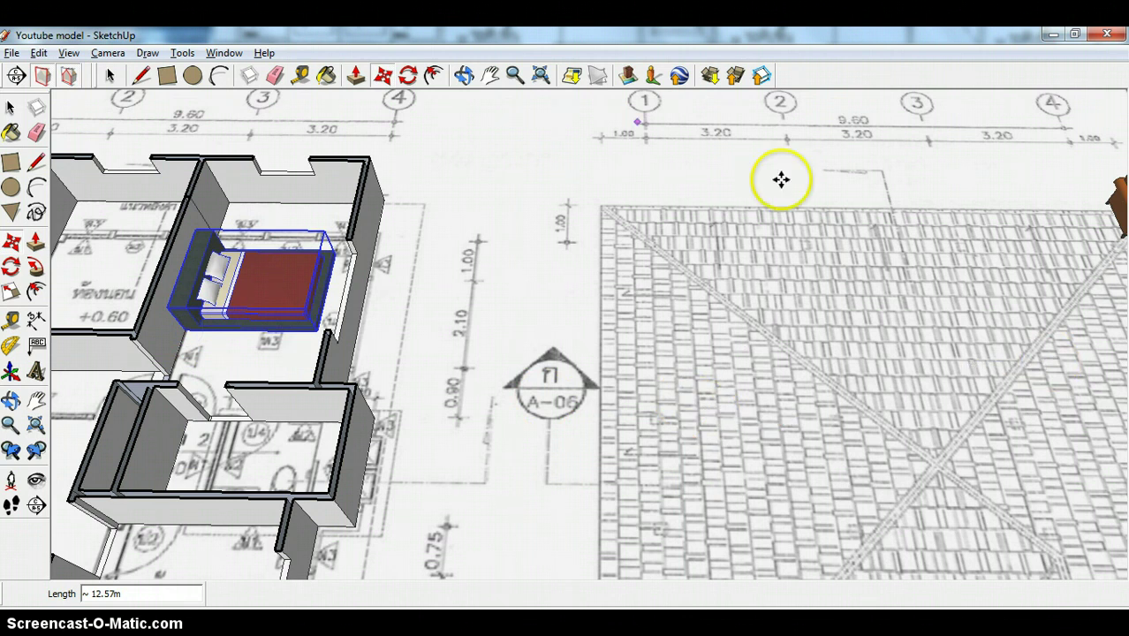
{"action": "left_click", "coordinate": [532, 227]}
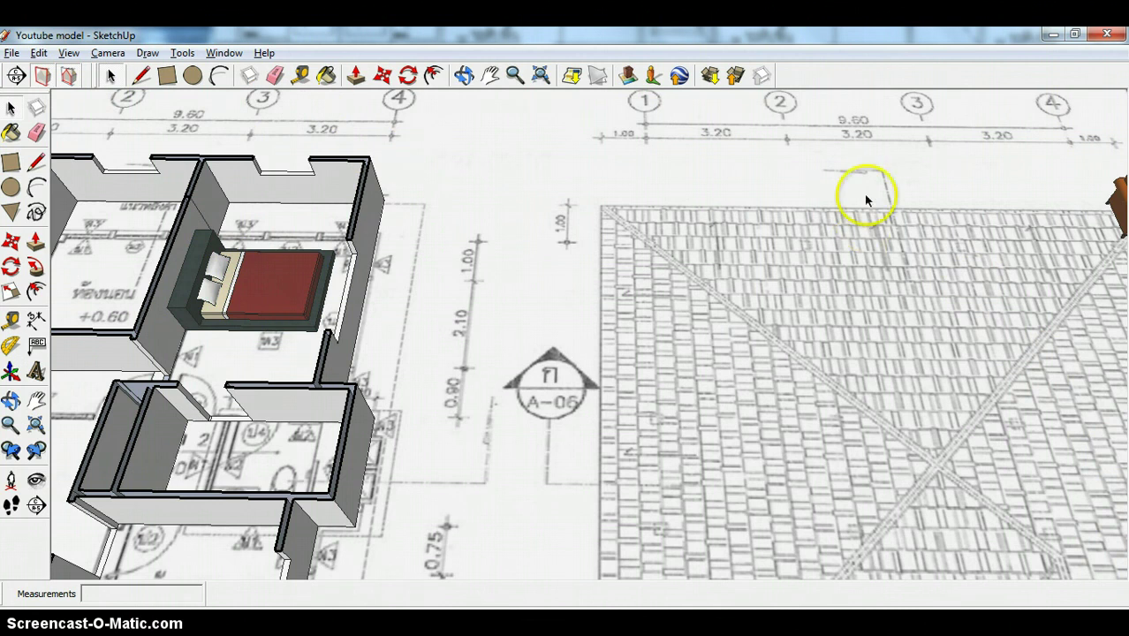
Select the standing person outside the house and move it about 10.96 m into bedroom 3
{"action": "scroll", "coordinate": [870, 204], "scroll_direction": "down", "scroll_amount": 4}
{"action": "scroll", "coordinate": [878, 212], "scroll_direction": "down", "scroll_amount": 1}
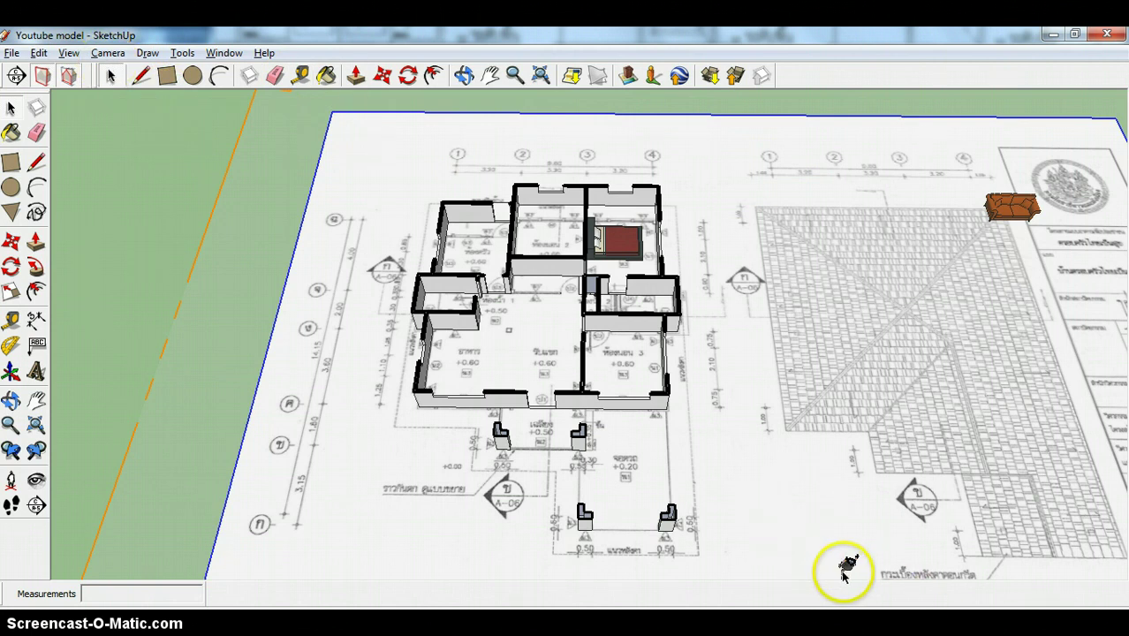
{"action": "left_click", "coordinate": [845, 569]}
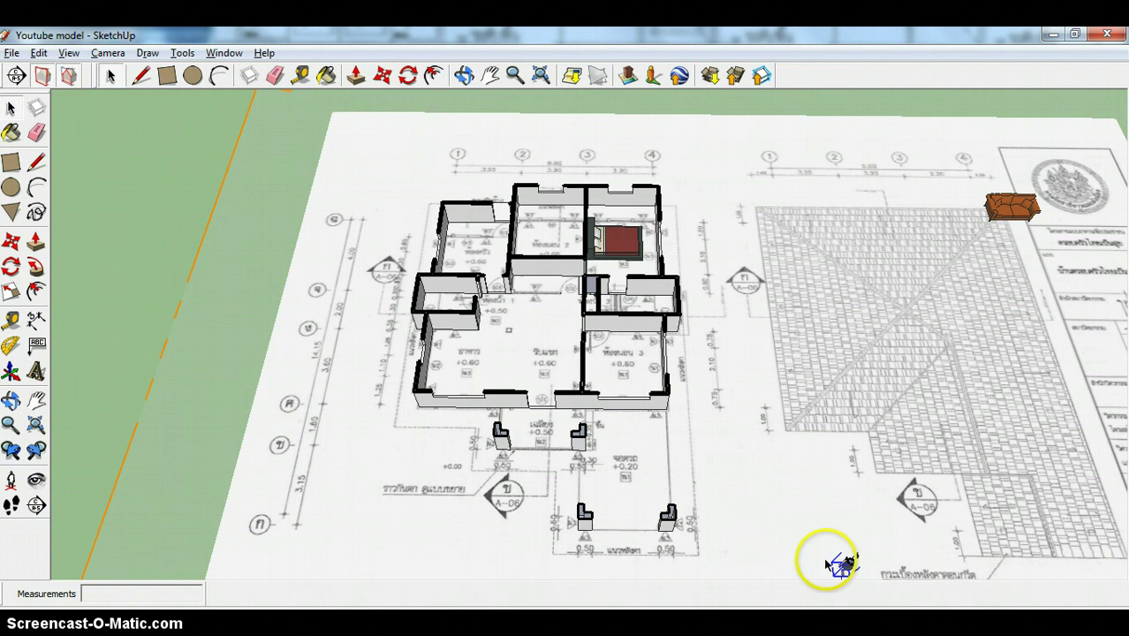
{"action": "scroll", "coordinate": [844, 565], "scroll_direction": "up", "scroll_amount": 3}
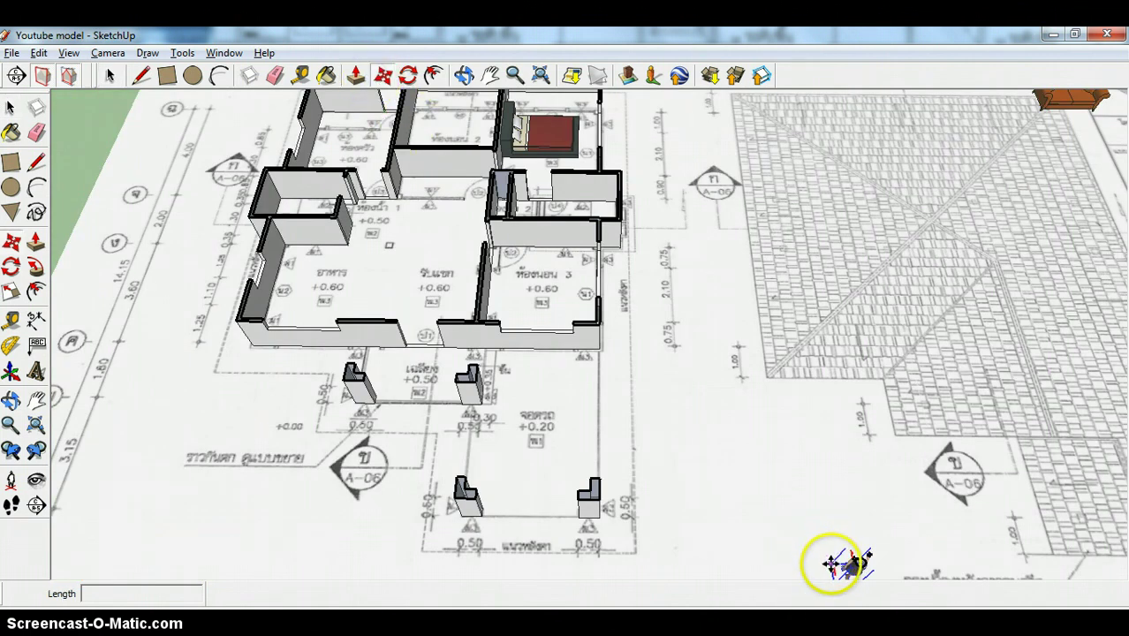
{"action": "scroll", "coordinate": [829, 559], "scroll_direction": "up", "scroll_amount": 4}
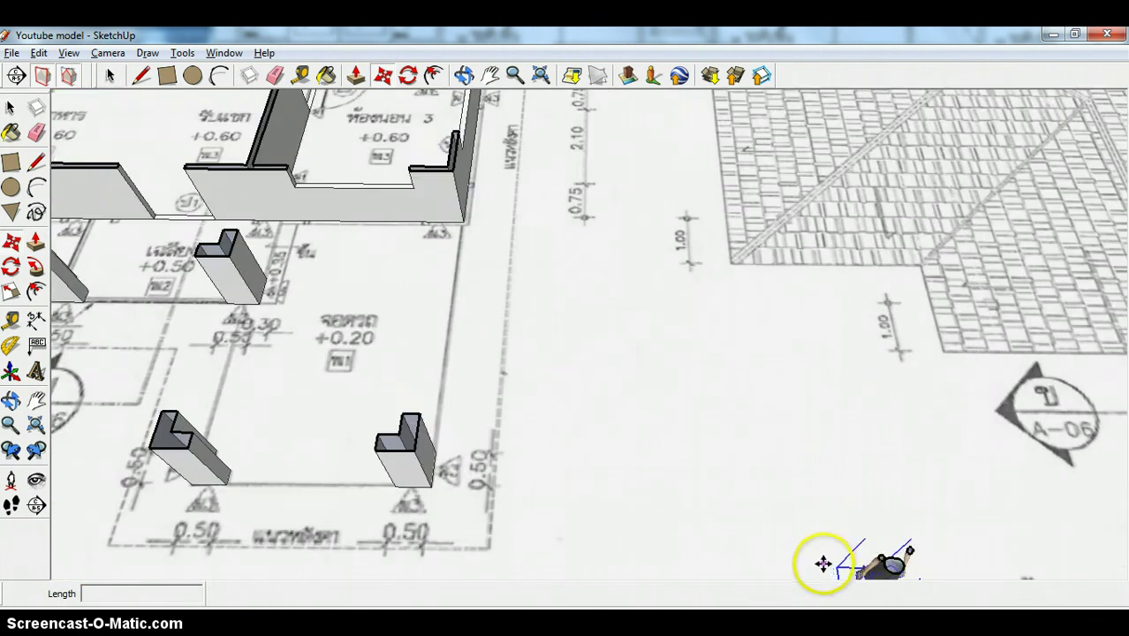
{"action": "left_click", "coordinate": [835, 565]}
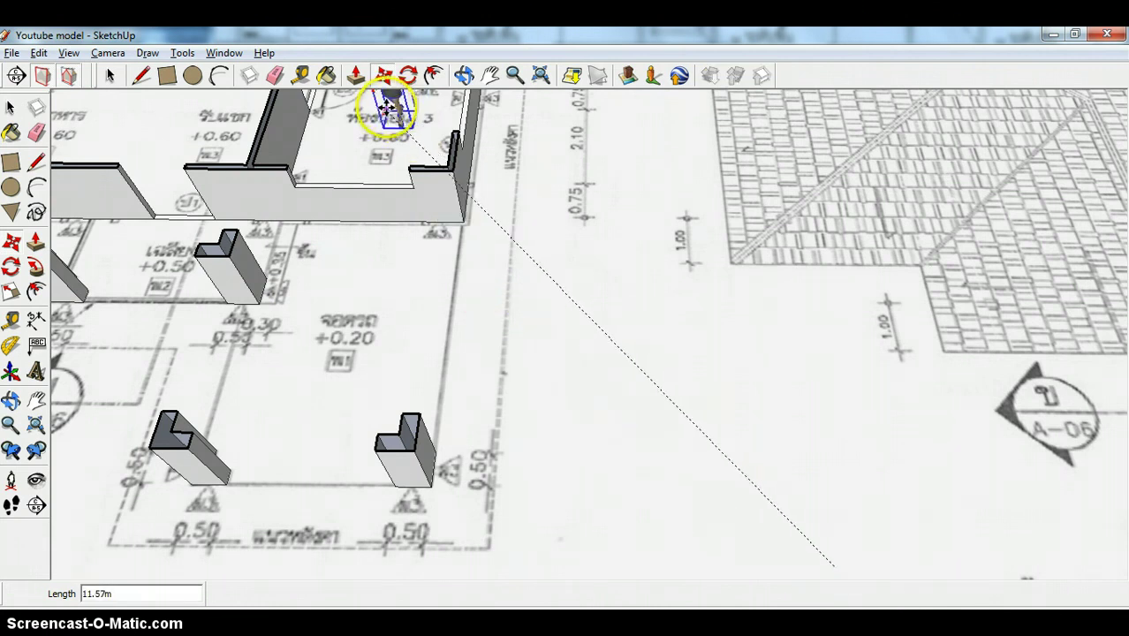
{"action": "left_click", "coordinate": [413, 122]}
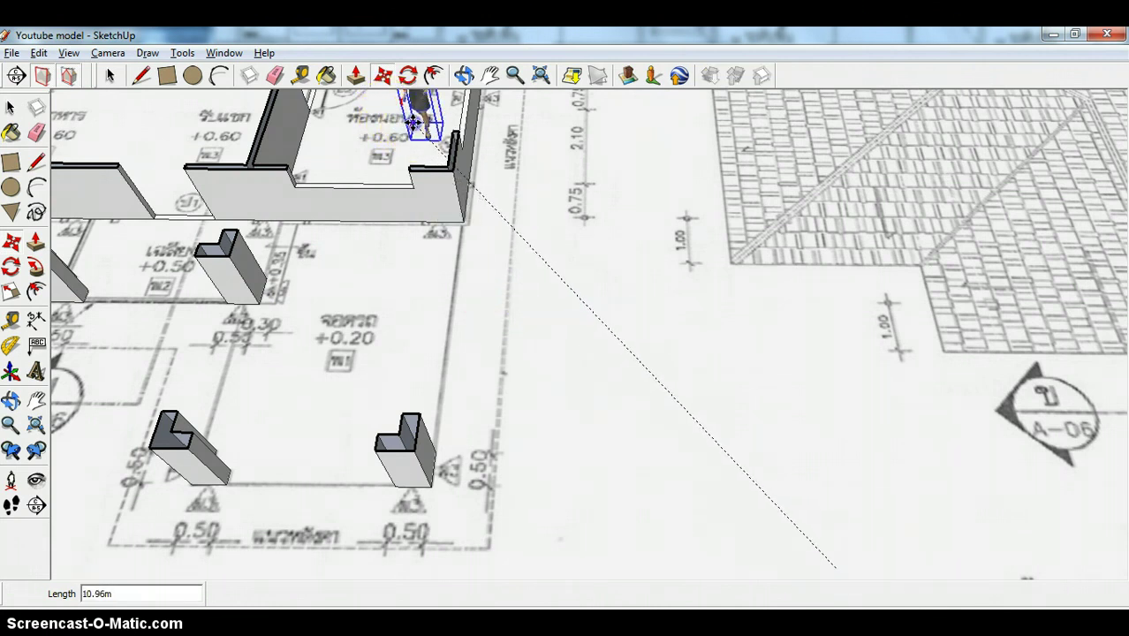
Move the person from bedroom 3 into bedroom 1, placing it beside the foot of the bed
{"action": "left_click", "coordinate": [463, 76]}
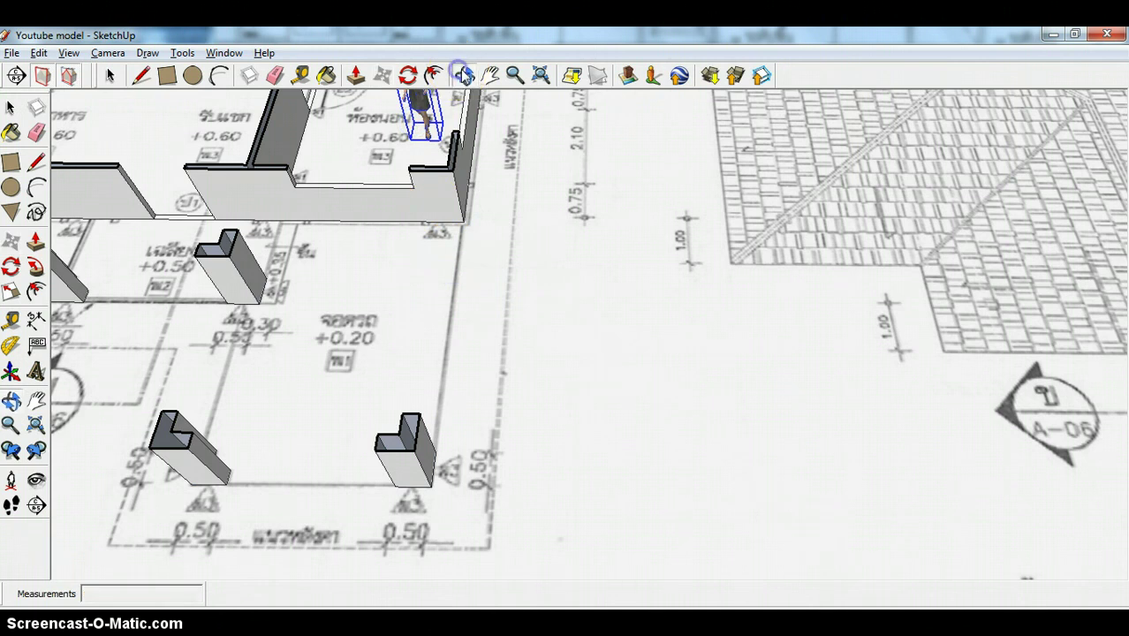
{"action": "left_click", "coordinate": [488, 76]}
{"action": "scroll", "coordinate": [604, 246], "scroll_direction": "down", "scroll_amount": 5}
{"action": "left_click_drag", "start_coordinate": [604, 245], "coordinate": [693, 416]}
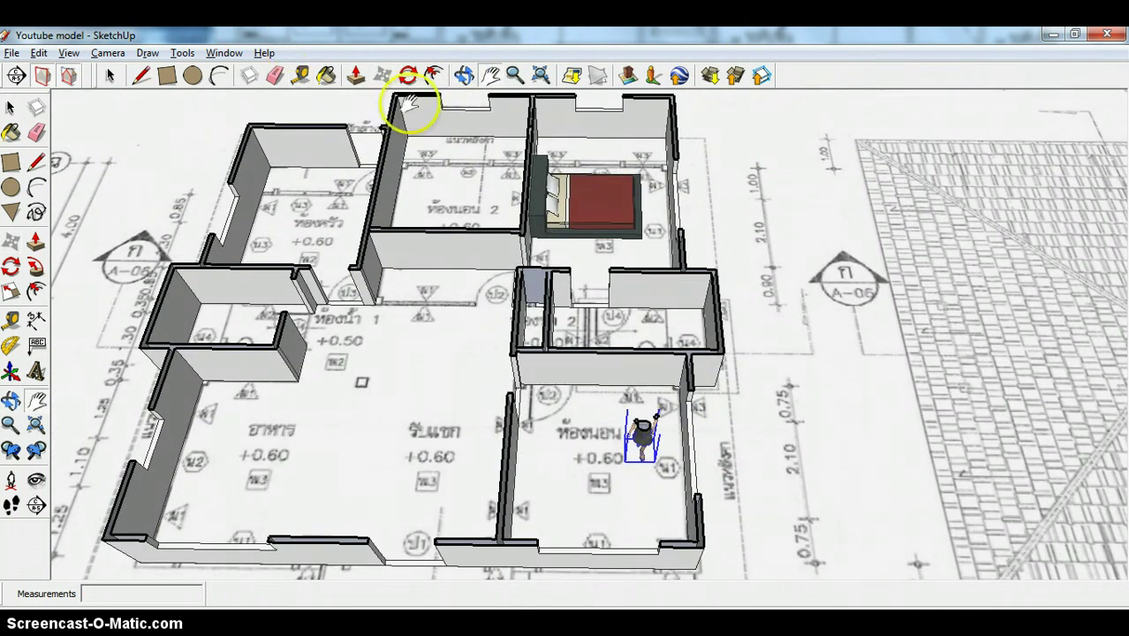
{"action": "left_click", "coordinate": [389, 78]}
{"action": "left_click", "coordinate": [631, 474]}
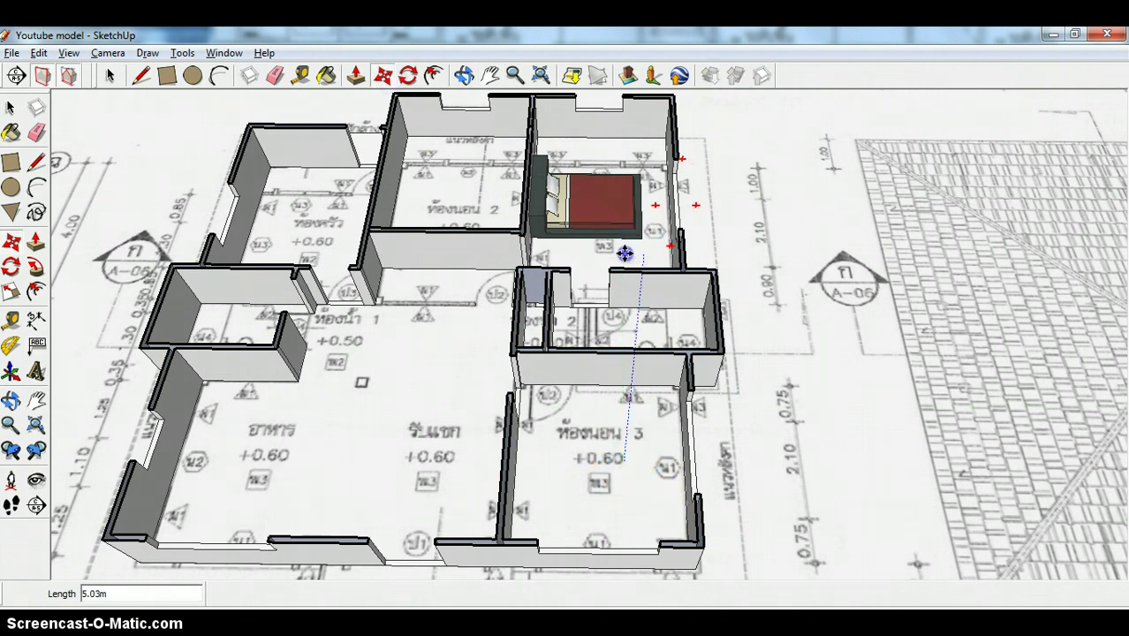
{"action": "left_click", "coordinate": [709, 265]}
{"action": "scroll", "coordinate": [855, 308], "scroll_direction": "down", "scroll_amount": 3}
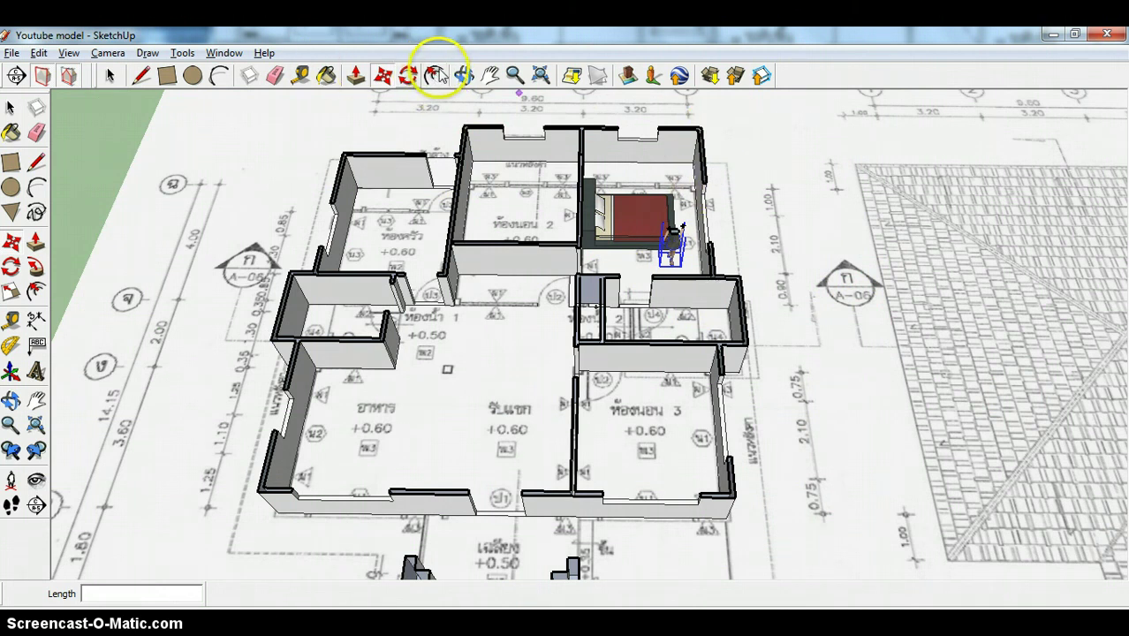
Move the sofa about 26.05 m by its base corner into the dining area, against the bathroom 1 wall, and deselect it
{"action": "left_click", "coordinate": [489, 75]}
{"action": "mouse_move", "coordinate": [953, 203]}
{"action": "left_mouse_down"}
{"action": "mouse_move", "coordinate": [911, 203]}
{"action": "mouse_move", "coordinate": [749, 263]}
{"action": "mouse_move", "coordinate": [521, 260]}
{"action": "mouse_move", "coordinate": [577, 254]}
{"action": "left_mouse_up"}
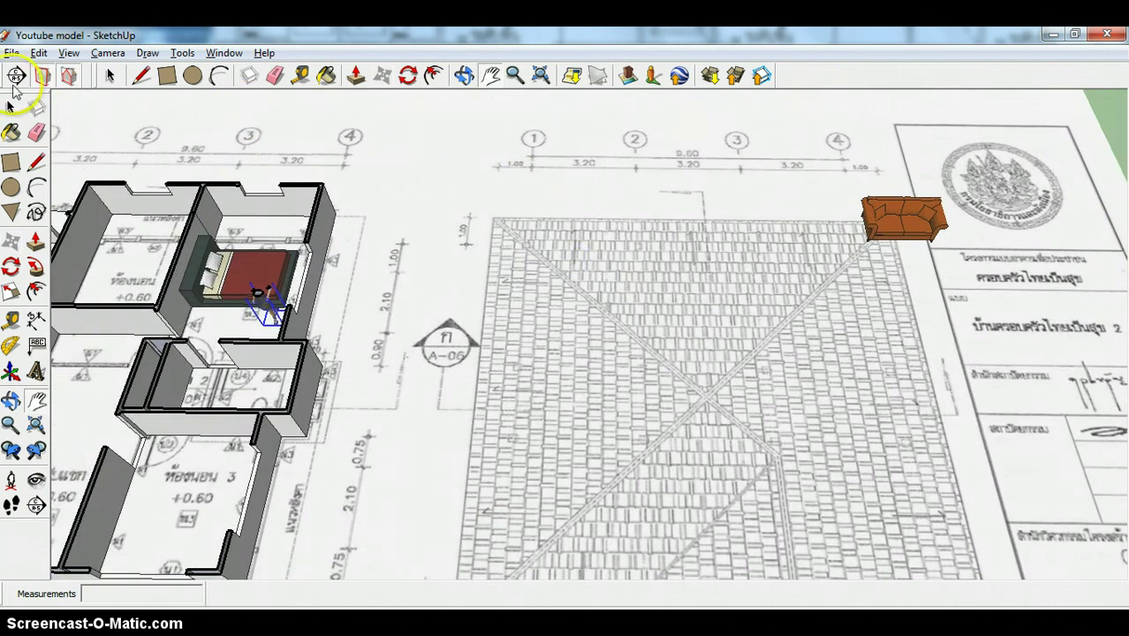
{"action": "left_click", "coordinate": [876, 241]}
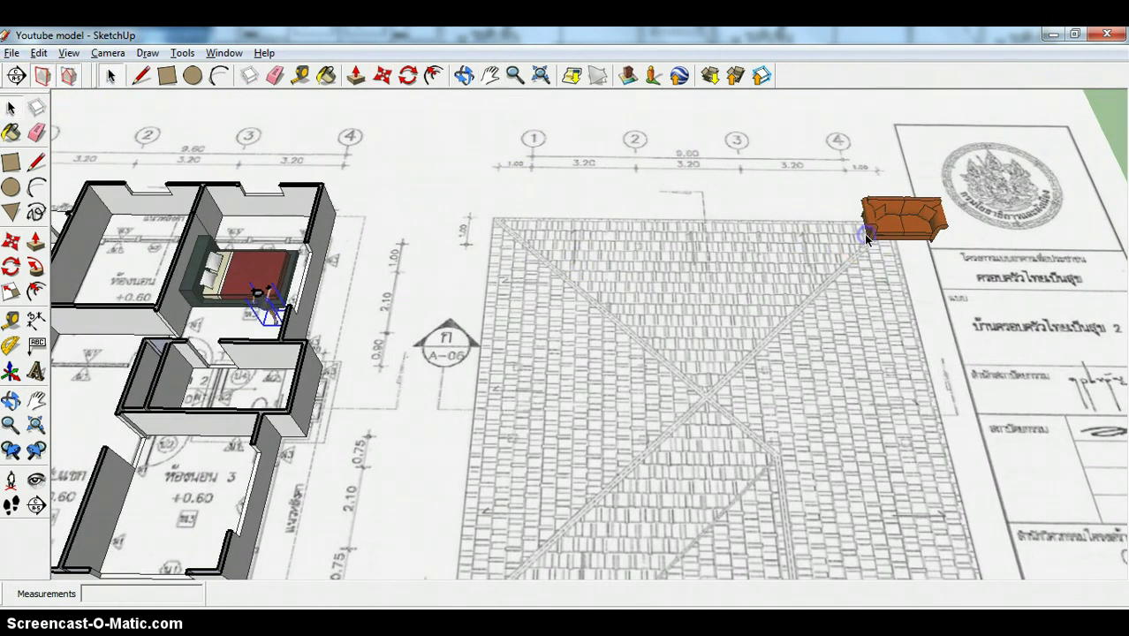
{"action": "left_click", "coordinate": [867, 235]}
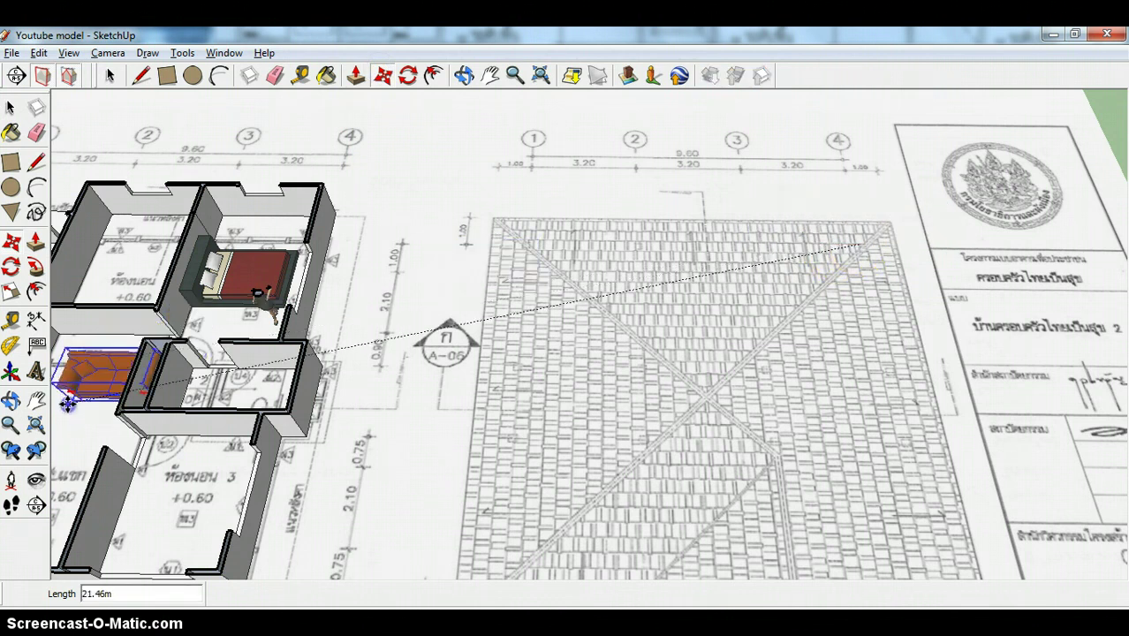
{"action": "middle_click_drag", "start_coordinate": [55, 409], "coordinate": [265, 410], "text": "shift"}
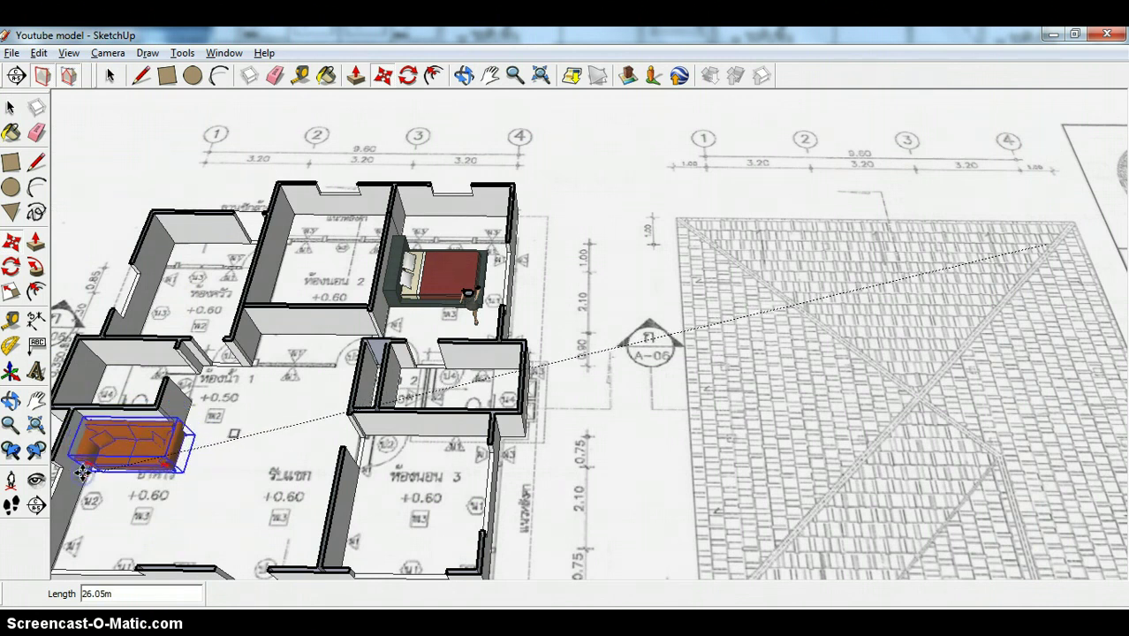
{"action": "left_click", "coordinate": [83, 473]}
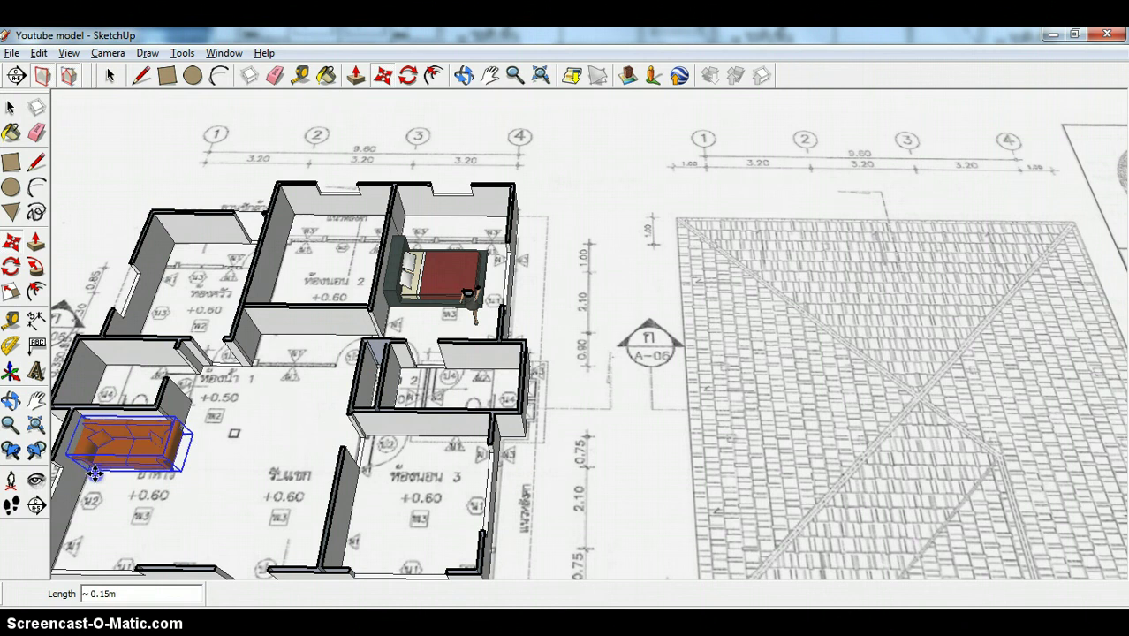
{"action": "left_click", "coordinate": [110, 76]}
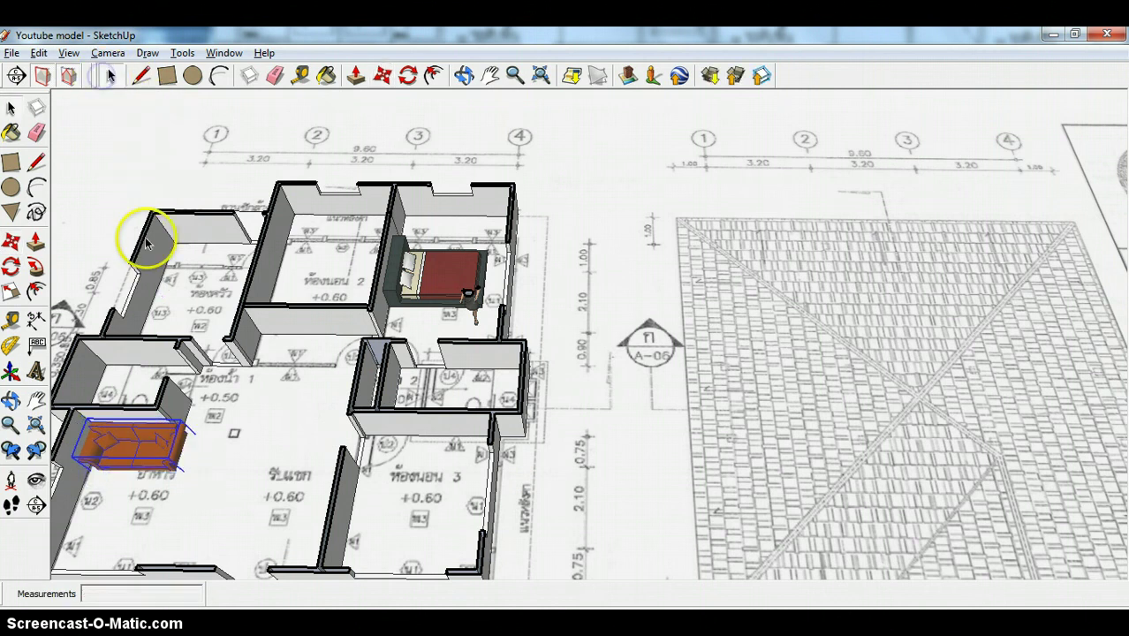
{"action": "left_click", "coordinate": [303, 379]}
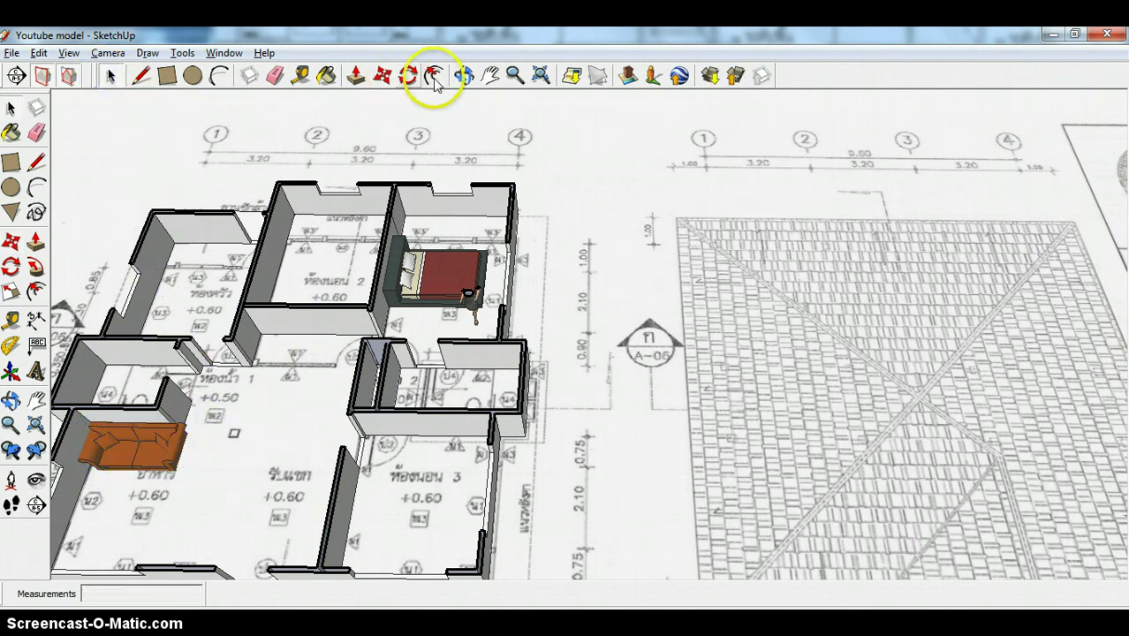
{"action": "left_click", "coordinate": [490, 75]}
{"action": "mouse_move", "coordinate": [612, 337]}
{"action": "left_mouse_down"}
{"action": "mouse_move", "coordinate": [789, 315]}
{"action": "mouse_move", "coordinate": [825, 278]}
{"action": "mouse_move", "coordinate": [694, 239]}
{"action": "mouse_move", "coordinate": [687, 213]}
{"action": "left_mouse_up"}
{"action": "left_click_drag", "start_coordinate": [543, 355], "coordinate": [793, 439]}
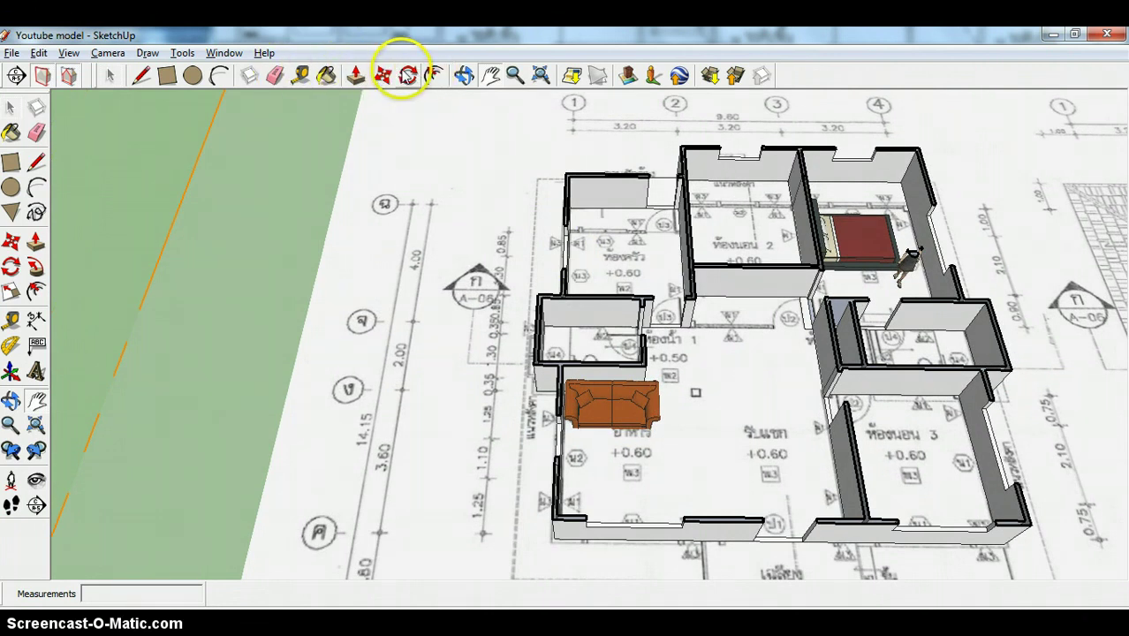
{"action": "left_click", "coordinate": [408, 76]}
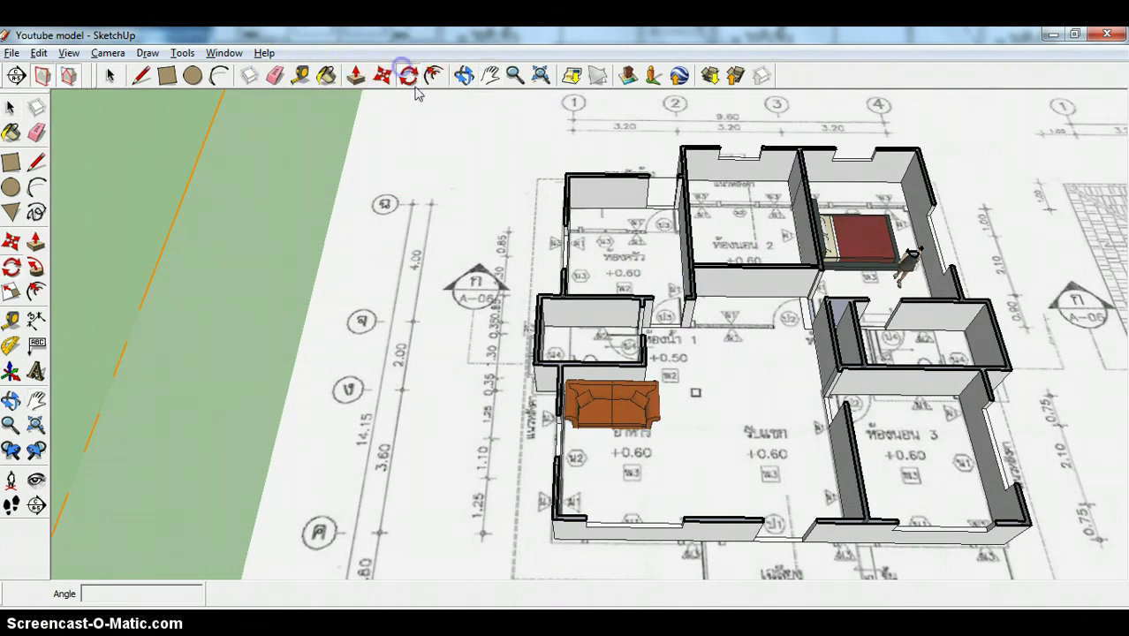
{"action": "left_click", "coordinate": [615, 394]}
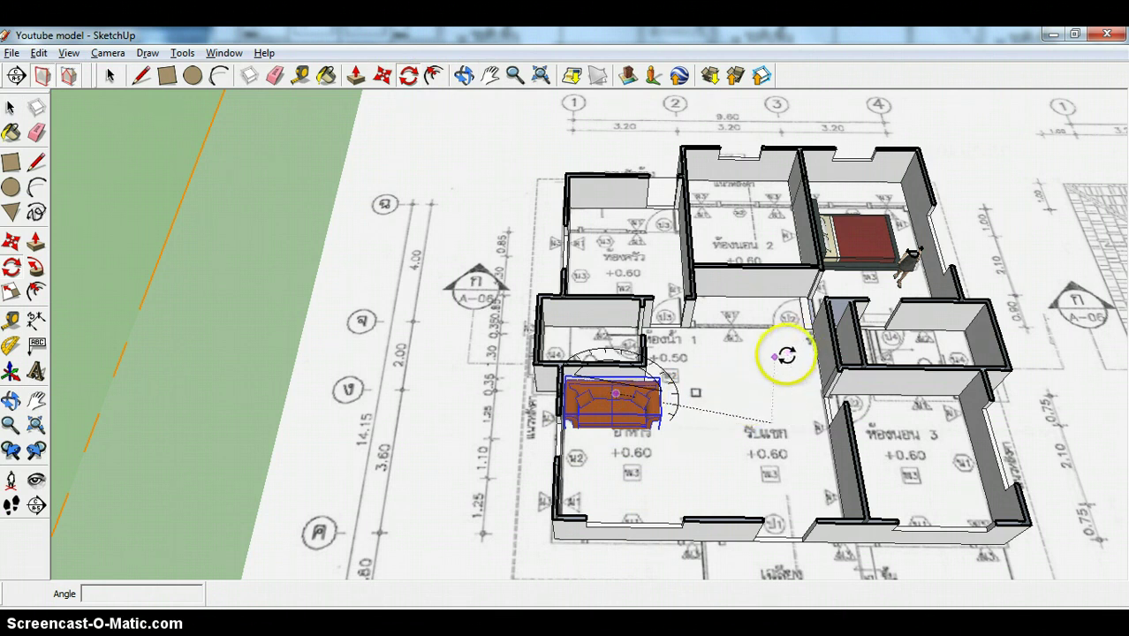
{"action": "key", "text": "Escape"}
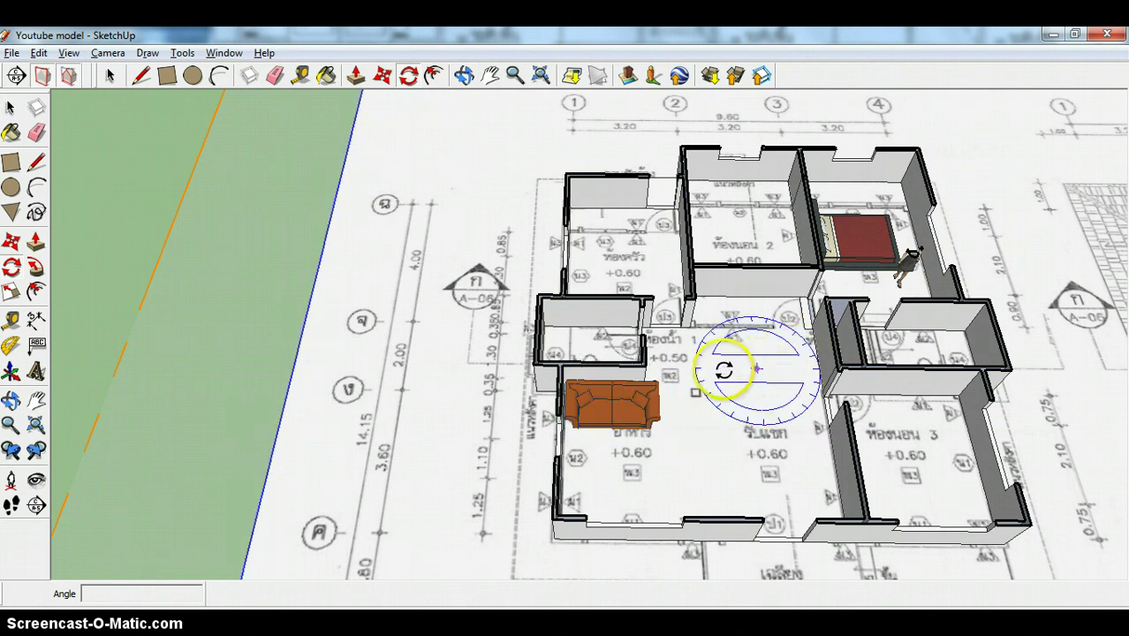
Switch to the standard Top view and rotate the sofa 90 degrees counterclockwise about a point near its centre
{"action": "left_click", "coordinate": [108, 53]}
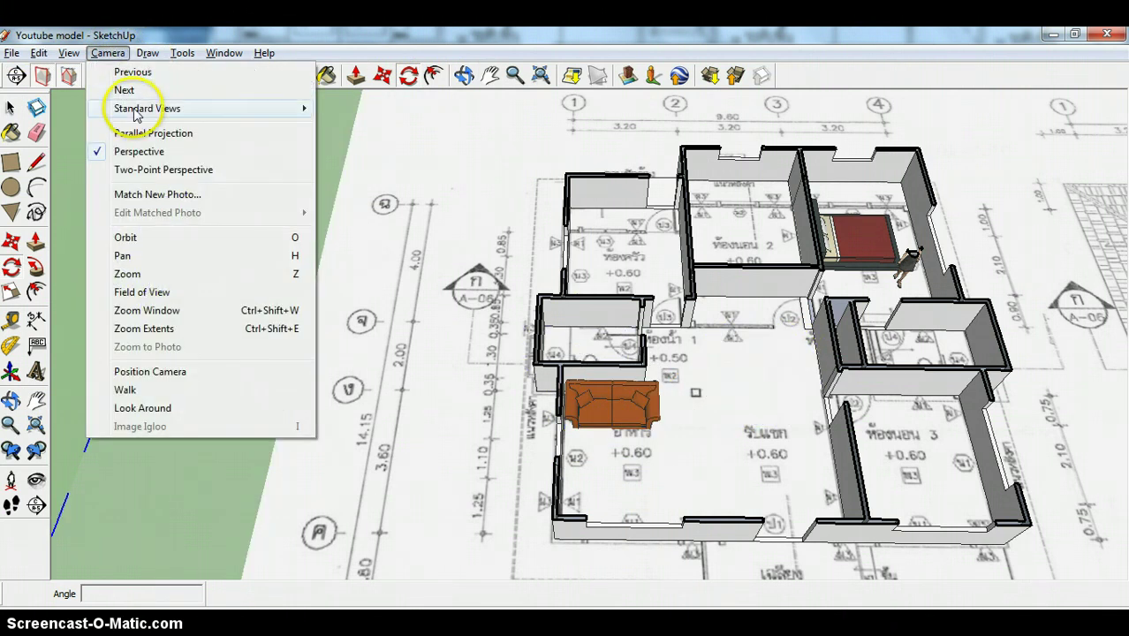
{"action": "mouse_move", "coordinate": [253, 112]}
{"action": "left_click", "coordinate": [351, 109]}
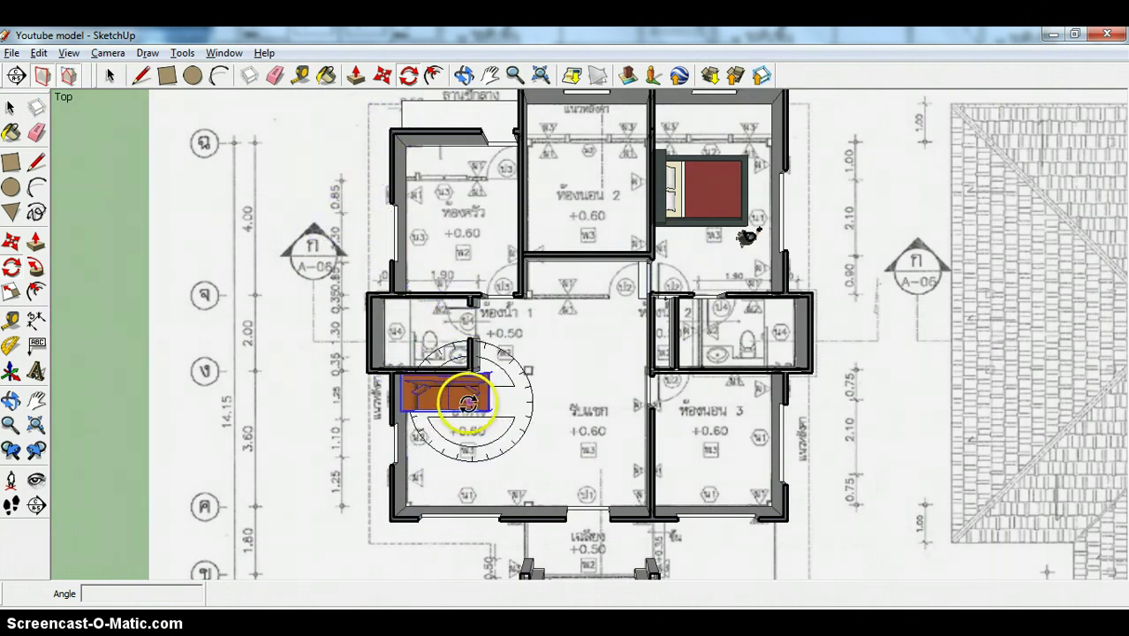
{"action": "left_click", "coordinate": [436, 400]}
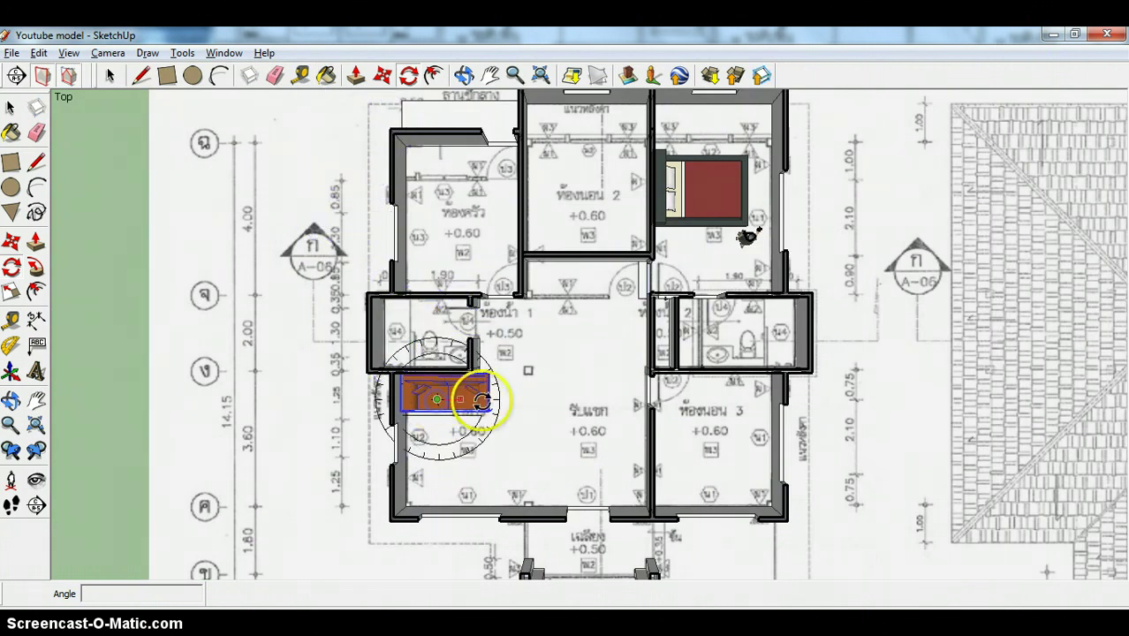
{"action": "left_click", "coordinate": [567, 399]}
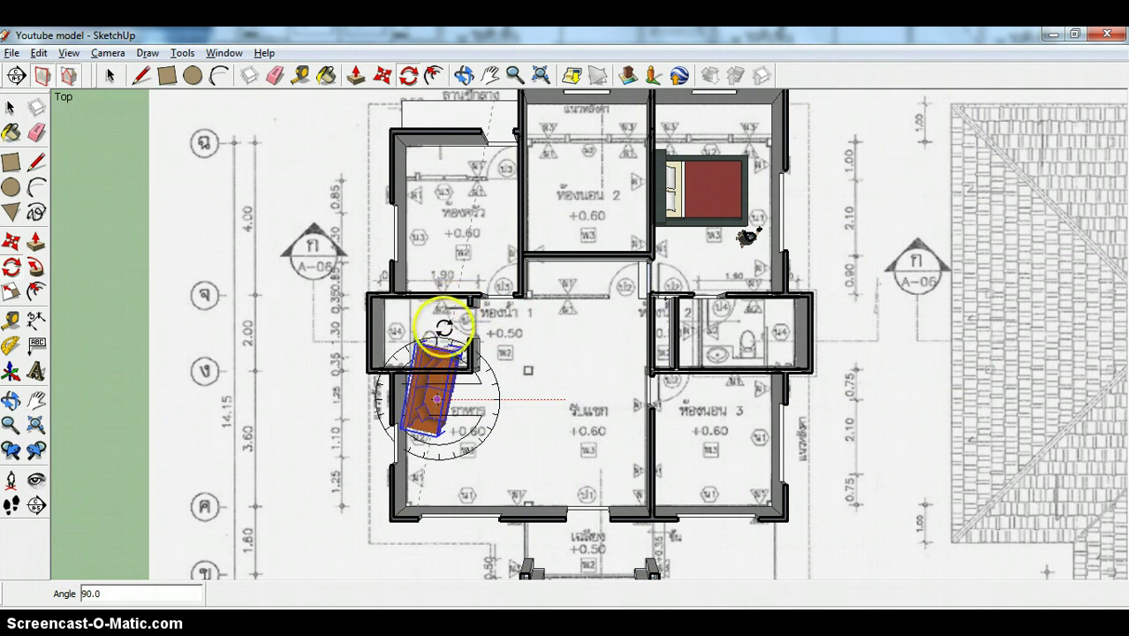
{"action": "left_click", "coordinate": [436, 332]}
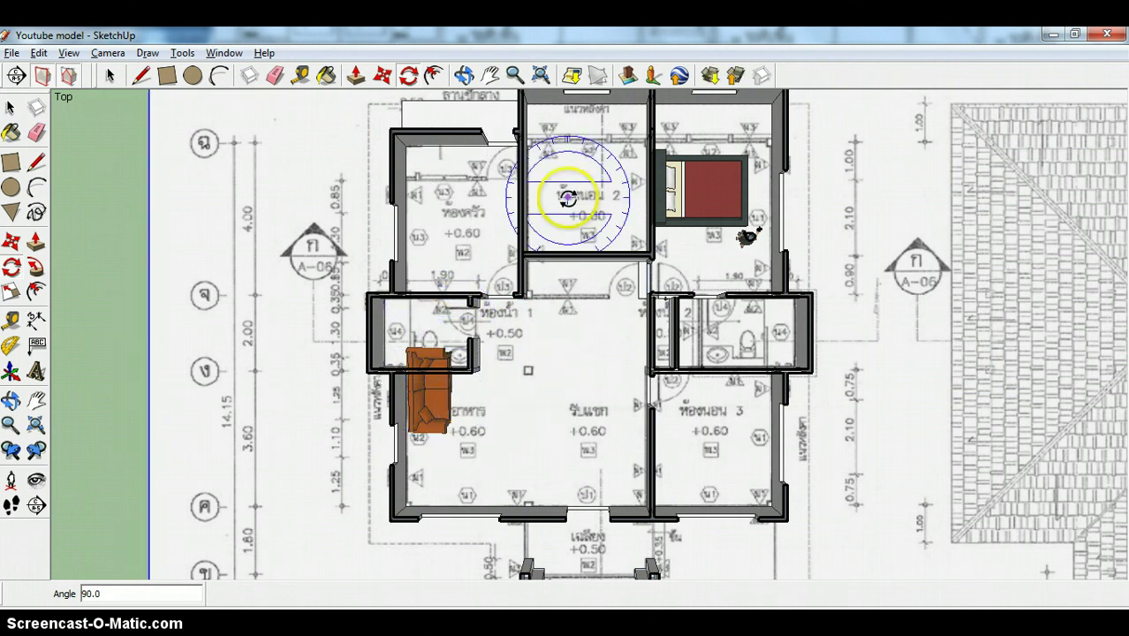
Select the sofa and undo its rotation and the small move made before it
{"action": "left_click", "coordinate": [381, 78]}
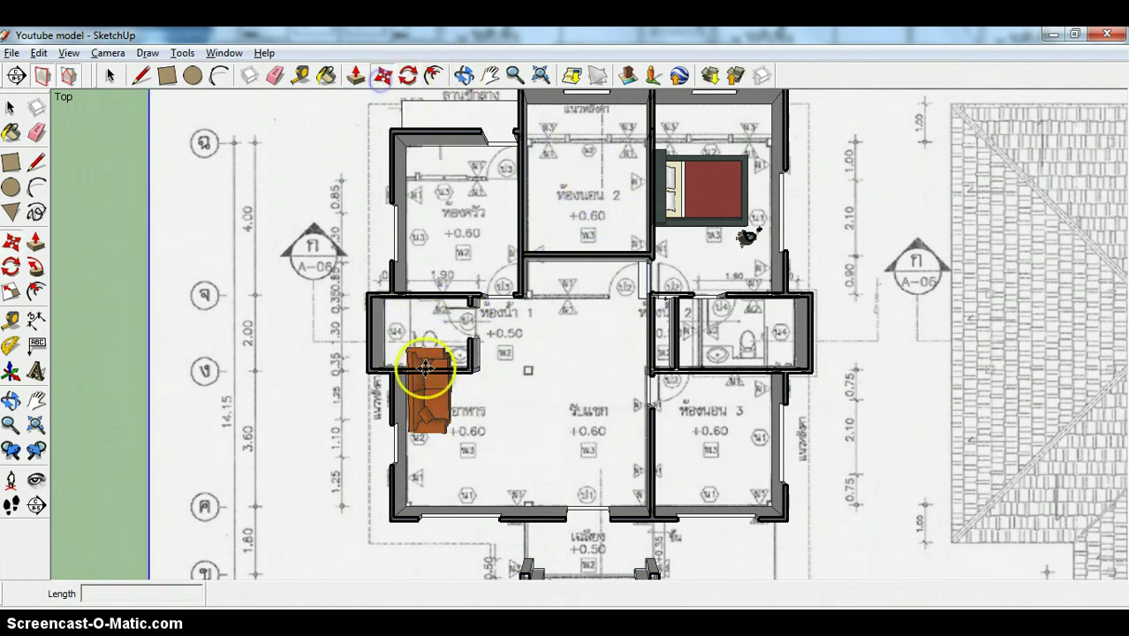
{"action": "left_click", "coordinate": [464, 78]}
{"action": "left_click_drag", "start_coordinate": [514, 239], "coordinate": [505, 108]}
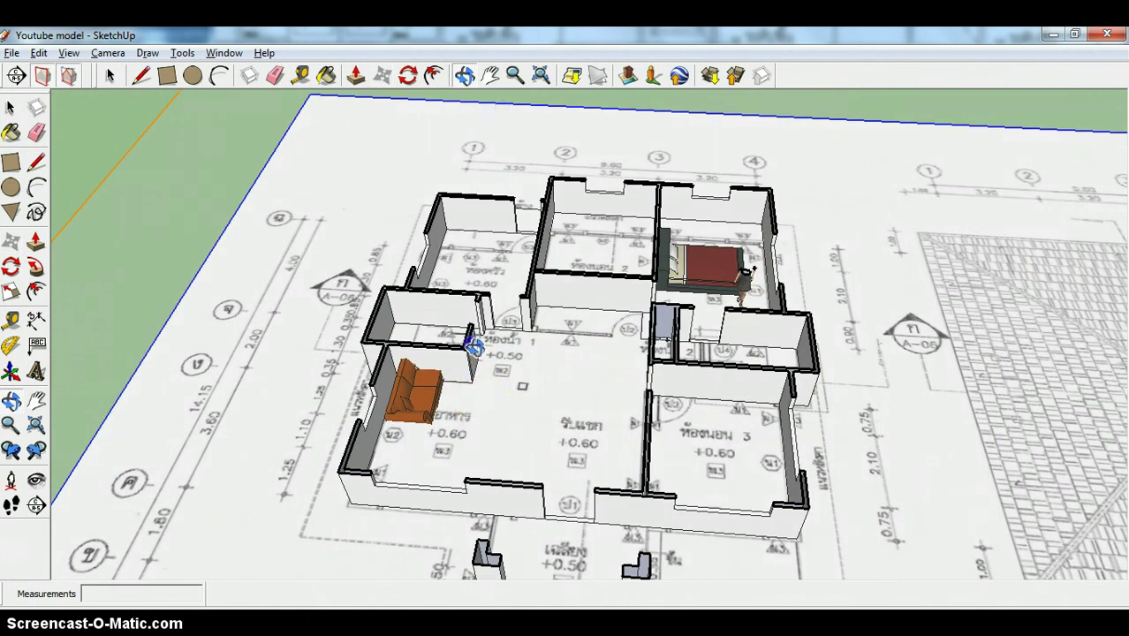
{"action": "left_click_drag", "start_coordinate": [469, 333], "coordinate": [455, 300]}
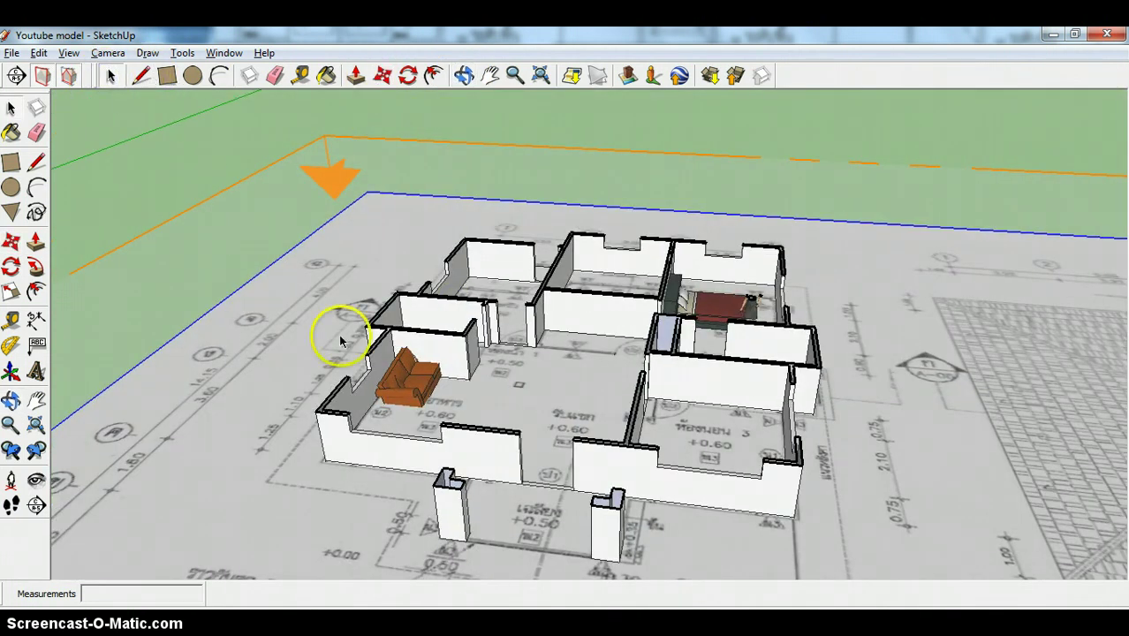
{"action": "left_click", "coordinate": [421, 394]}
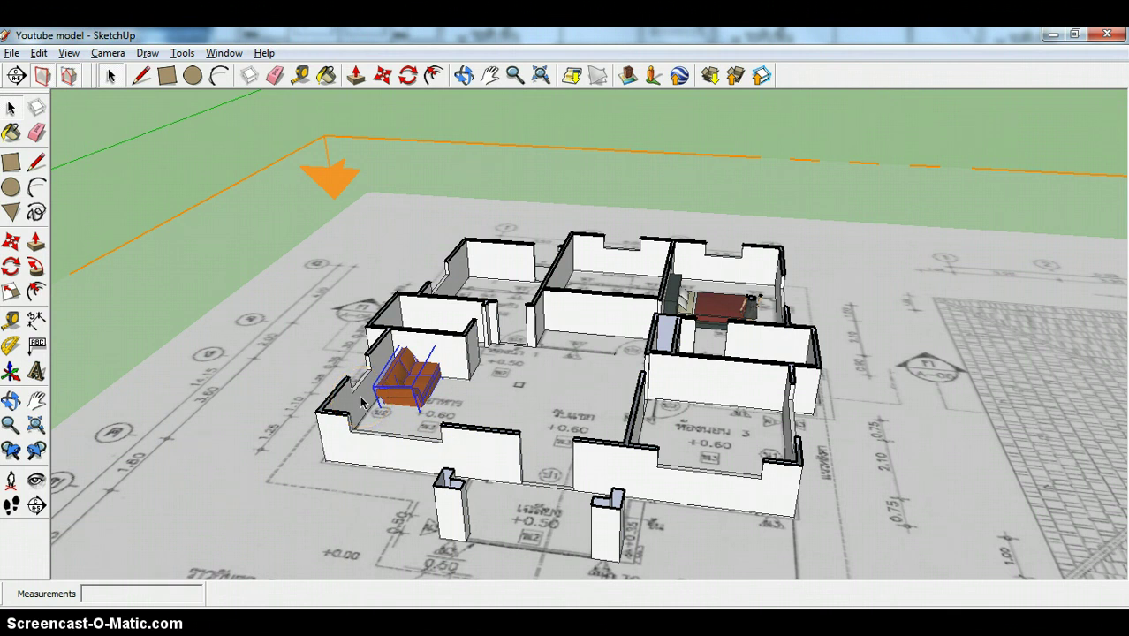
{"action": "key", "text": "ctrl+z"}
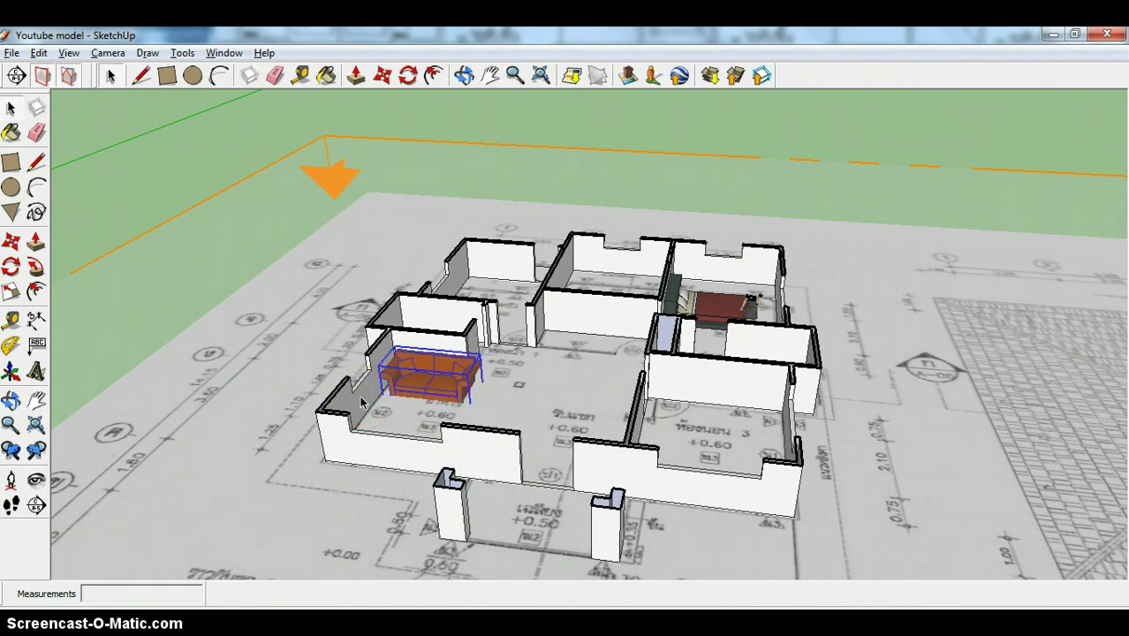
{"action": "key", "text": "ctrl+z"}
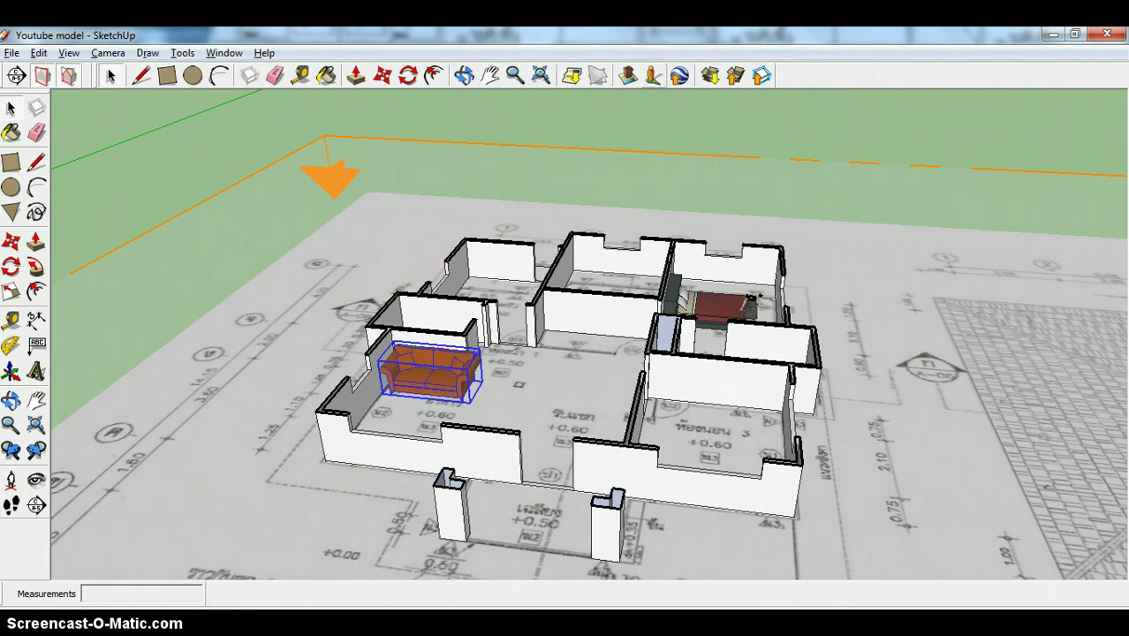
In the standard Top view, rotate the selected sofa 90 degrees counterclockwise about a point near its centre
{"action": "left_click", "coordinate": [463, 78]}
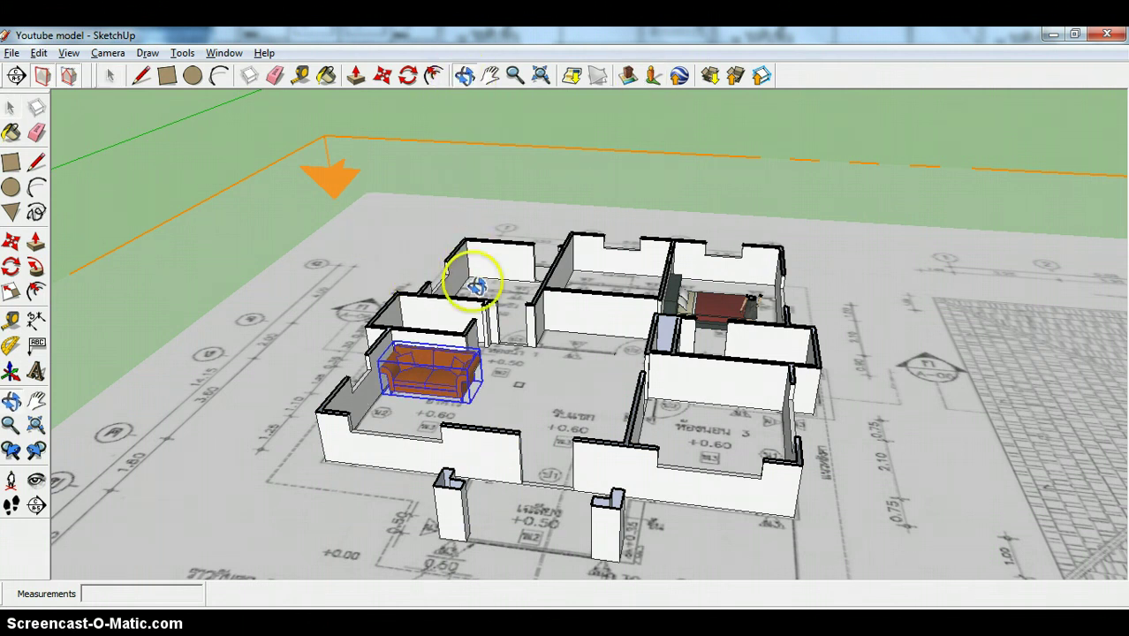
{"action": "left_click", "coordinate": [108, 53]}
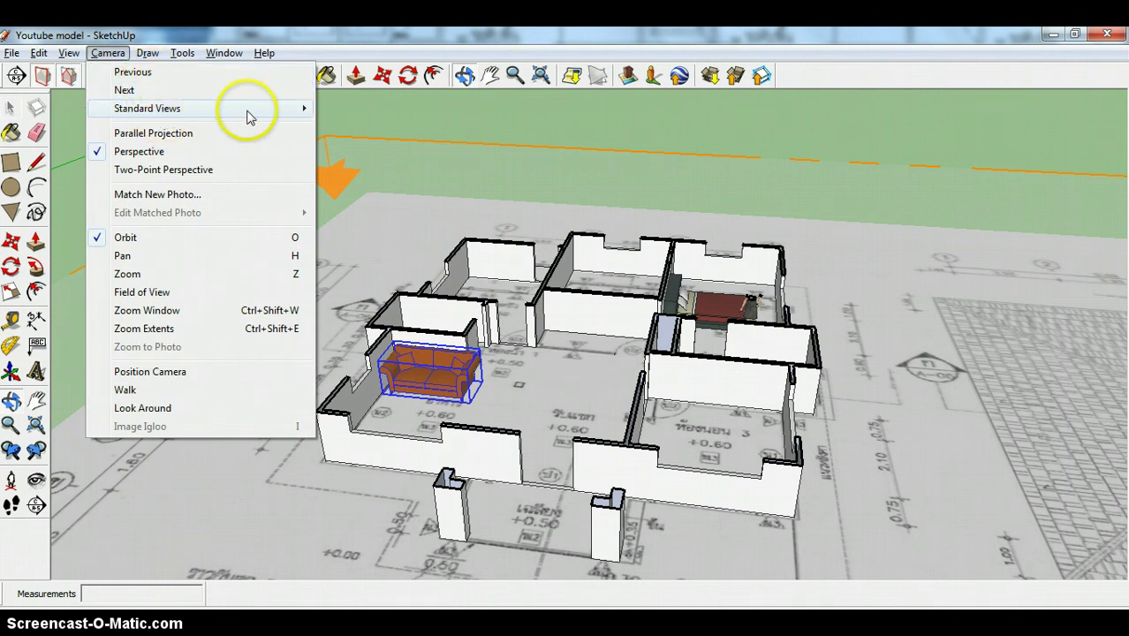
{"action": "mouse_move", "coordinate": [247, 110]}
{"action": "left_click", "coordinate": [391, 109]}
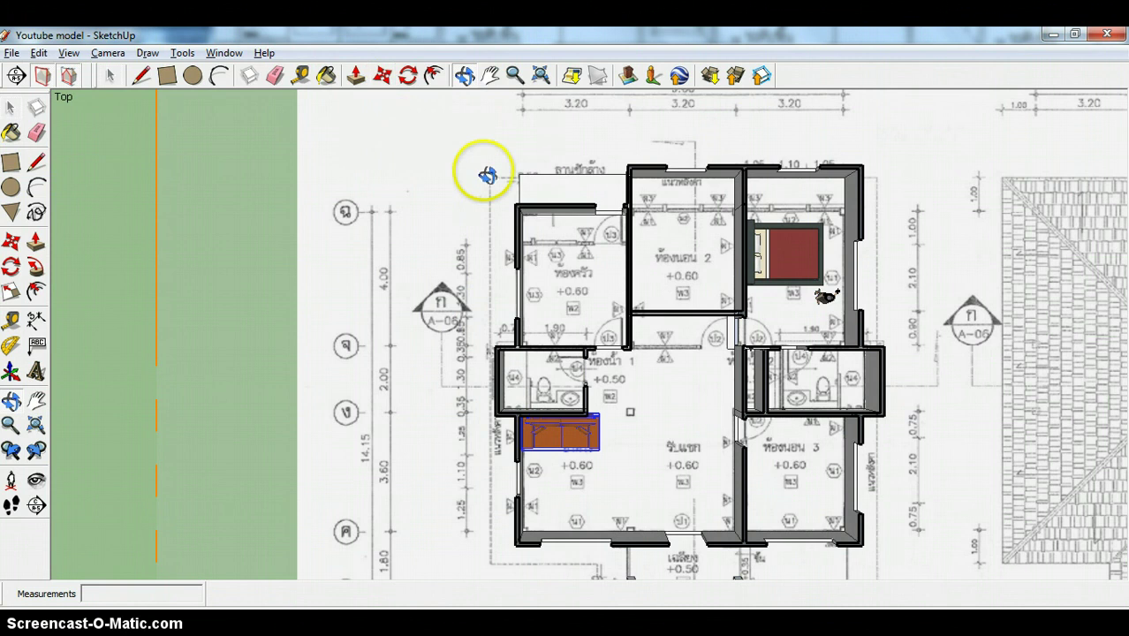
{"action": "scroll", "coordinate": [627, 351], "scroll_direction": "up", "scroll_amount": 5}
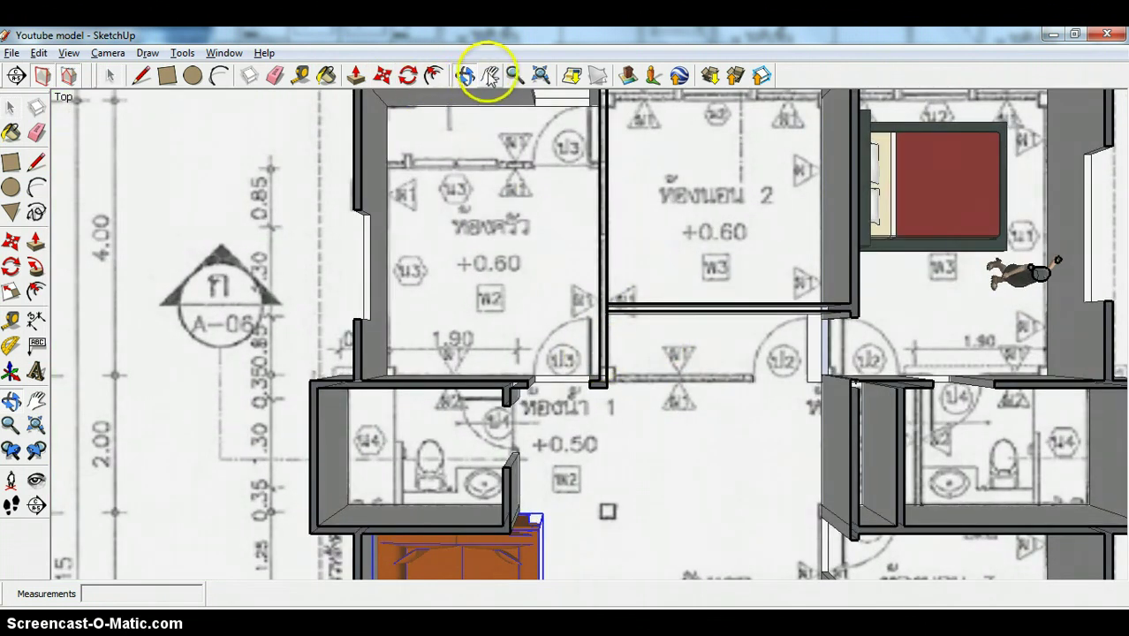
{"action": "left_click", "coordinate": [490, 76]}
{"action": "left_click_drag", "start_coordinate": [190, 327], "coordinate": [278, 40]}
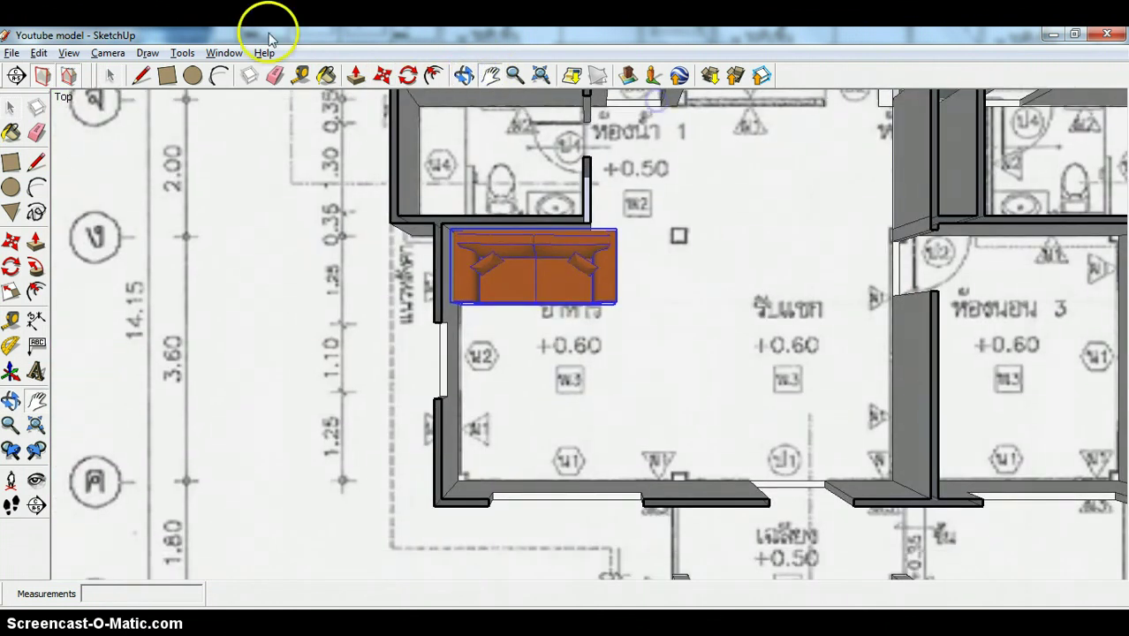
{"action": "left_click", "coordinate": [408, 75]}
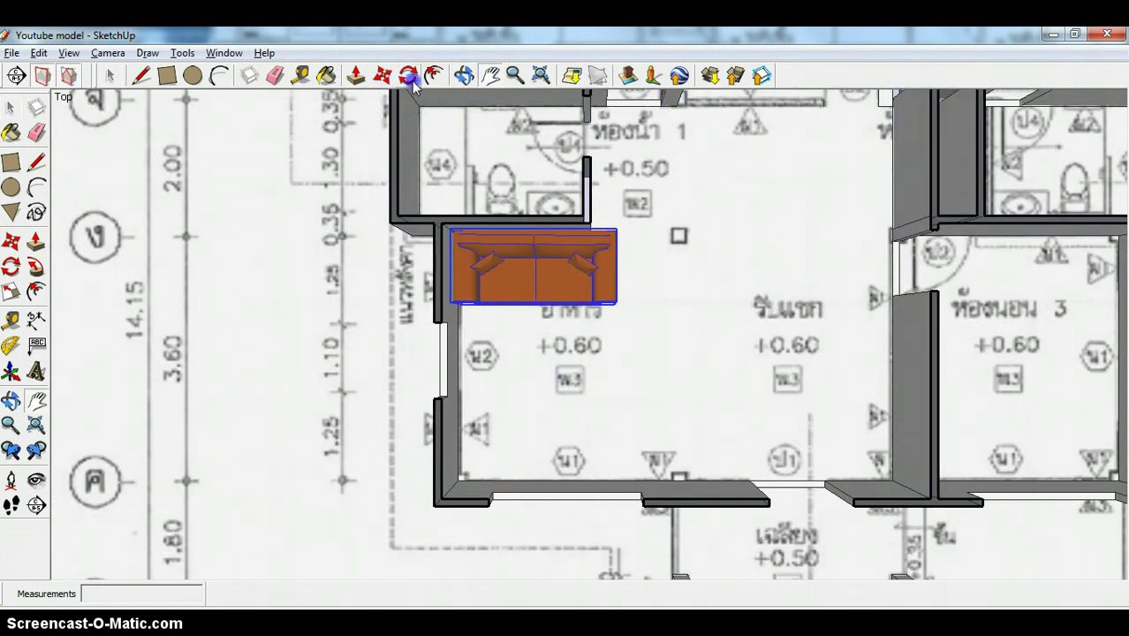
{"action": "left_click", "coordinate": [528, 267]}
{"action": "left_click", "coordinate": [773, 276]}
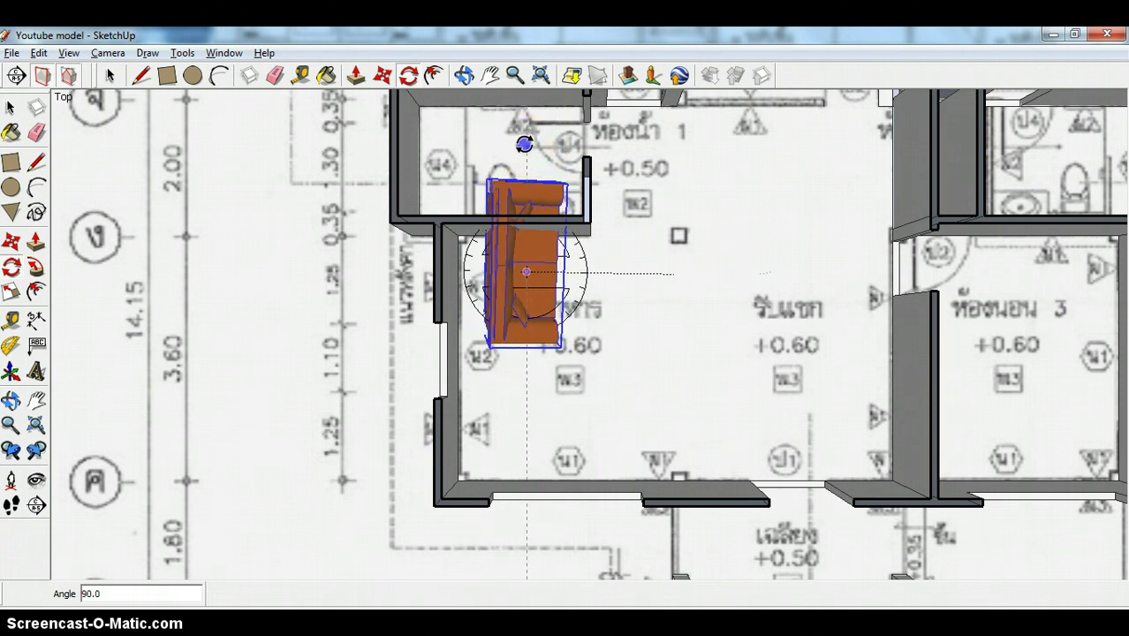
{"action": "left_click", "coordinate": [525, 143]}
Check the rotated sofa against the bathroom wall in a perspective view and undo its rotation
{"action": "left_click", "coordinate": [464, 76]}
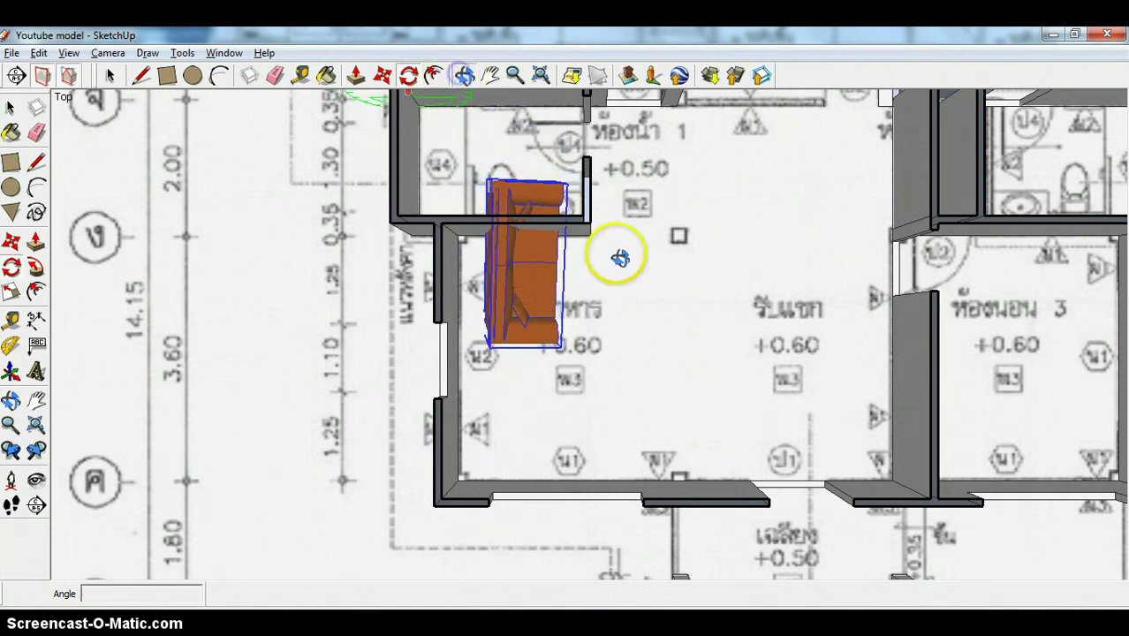
{"action": "left_click_drag", "start_coordinate": [621, 257], "coordinate": [595, 292]}
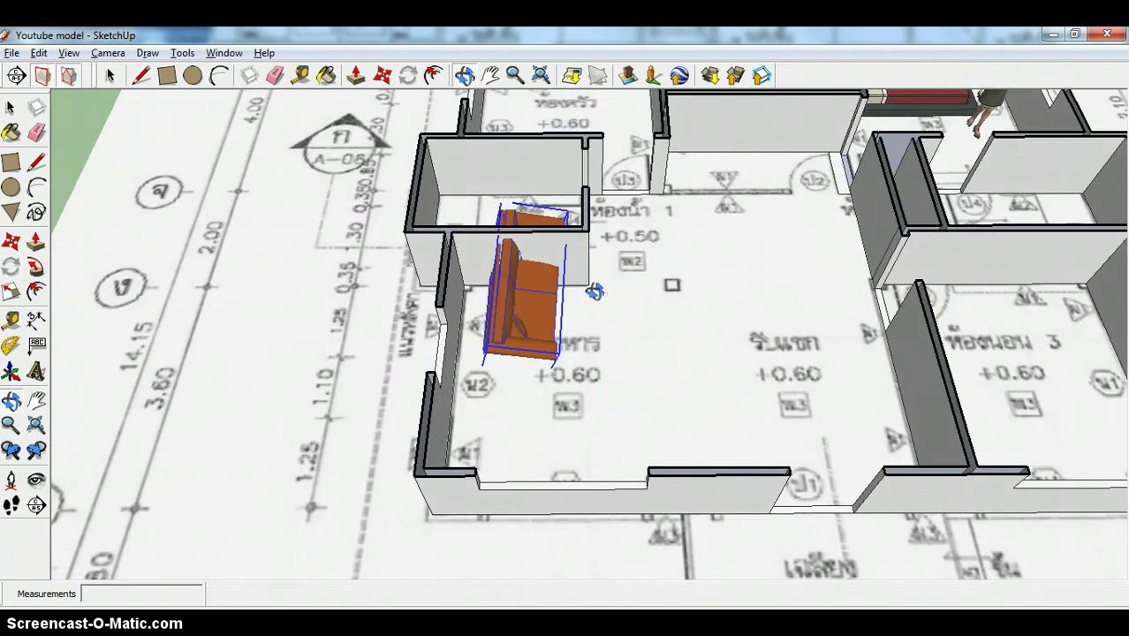
{"action": "key", "text": "ctrl+z"}
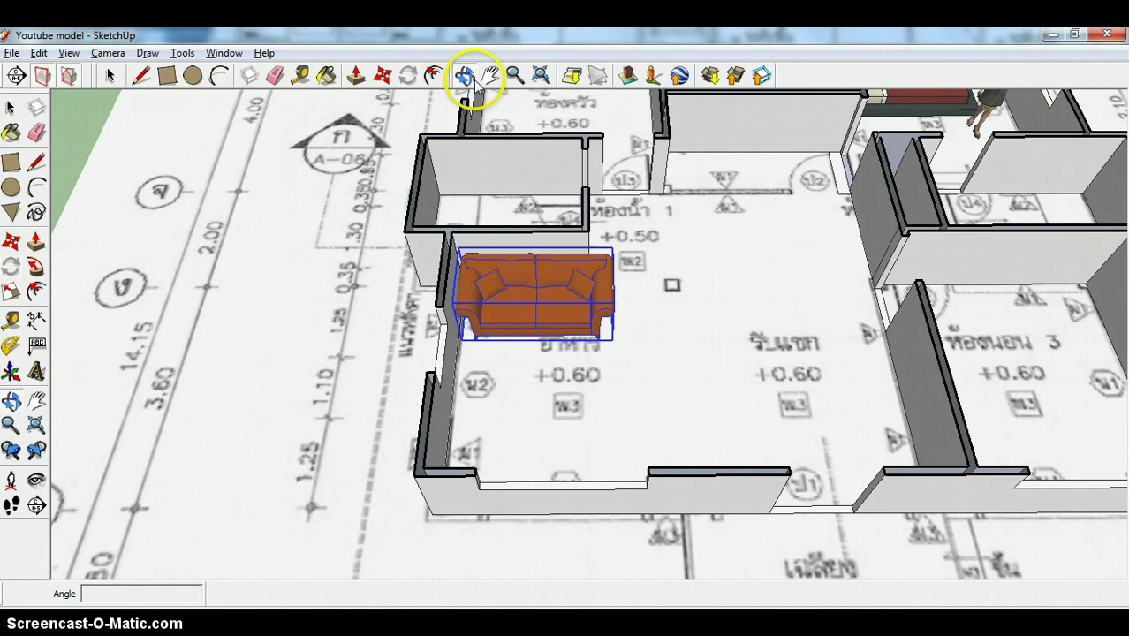
Move the sofa about 3.67 m by its base corner out of the dining area to the open ground outside the window wall
{"action": "left_click", "coordinate": [383, 78]}
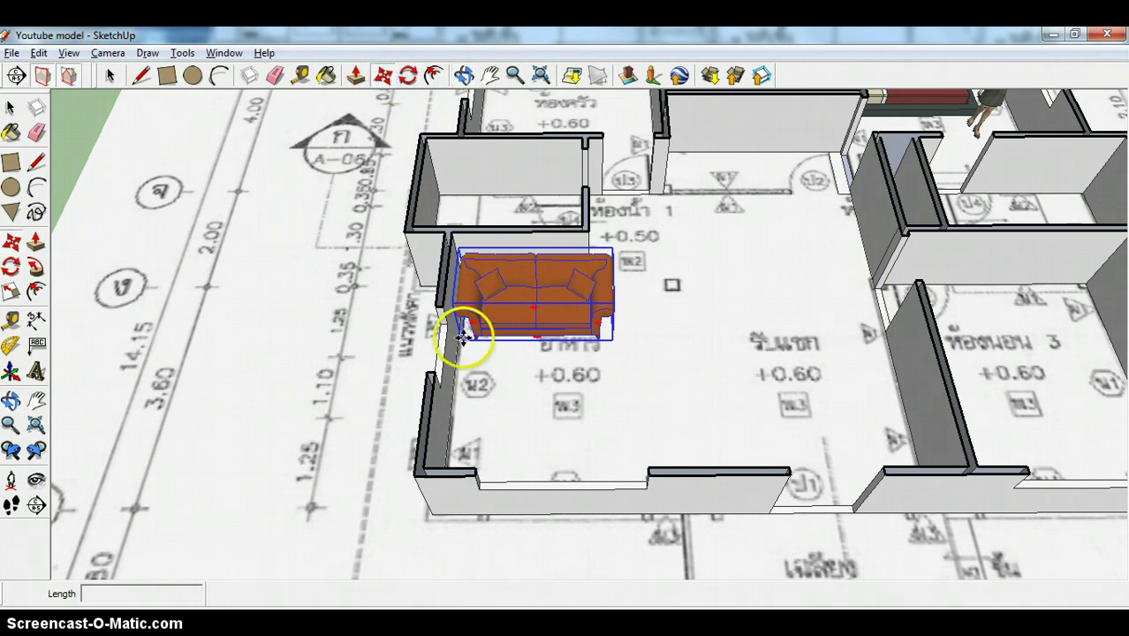
{"action": "left_click", "coordinate": [461, 342]}
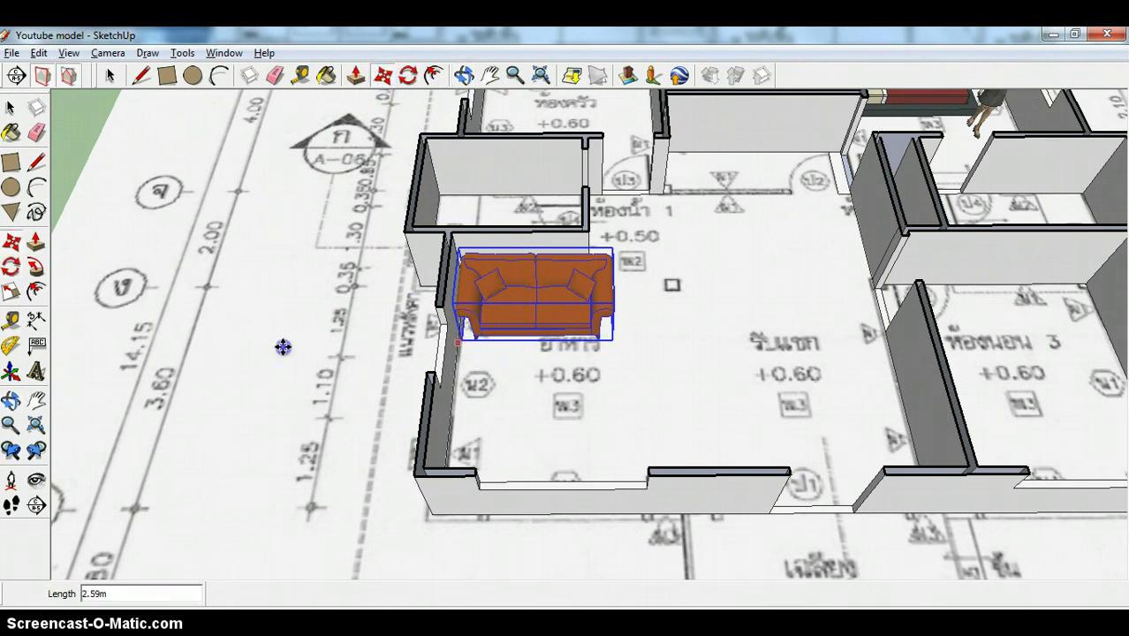
{"action": "left_click", "coordinate": [209, 343]}
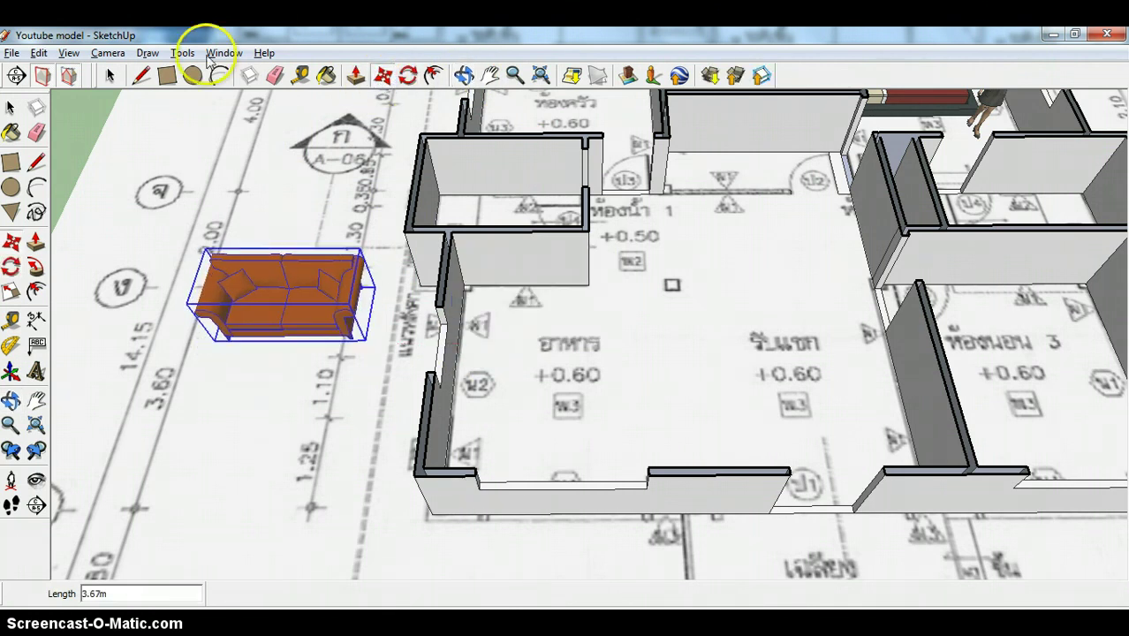
From the standard Top view, rotate the sofa 90 degrees counterclockwise on the ground about a point just beyond its outer end
{"action": "left_click", "coordinate": [108, 53]}
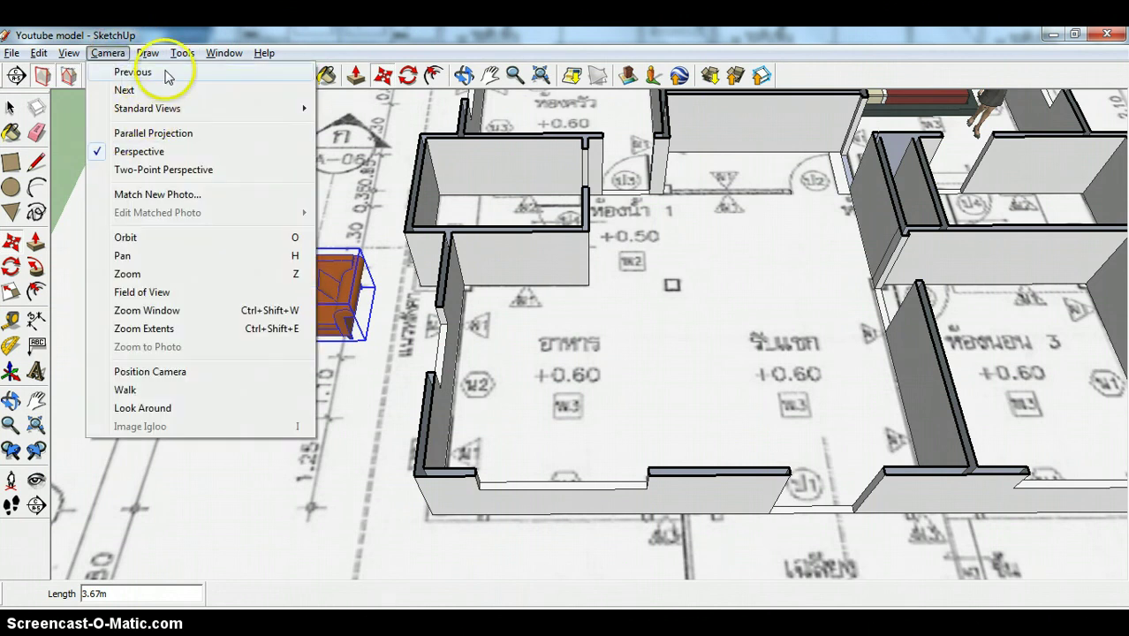
{"action": "mouse_move", "coordinate": [291, 108]}
{"action": "left_click", "coordinate": [346, 108]}
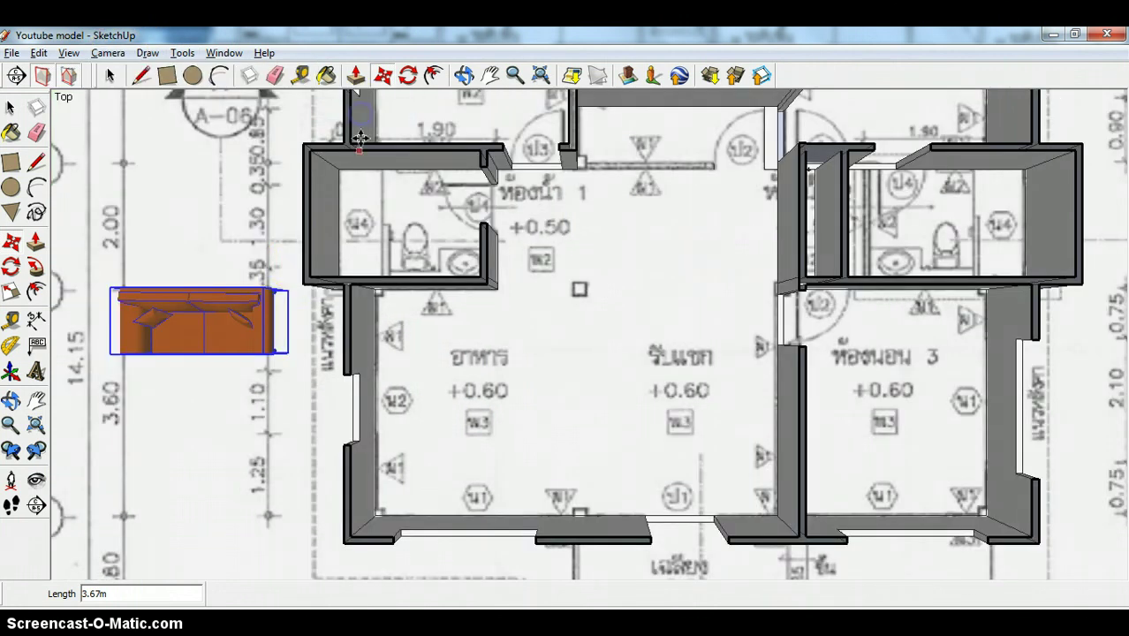
{"action": "left_click", "coordinate": [464, 75]}
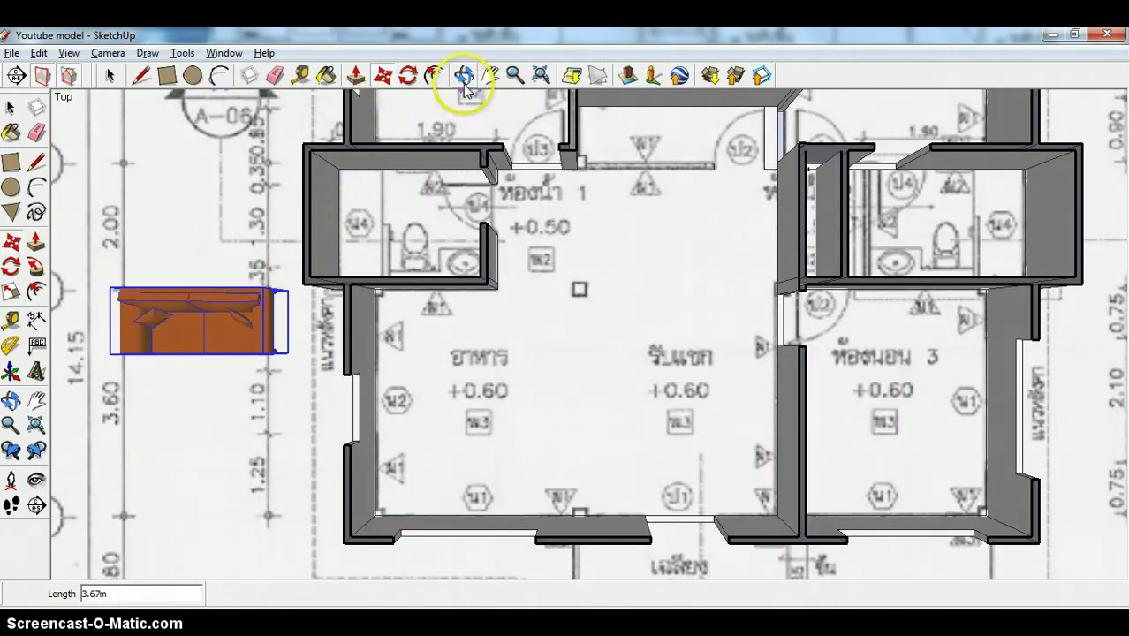
{"action": "left_click_drag", "start_coordinate": [353, 196], "coordinate": [217, 185]}
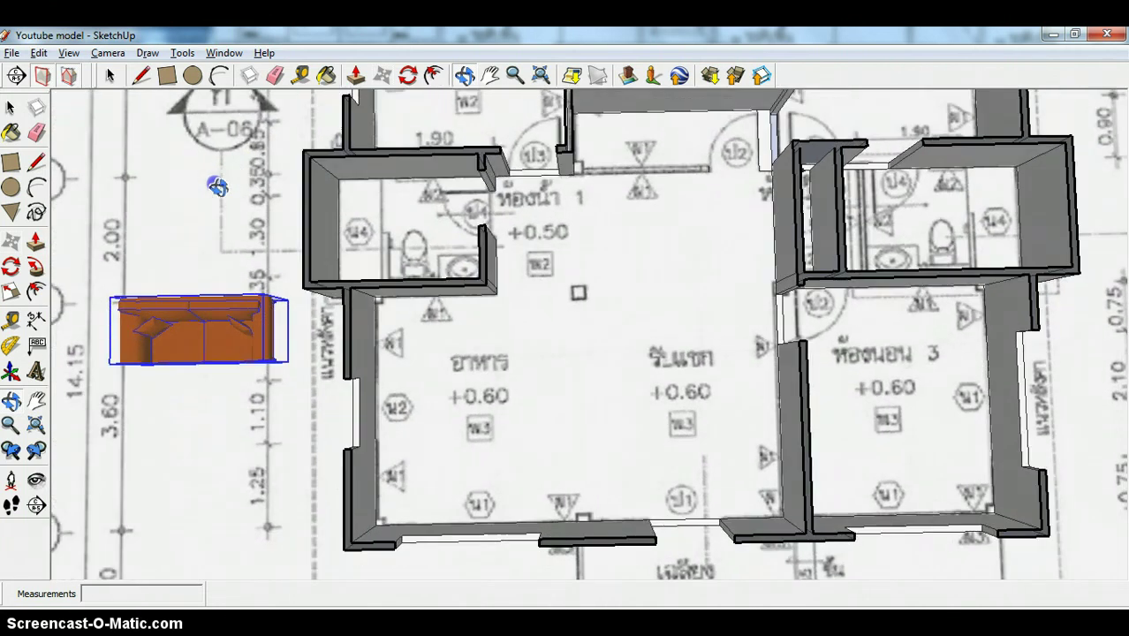
{"action": "left_click", "coordinate": [494, 76]}
{"action": "left_click_drag", "start_coordinate": [330, 245], "coordinate": [843, 268]}
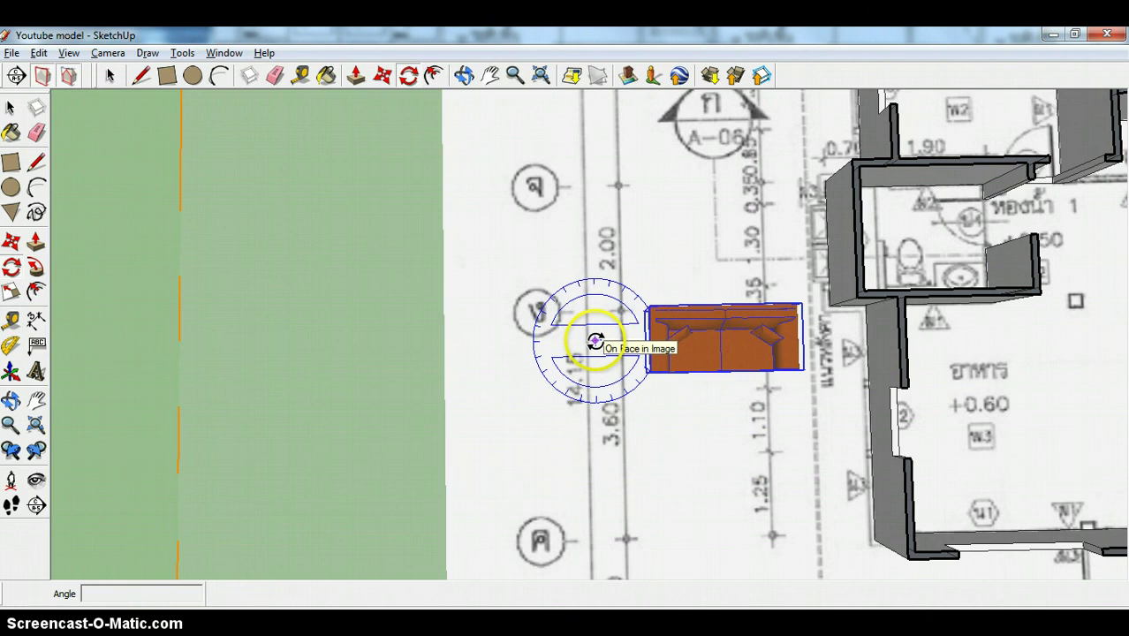
{"action": "left_click", "coordinate": [626, 339]}
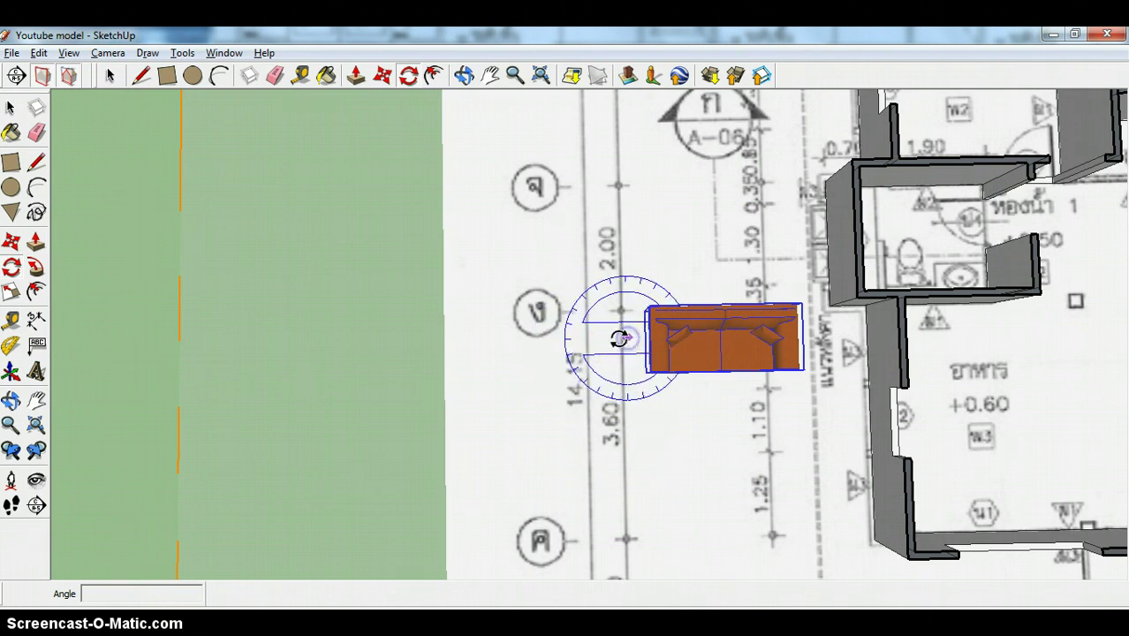
{"action": "left_click_drag", "start_coordinate": [500, 340], "coordinate": [624, 446]}
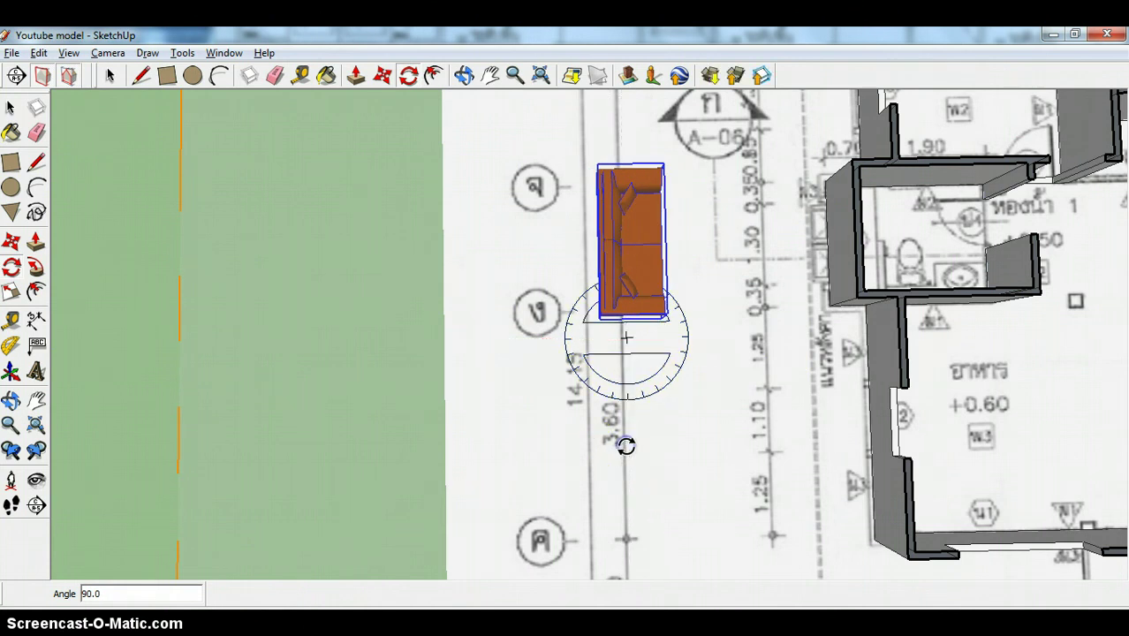
Move the rotated sofa about 5.97 m by its base corner back into the dining area
{"action": "left_click", "coordinate": [469, 78]}
{"action": "left_click_drag", "start_coordinate": [557, 169], "coordinate": [547, 32]}
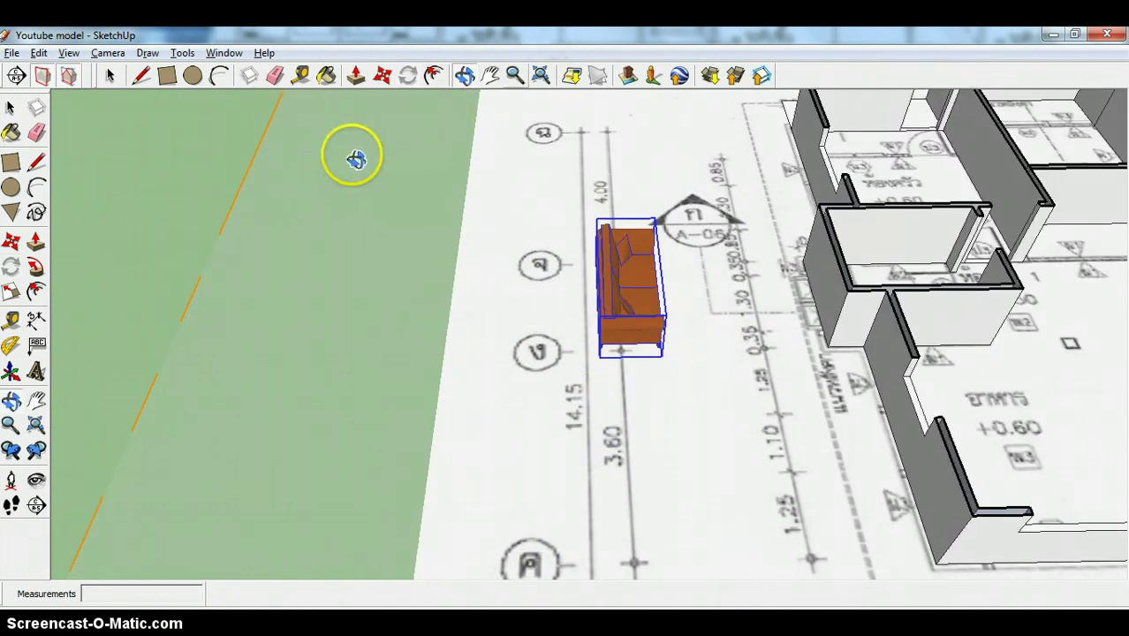
{"action": "left_click", "coordinate": [382, 75]}
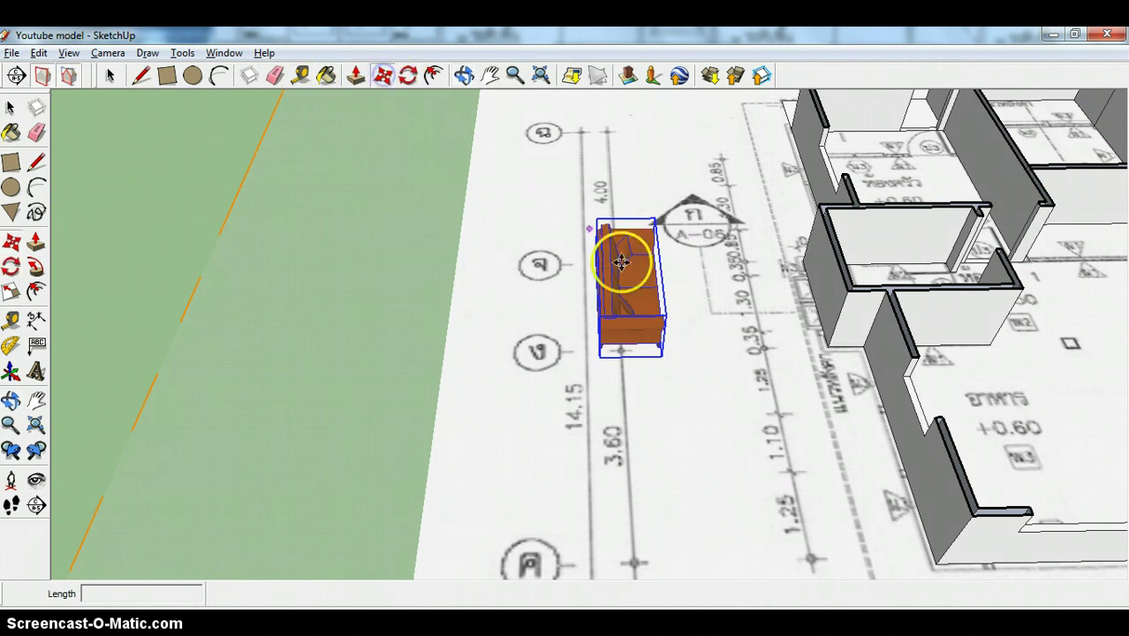
{"action": "left_click", "coordinate": [663, 356]}
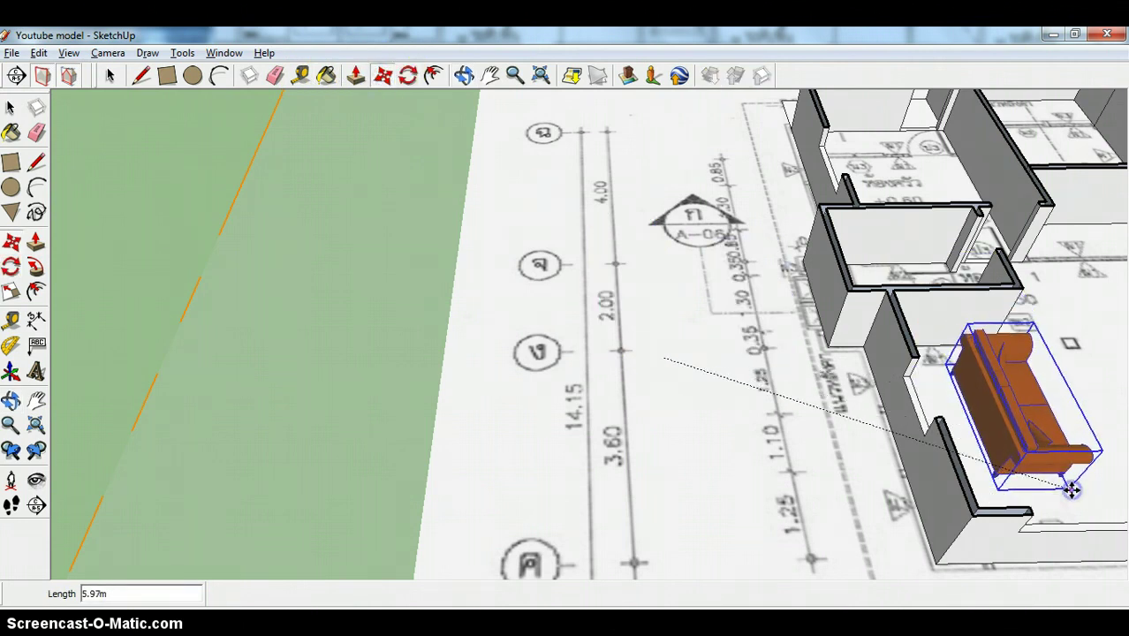
{"action": "left_click", "coordinate": [1071, 489]}
Move the sofa about 1.18 m by its rear base corner against the dining area's exterior window wall
{"action": "left_click", "coordinate": [453, 79]}
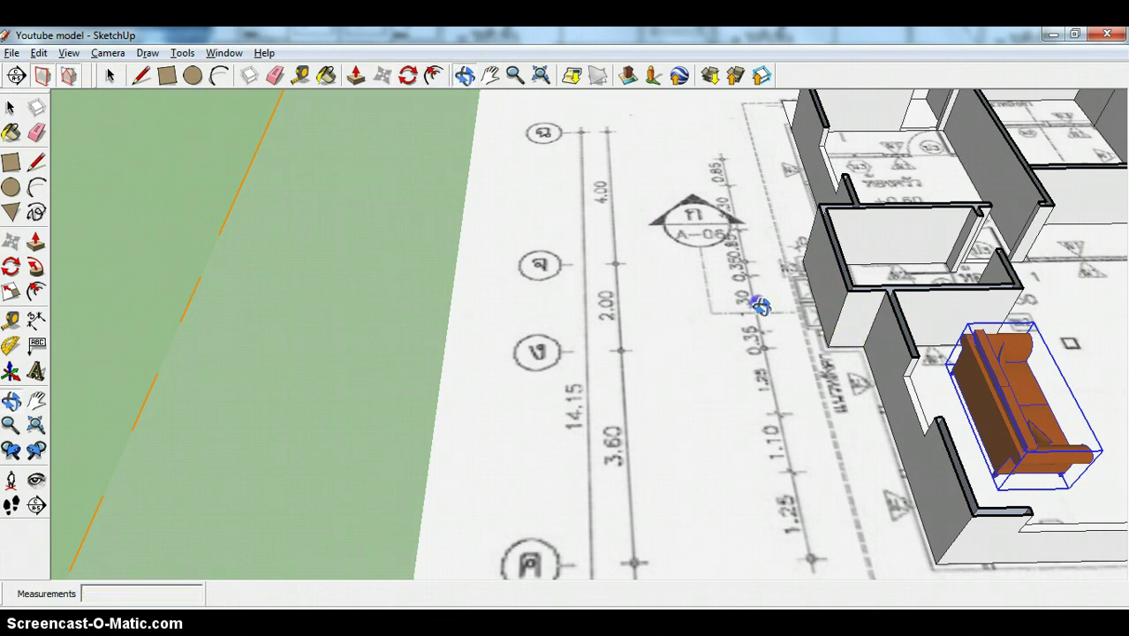
{"action": "left_click_drag", "start_coordinate": [759, 304], "coordinate": [722, 241]}
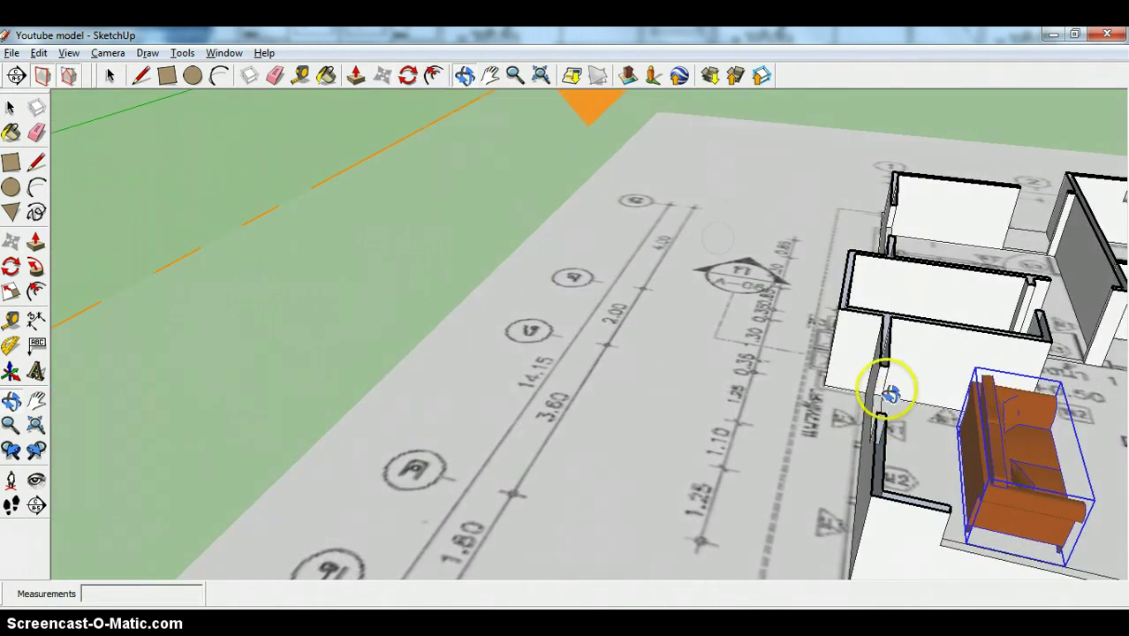
{"action": "scroll", "coordinate": [888, 396], "scroll_direction": "up", "scroll_amount": 2}
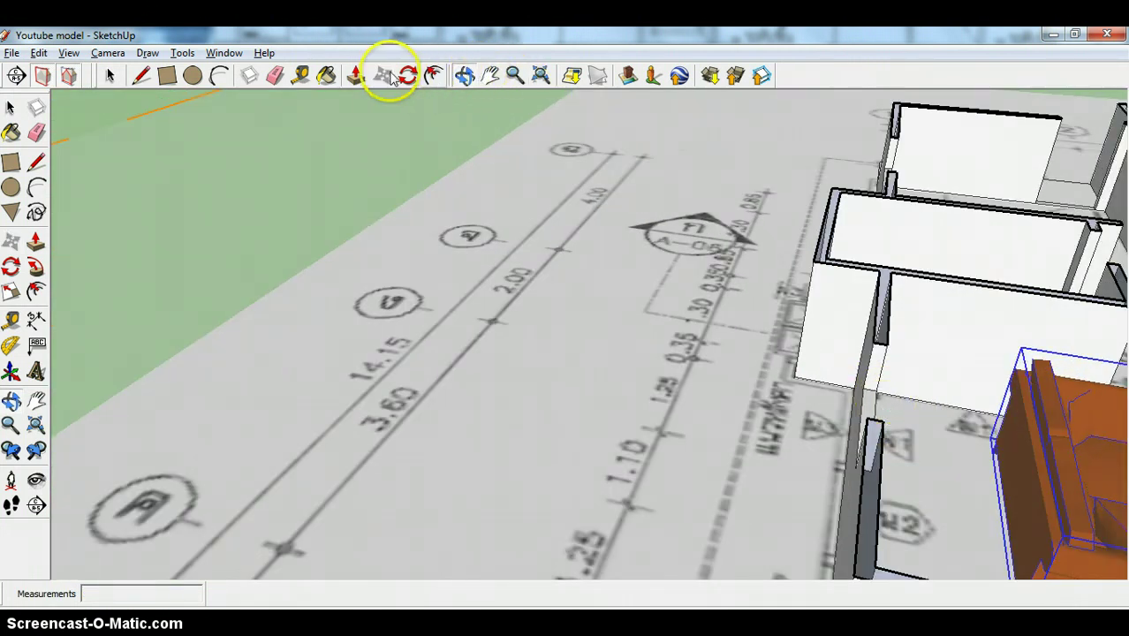
{"action": "left_click", "coordinate": [491, 77]}
{"action": "left_click_drag", "start_coordinate": [777, 378], "coordinate": [455, 245]}
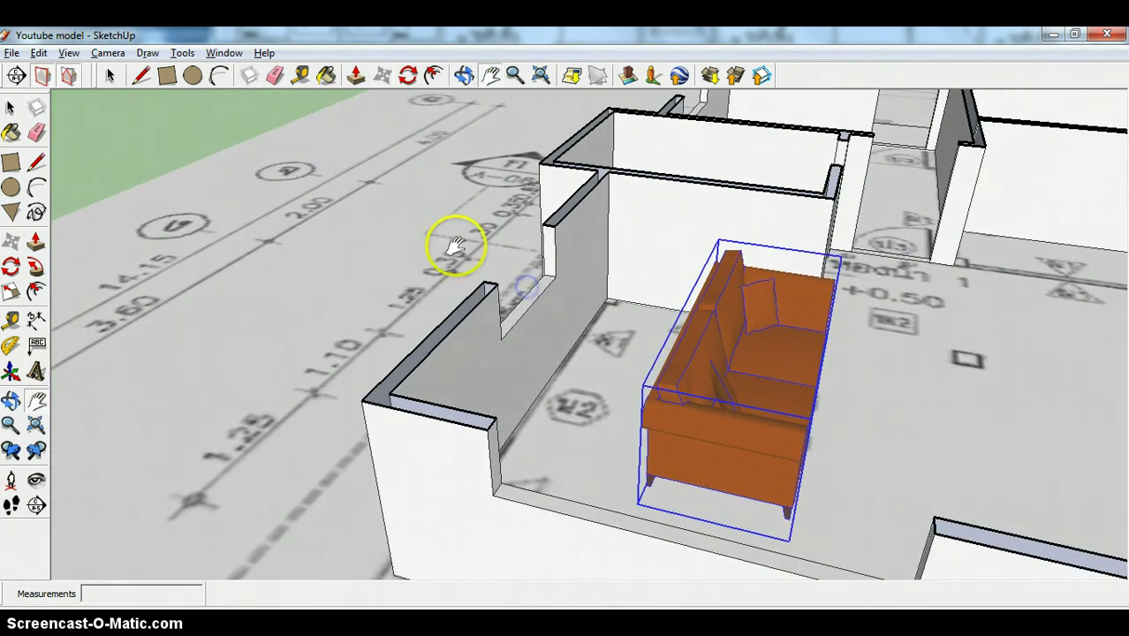
{"action": "left_click", "coordinate": [382, 77]}
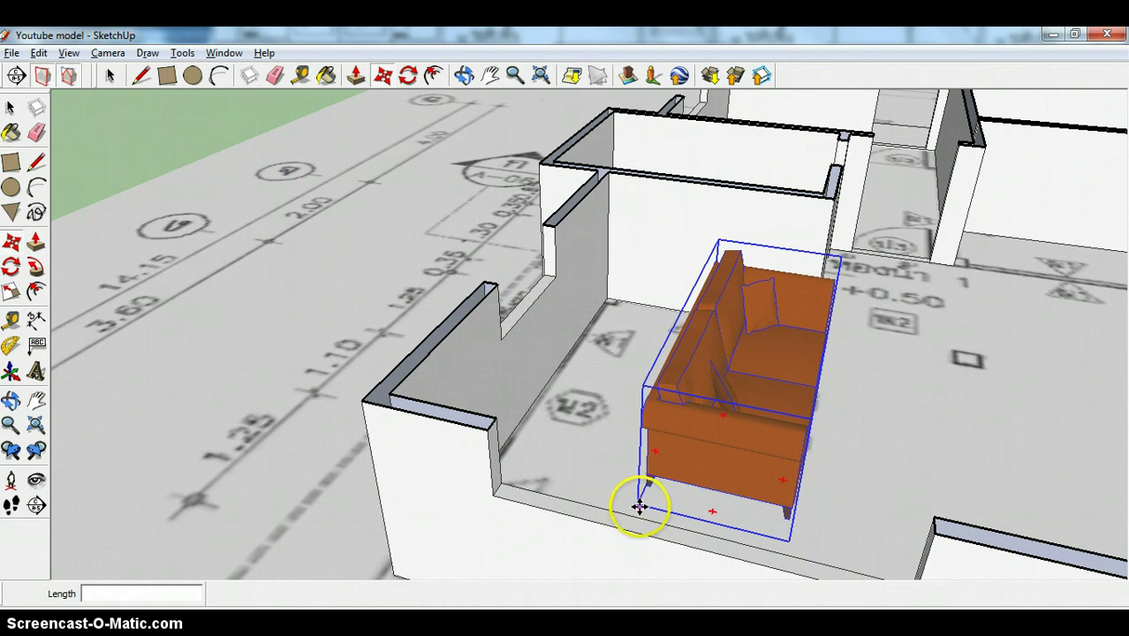
{"action": "left_click", "coordinate": [640, 505]}
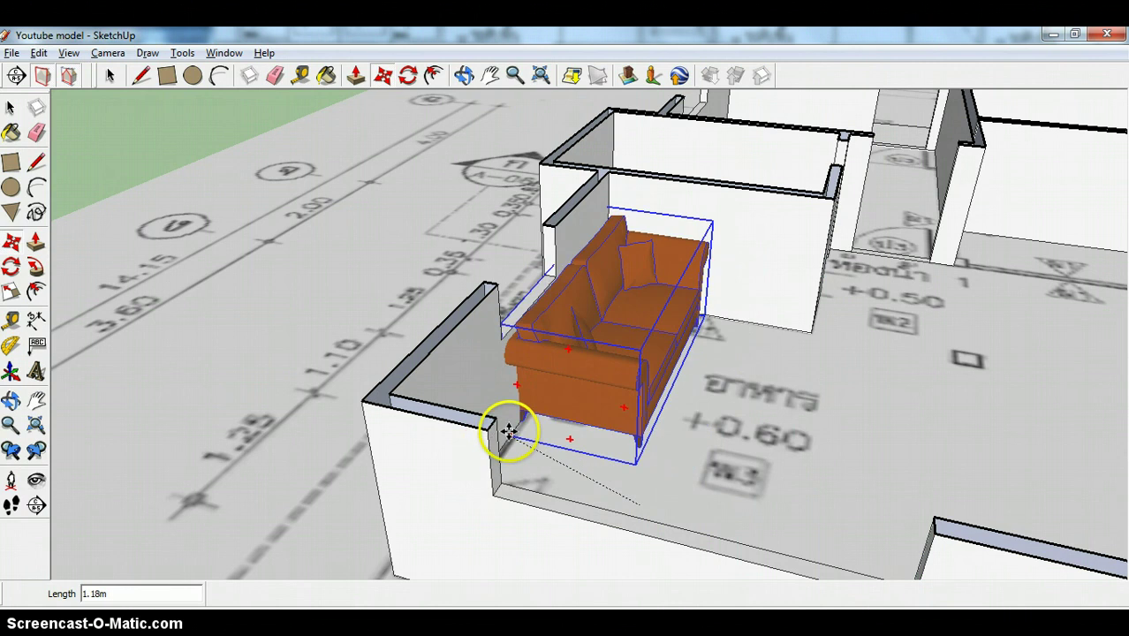
{"action": "left_click", "coordinate": [512, 434]}
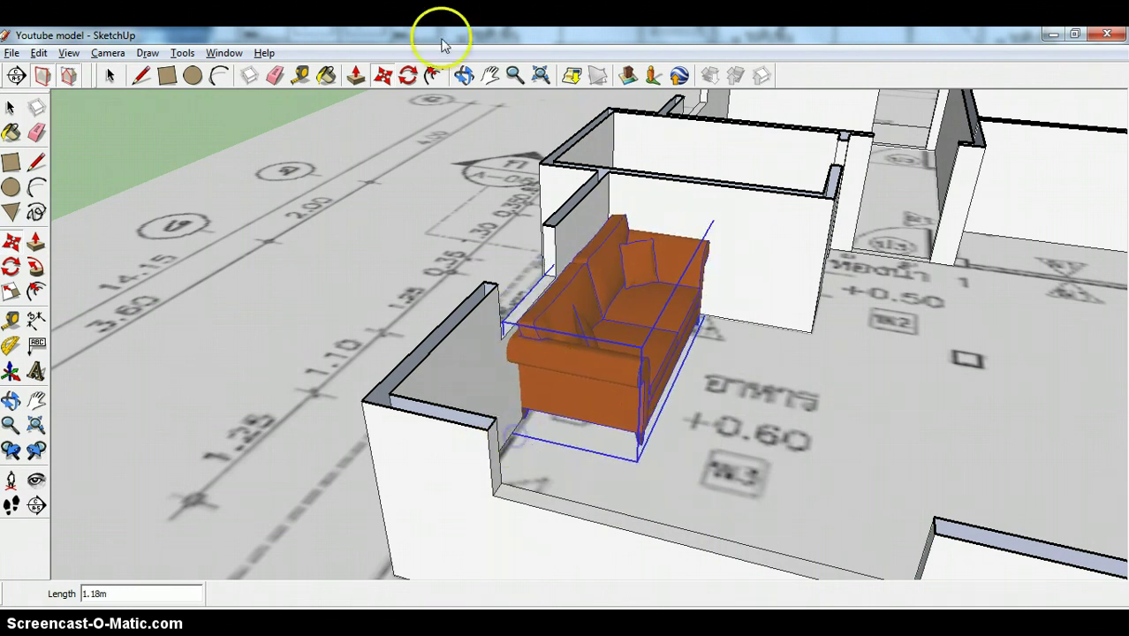
Shift the sofa about 0.51 m by its front base corner, clearing it from the window wall and bathroom wall
{"action": "left_click", "coordinate": [464, 75]}
{"action": "left_click_drag", "start_coordinate": [802, 373], "coordinate": [504, 452]}
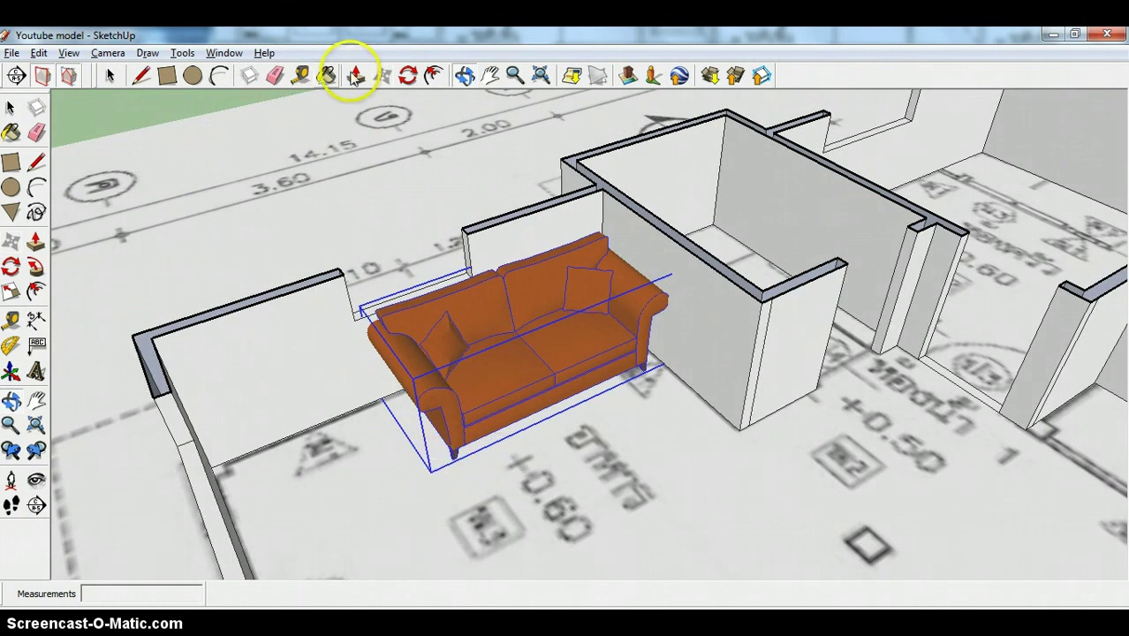
{"action": "left_click", "coordinate": [382, 75]}
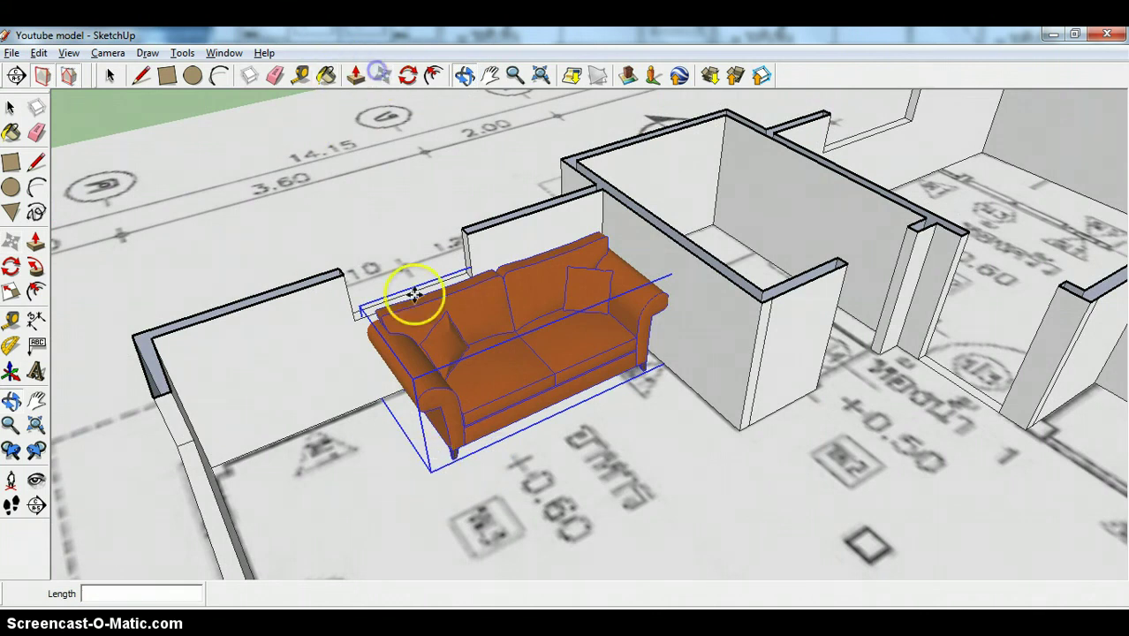
{"action": "left_click", "coordinate": [429, 470]}
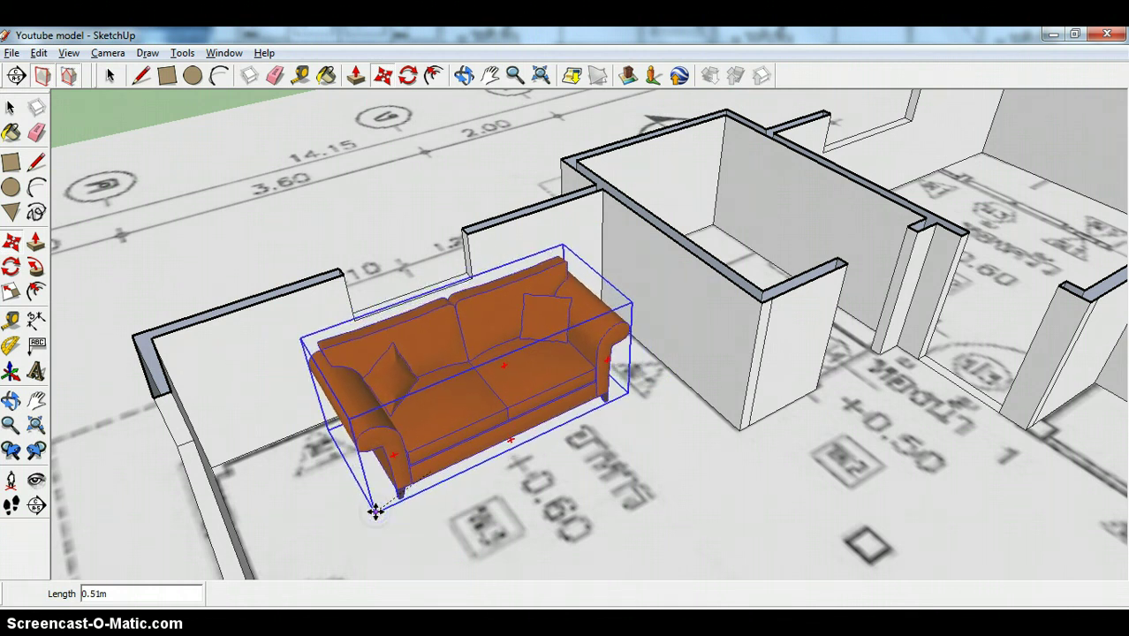
{"action": "scroll", "coordinate": [426, 532], "scroll_direction": "down", "scroll_amount": 5}
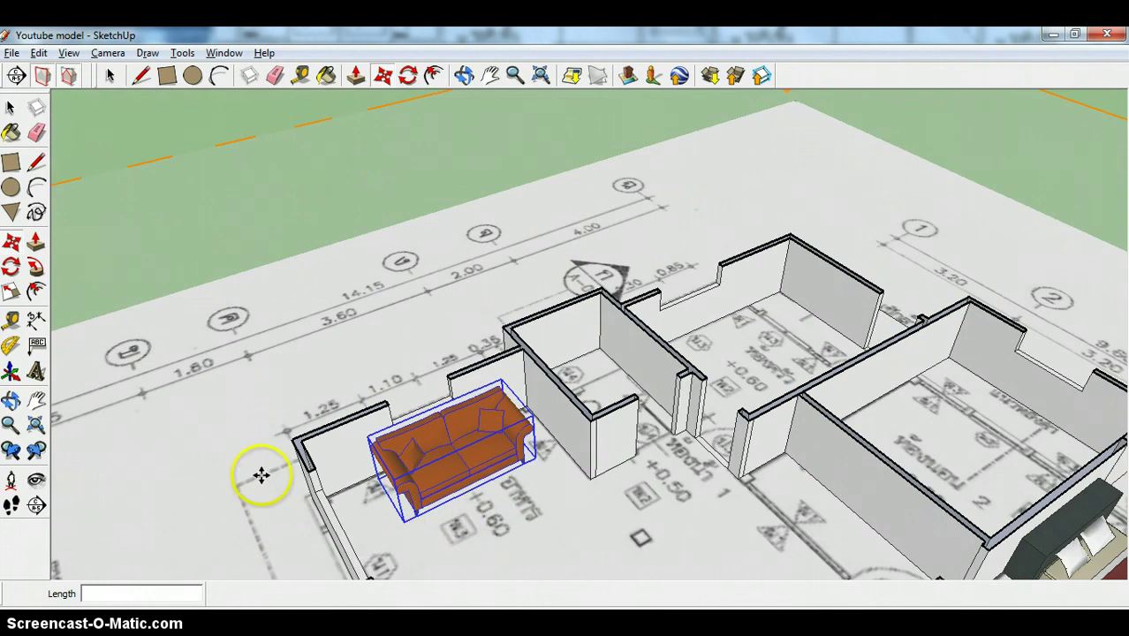
Select the section plane, raise it about 1.45 m to show the walls above the windows, and view the furnished rooms from above
{"action": "left_click", "coordinate": [110, 77]}
{"action": "left_click", "coordinate": [233, 213]}
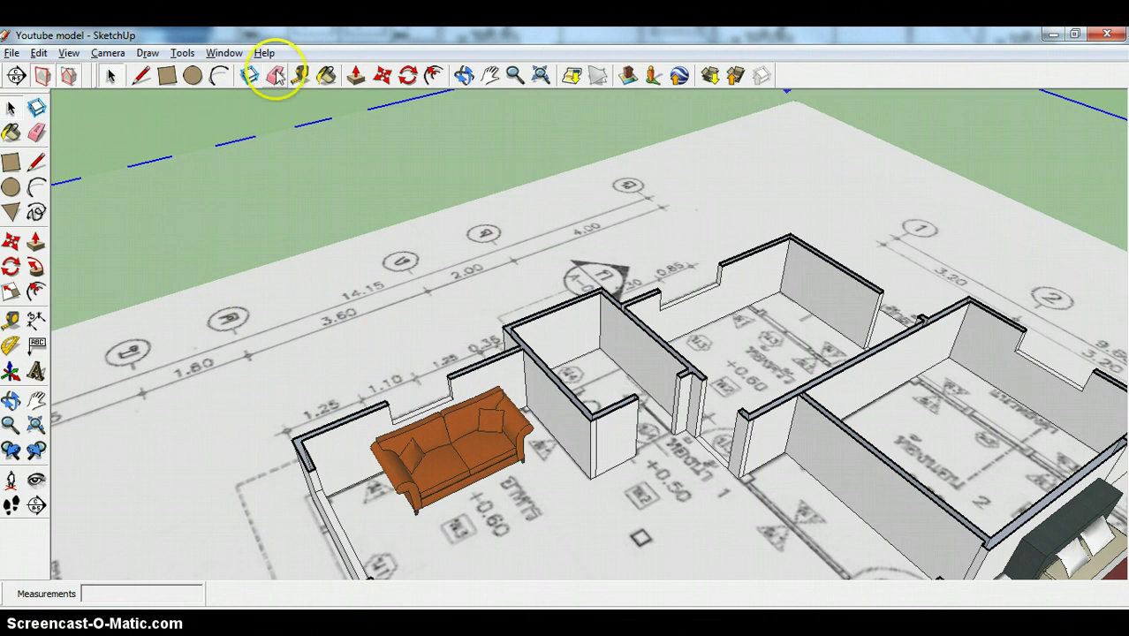
{"action": "left_click", "coordinate": [382, 75]}
{"action": "left_click", "coordinate": [279, 296]}
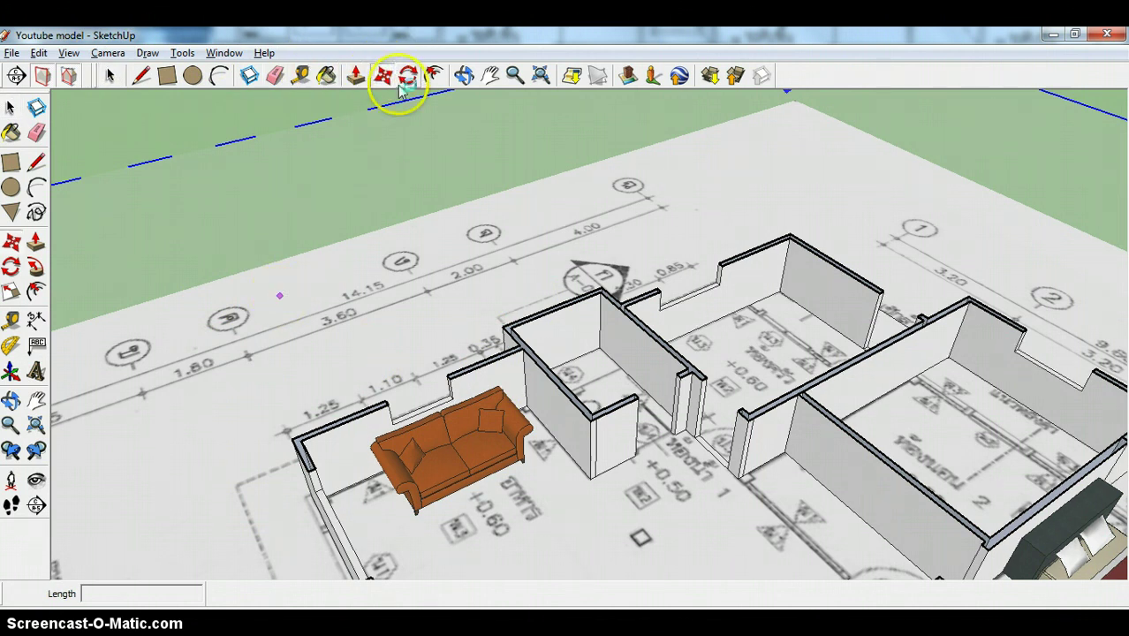
{"action": "scroll", "coordinate": [385, 145], "scroll_direction": "down", "scroll_amount": 3}
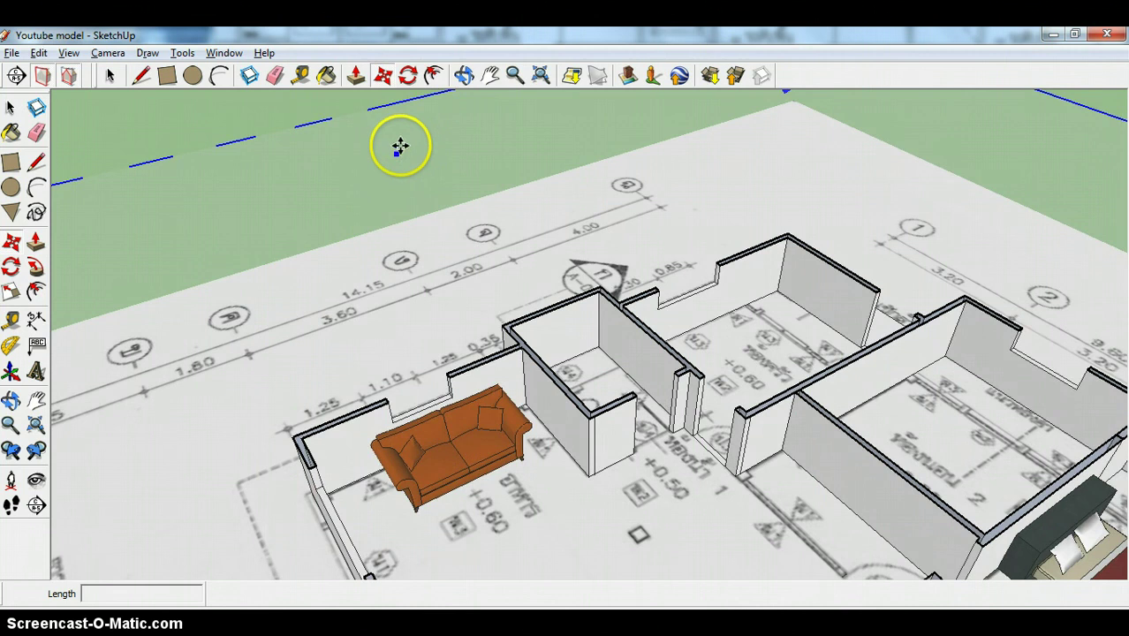
{"action": "left_click", "coordinate": [466, 78]}
{"action": "left_click_drag", "start_coordinate": [428, 190], "coordinate": [467, 66]}
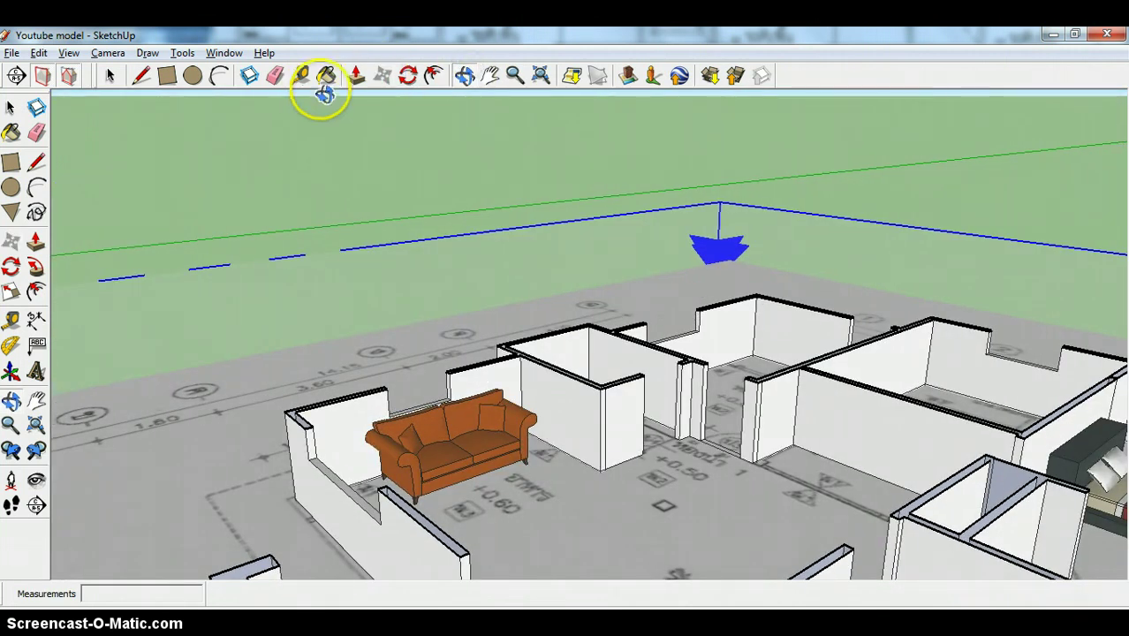
{"action": "left_click", "coordinate": [381, 78]}
{"action": "left_click", "coordinate": [726, 202]}
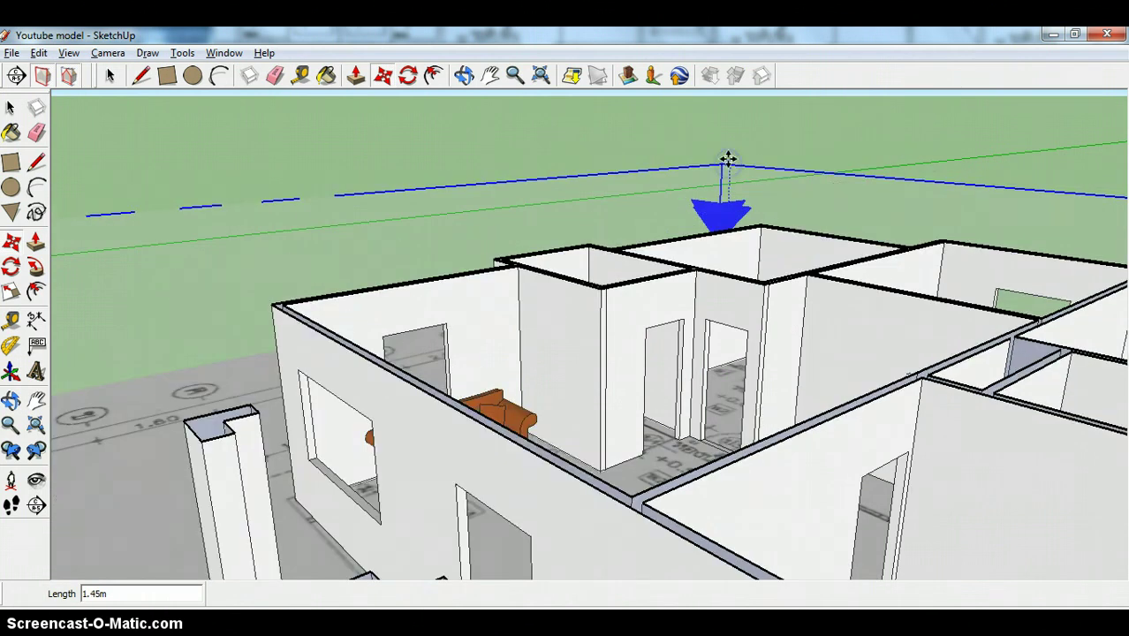
{"action": "left_click", "coordinate": [727, 159]}
{"action": "left_click", "coordinate": [476, 78]}
{"action": "left_click_drag", "start_coordinate": [618, 239], "coordinate": [484, 108]}
{"action": "left_click_drag", "start_coordinate": [574, 267], "coordinate": [729, 330]}
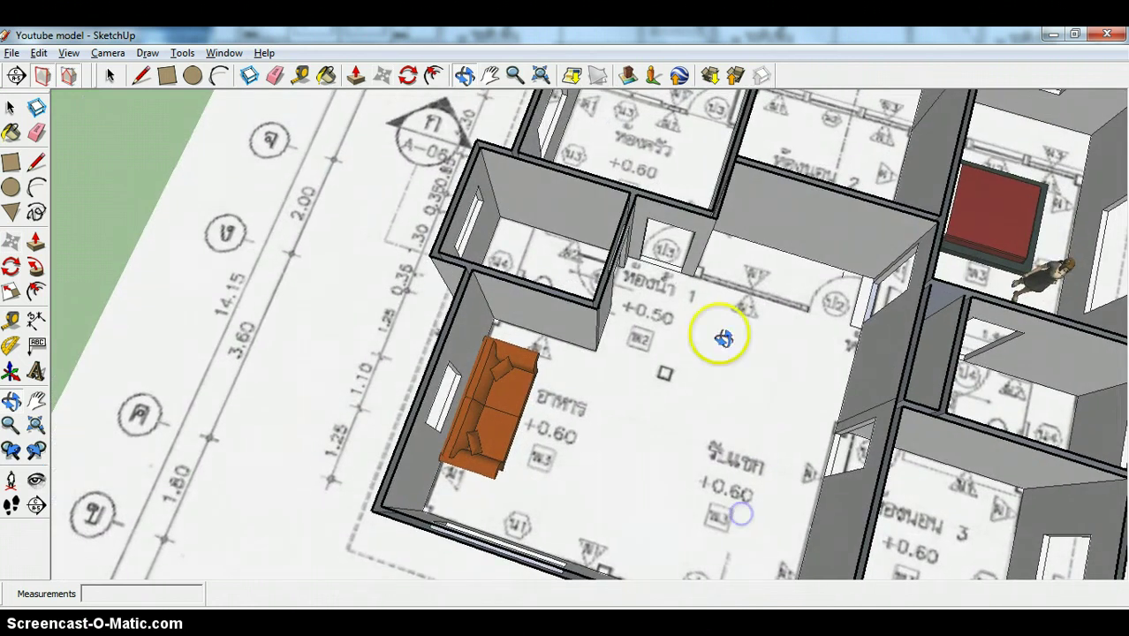